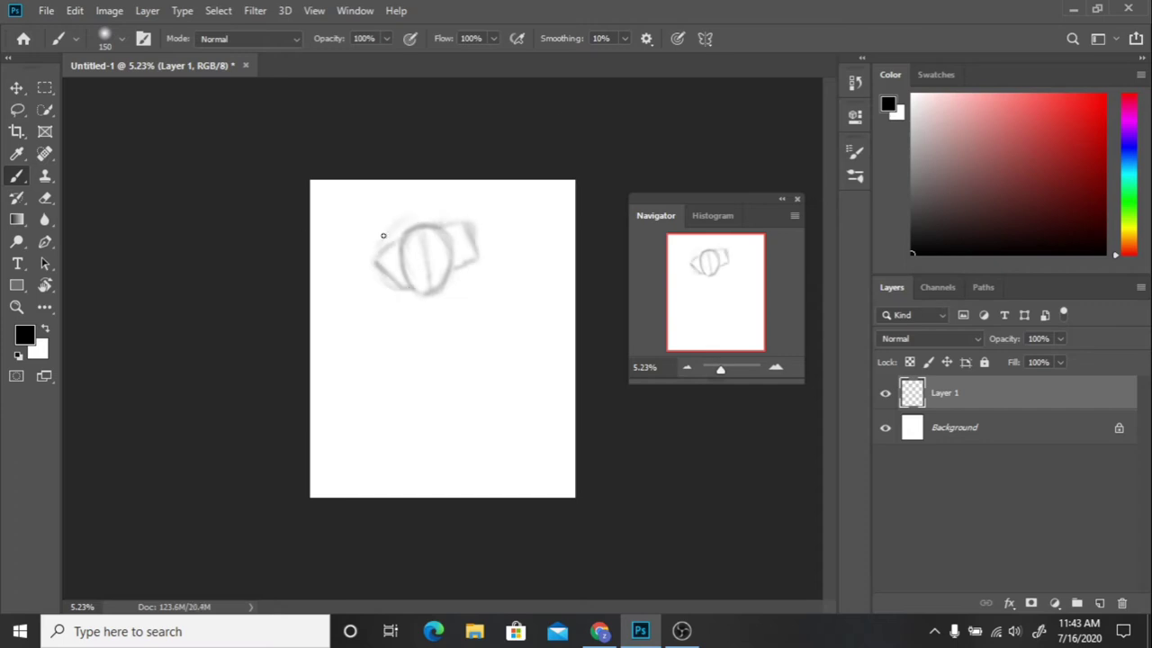
# Step: Sketch grey shoulder and body lines below the head
pyautogui.moveTo(457, 314); pyautogui.dragTo(466, 376)
pyautogui.moveTo(492, 257); pyautogui.dragTo(520, 355)
pyautogui.moveTo(477, 311); pyautogui.dragTo(421, 341)
pyautogui.press('e')
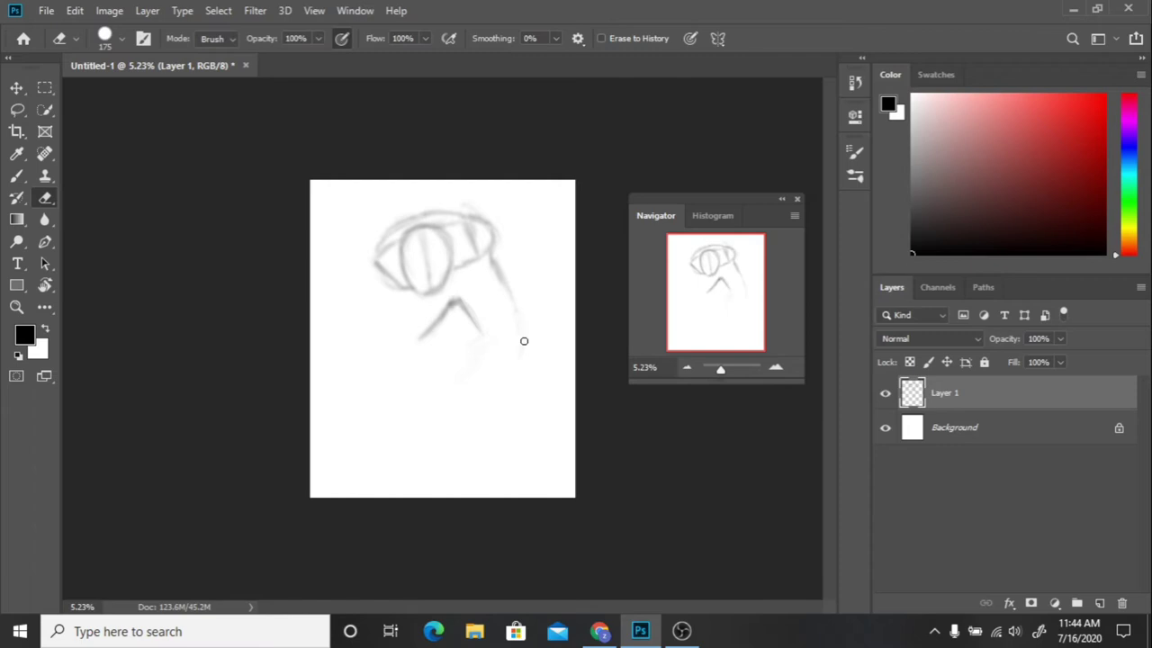
pyautogui.press('b')
# Step: Draw the head's left and right side lines, erasing stray parts of the right strokes
pyautogui.moveTo(402, 239); pyautogui.dragTo(370, 270)
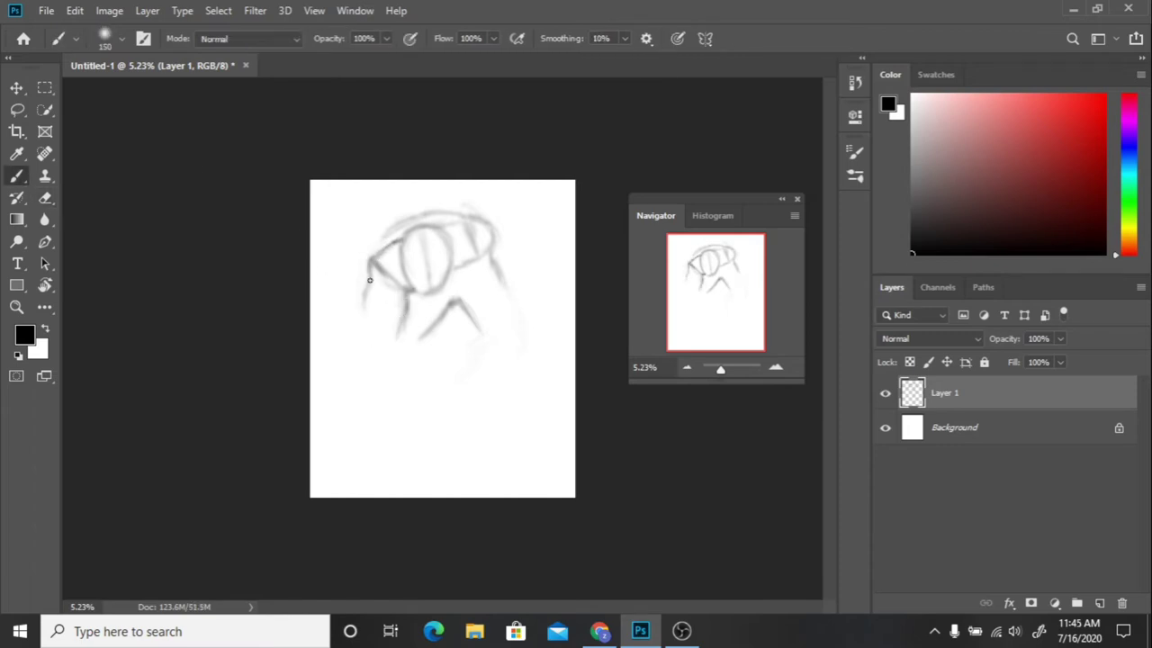
pyautogui.moveTo(531, 280)
pyautogui.mouseDown()
pyautogui.moveTo(504, 313)
pyautogui.moveTo(450, 328)
pyautogui.mouseUp()
pyautogui.press('e')
pyautogui.press('b')
pyautogui.press('e')
pyautogui.moveTo(396, 243)
pyautogui.mouseDown()
pyautogui.moveTo(443, 223)
pyautogui.moveTo(504, 254)
pyautogui.mouseUp()
pyautogui.press('b')
# Step: Darken the head's top arc and redraw the left jaw line, trimming its excess
pyautogui.moveTo(369, 248); pyautogui.dragTo(444, 210)
pyautogui.moveTo(366, 256); pyautogui.dragTo(405, 324)
pyautogui.press('e')
pyautogui.moveTo(367, 288)
pyautogui.mouseDown()
pyautogui.moveTo(365, 326)
pyautogui.moveTo(380, 340)
pyautogui.moveTo(394, 415)
pyautogui.mouseUp()
pyautogui.press('b')
# Step: Sketch the arm lines, the figure's right side, the lower body and the curve under the head
pyautogui.moveTo(372, 340); pyautogui.dragTo(385, 463)
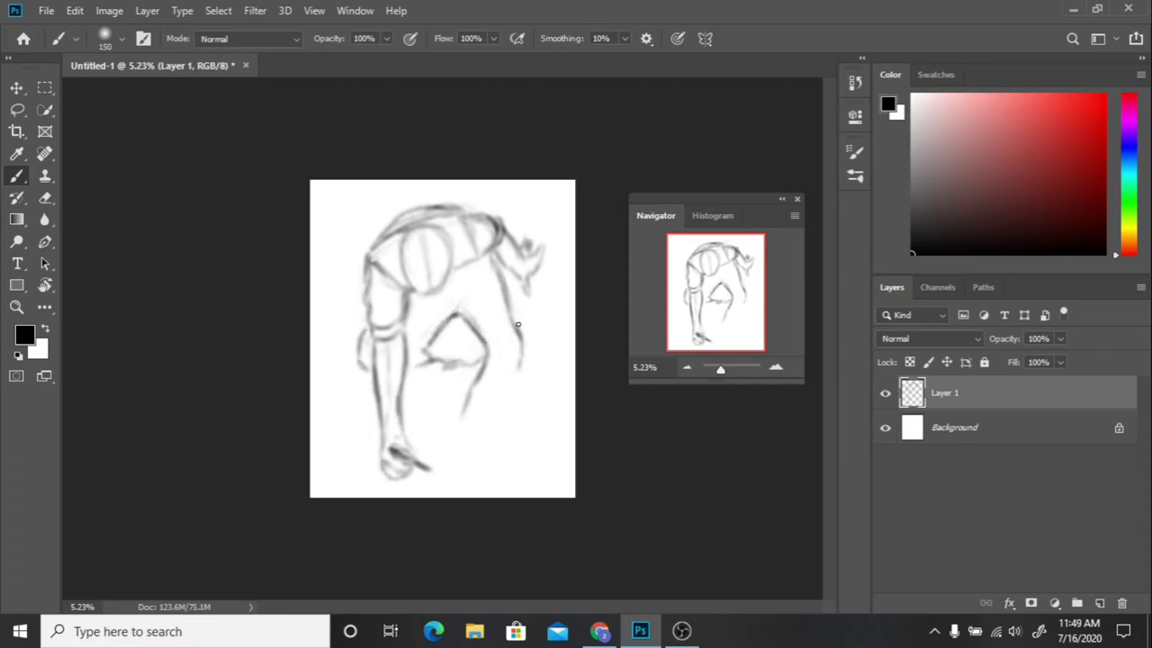
pyautogui.moveTo(517, 324); pyautogui.dragTo(503, 460)
pyautogui.moveTo(405, 398); pyautogui.dragTo(468, 393)
pyautogui.moveTo(450, 245); pyautogui.dragTo(401, 280)
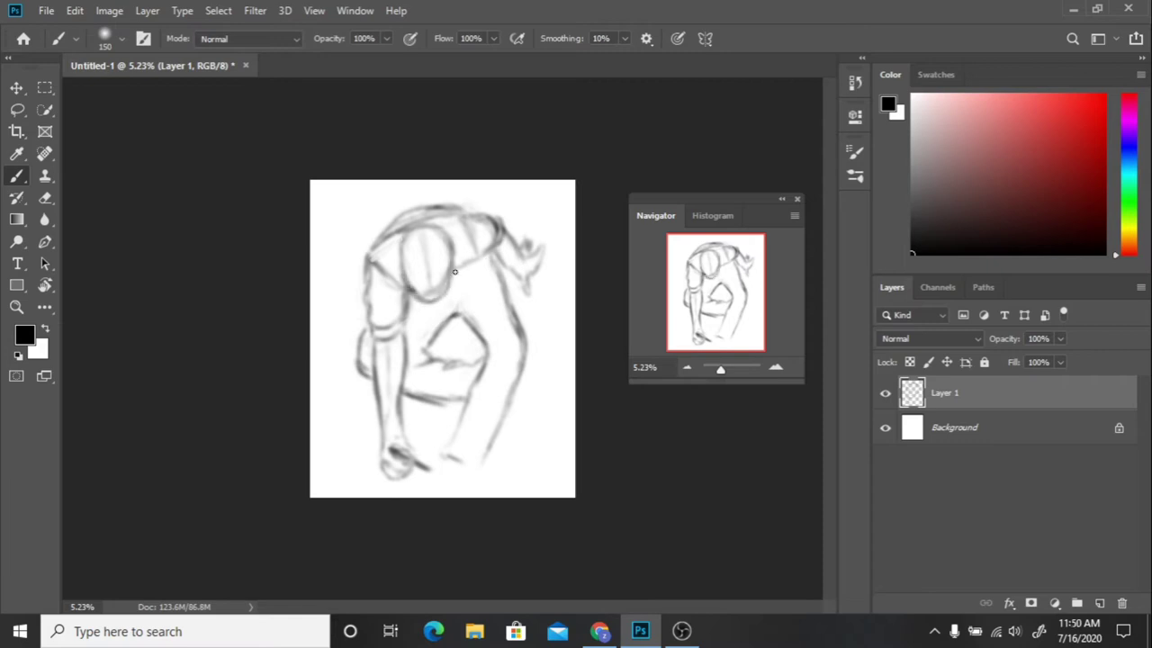
# Step: Select the hand, shift it to the right, and erase the seam marks around it
pyautogui.press('m')
pyautogui.moveTo(473, 199); pyautogui.dragTo(552, 292)
pyautogui.hotkey('ctrl', 'd')
pyautogui.moveTo(512, 250)
pyautogui.mouseDown()
pyautogui.moveTo(525, 251)
pyautogui.moveTo(522, 328)
pyautogui.mouseUp()
pyautogui.press('e')
pyautogui.moveTo(490, 230); pyautogui.dragTo(504, 256)
pyautogui.press('b')
# Step: Draw lines linking the head to the hand, plus a box shape and strokes on the back
pyautogui.moveTo(416, 203); pyautogui.dragTo(498, 275)
pyautogui.moveTo(435, 217); pyautogui.dragTo(489, 241)
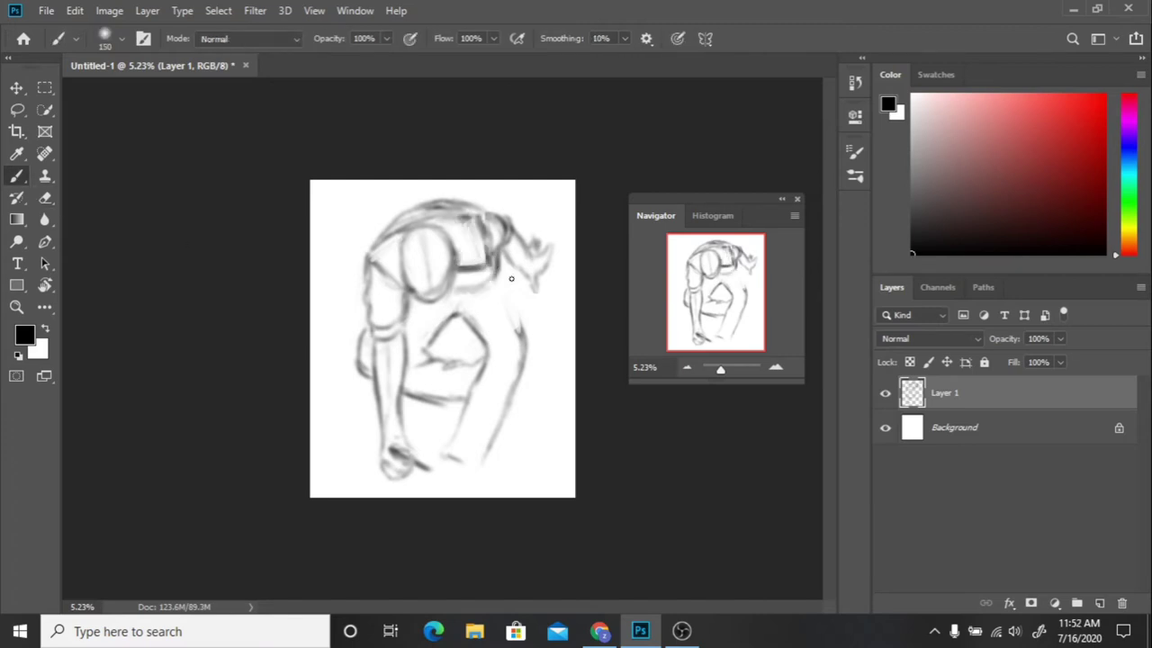
pyautogui.press('e')
pyautogui.press('b')
pyautogui.moveTo(450, 295)
pyautogui.mouseDown()
pyautogui.moveTo(504, 272)
pyautogui.moveTo(522, 329)
pyautogui.mouseUp()
# Step: Free Transform the whole sketch down to about 86%
pyautogui.press('m')
pyautogui.hotkey('ctrl', 't')
pyautogui.moveTo(561, 490); pyautogui.dragTo(525, 435)
pyautogui.press('Return')
# Step: Draw a line along the right leg toward the foot and make the brush smaller
pyautogui.press('b')
pyautogui.moveTo(456, 441); pyautogui.dragTo(500, 338)
pyautogui.scroll(3, 590, 205)
pyautogui.press('[')
pyautogui.press('[')
pyautogui.press('[')
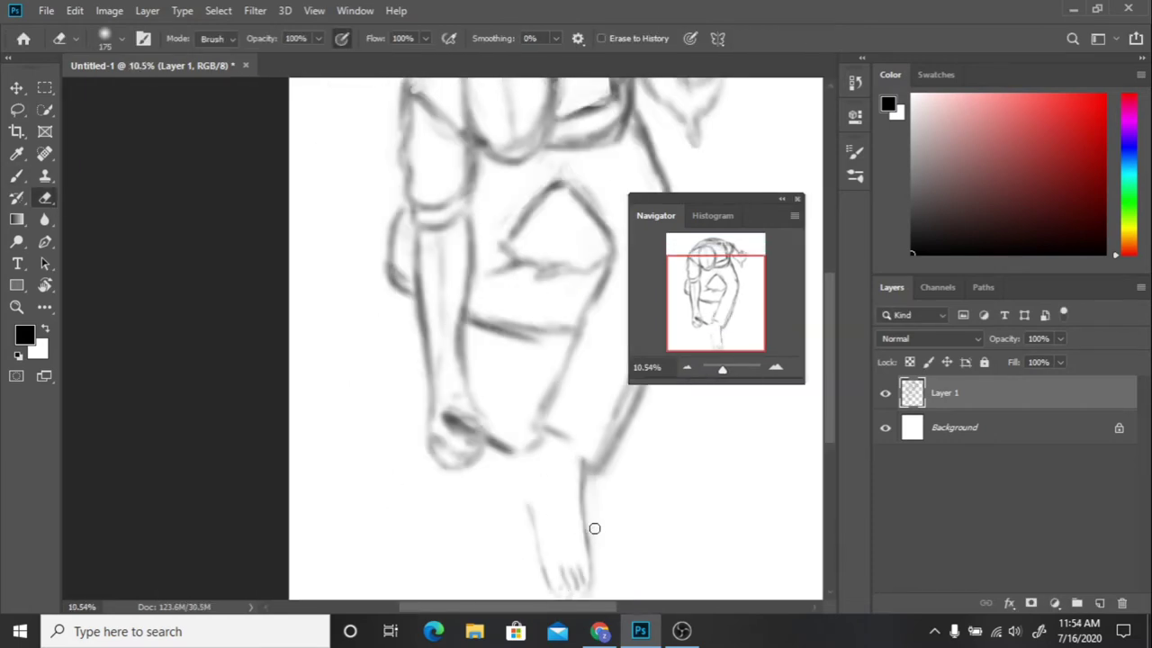
# Step: Add a short stroke near the right leg and erase the stray strokes around it
pyautogui.moveTo(593, 530); pyautogui.dragTo(426, 530)
pyautogui.moveTo(510, 261); pyautogui.dragTo(516, 291)
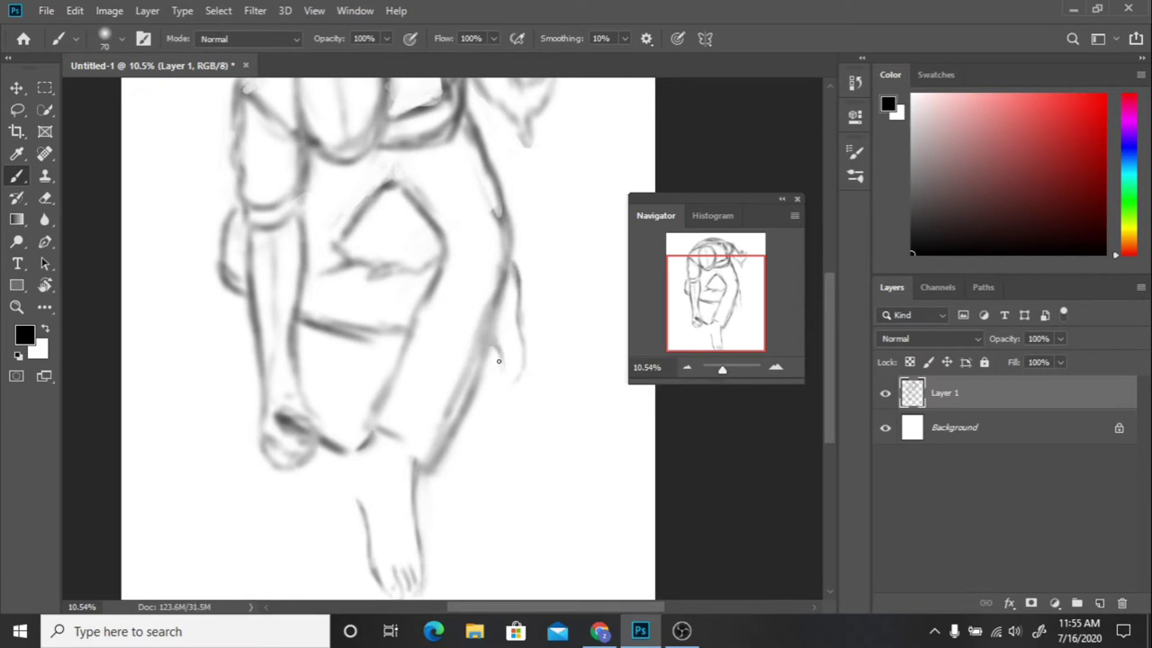
pyautogui.press('e')
pyautogui.moveTo(520, 331)
pyautogui.mouseDown()
pyautogui.moveTo(514, 257)
pyautogui.moveTo(485, 195)
pyautogui.mouseUp()
pyautogui.scroll(-3, 486, 194)
pyautogui.scroll(6, 225, 231)
pyautogui.scroll(-6, 601, 351)
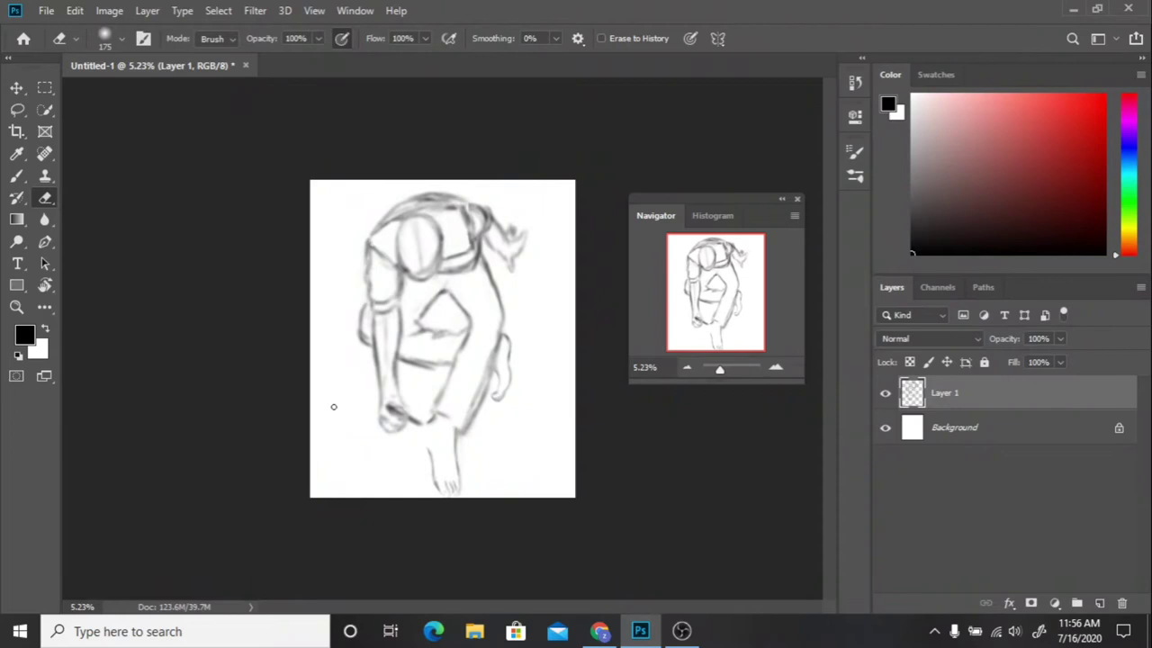
pyautogui.scroll(4, 500, 259)
pyautogui.scroll(1, 270, 189)
# Step: Clean up the faint top outline, then darken the top outline, arm and left contour
pyautogui.moveTo(360, 135)
pyautogui.mouseDown()
pyautogui.moveTo(507, 123)
pyautogui.moveTo(428, 120)
pyautogui.mouseUp()
pyautogui.press('b')
pyautogui.moveTo(344, 315); pyautogui.dragTo(287, 396)
pyautogui.moveTo(345, 140)
pyautogui.mouseDown()
pyautogui.moveTo(241, 243)
pyautogui.moveTo(282, 356)
pyautogui.mouseUp()
pyautogui.moveTo(723, 369); pyautogui.dragTo(721, 371)
# Step: Erase and redraw the waist line darker
pyautogui.press('e')
pyautogui.press('b')
pyautogui.press('e')
pyautogui.moveTo(444, 385)
pyautogui.mouseDown()
pyautogui.moveTo(389, 374)
pyautogui.moveTo(451, 393)
pyautogui.mouseUp()
pyautogui.press('b')
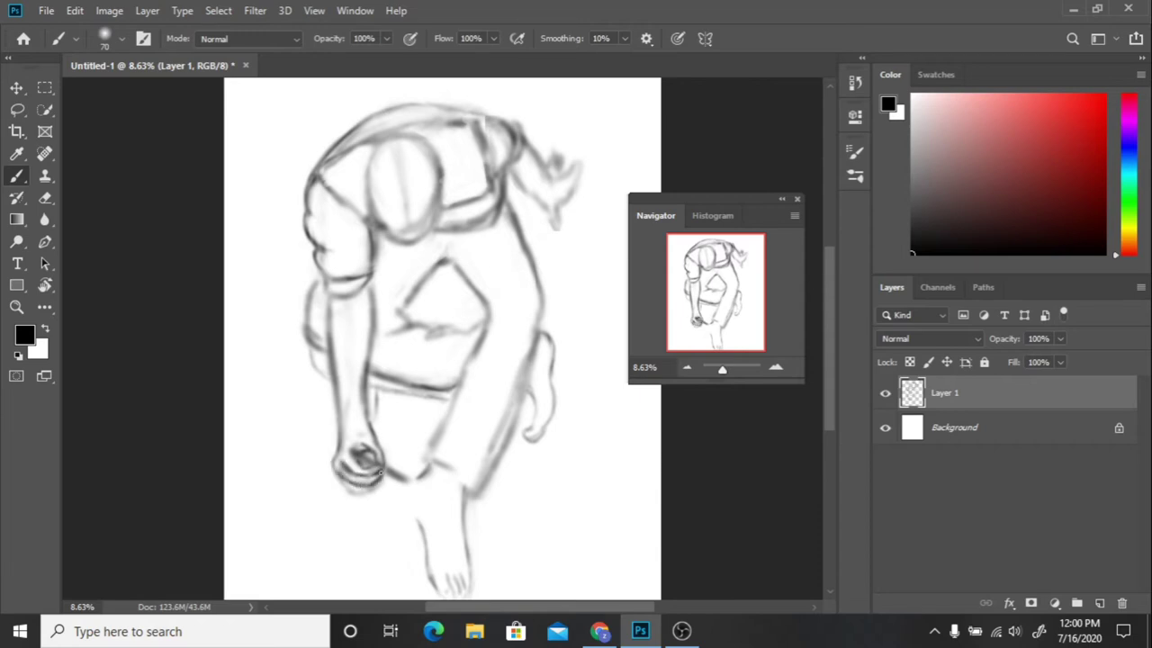
# Step: Redraw the left arm, erase its stray parts, and darken its outer line
pyautogui.moveTo(369, 289); pyautogui.dragTo(362, 419)
pyautogui.moveTo(335, 304)
pyautogui.mouseDown()
pyautogui.moveTo(340, 455)
pyautogui.moveTo(364, 419)
pyautogui.mouseUp()
pyautogui.press('e')
pyautogui.press('b')
pyautogui.press('e')
pyautogui.press('b')
pyautogui.moveTo(327, 301); pyautogui.dragTo(339, 388)
pyautogui.press('e')
pyautogui.press('b')
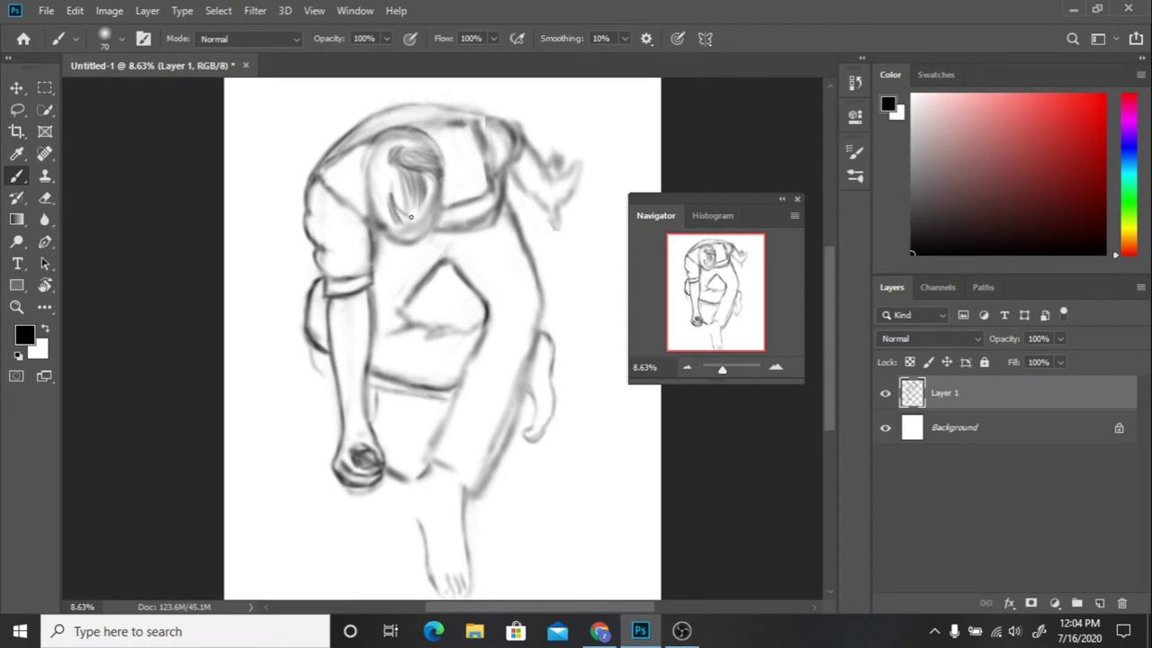
# Step: Draw hair strands across the head
pyautogui.moveTo(361, 168)
pyautogui.mouseDown()
pyautogui.moveTo(378, 161)
pyautogui.moveTo(396, 202)
pyautogui.moveTo(392, 238)
pyautogui.moveTo(422, 196)
pyautogui.mouseUp()
pyautogui.press('e')
pyautogui.press('b')
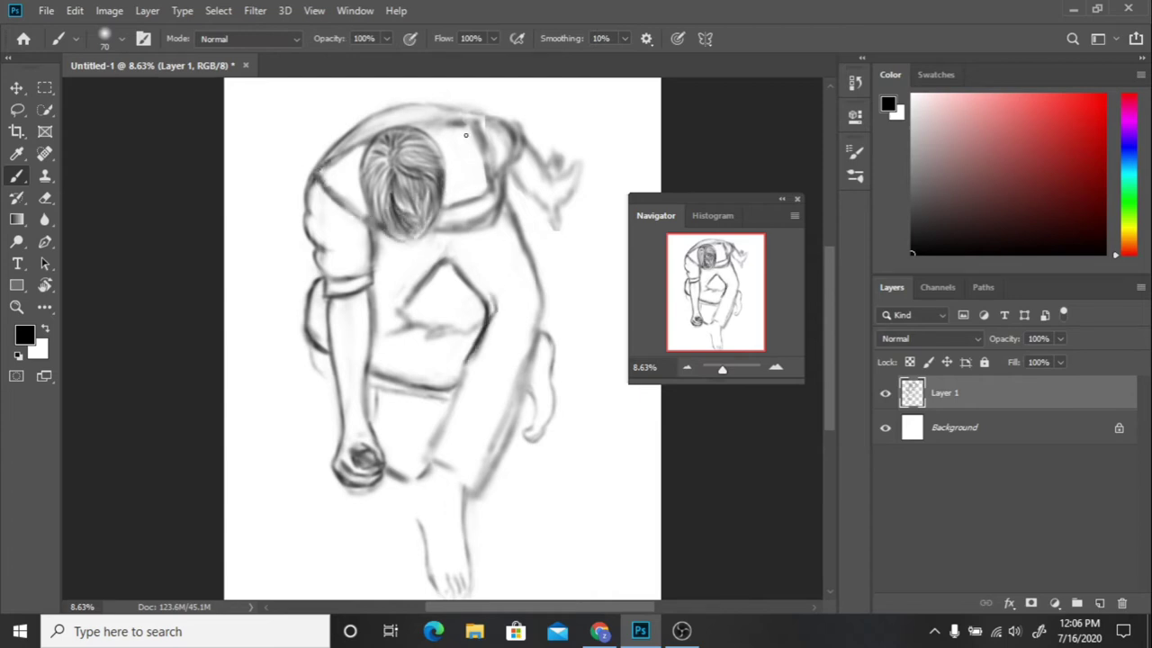
# Step: Draw a long dark line down the right side and firm strokes around the knee
pyautogui.moveTo(516, 224)
pyautogui.mouseDown()
pyautogui.moveTo(479, 495)
pyautogui.moveTo(504, 360)
pyautogui.mouseUp()
pyautogui.press('e')
pyautogui.press('b')
pyautogui.moveTo(447, 329); pyautogui.dragTo(476, 325)
pyautogui.press('e')
pyautogui.press('b')
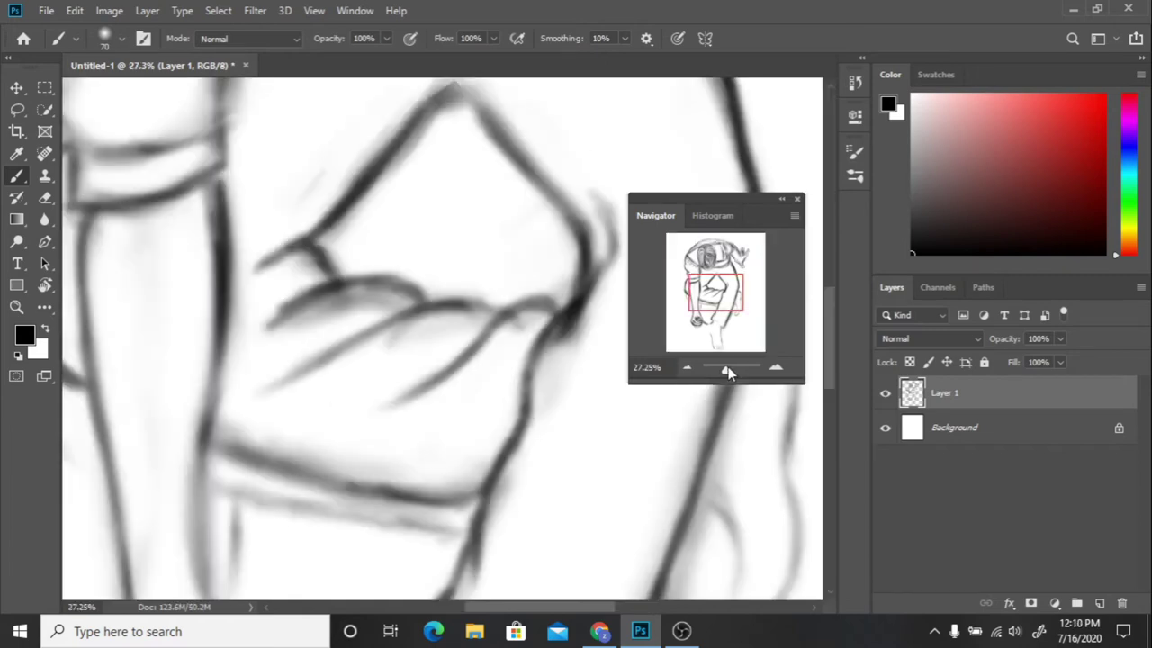
# Step: Zoom in slightly and darken the sleeve with a zigzag pattern
pyautogui.scroll(1, 389, 571)
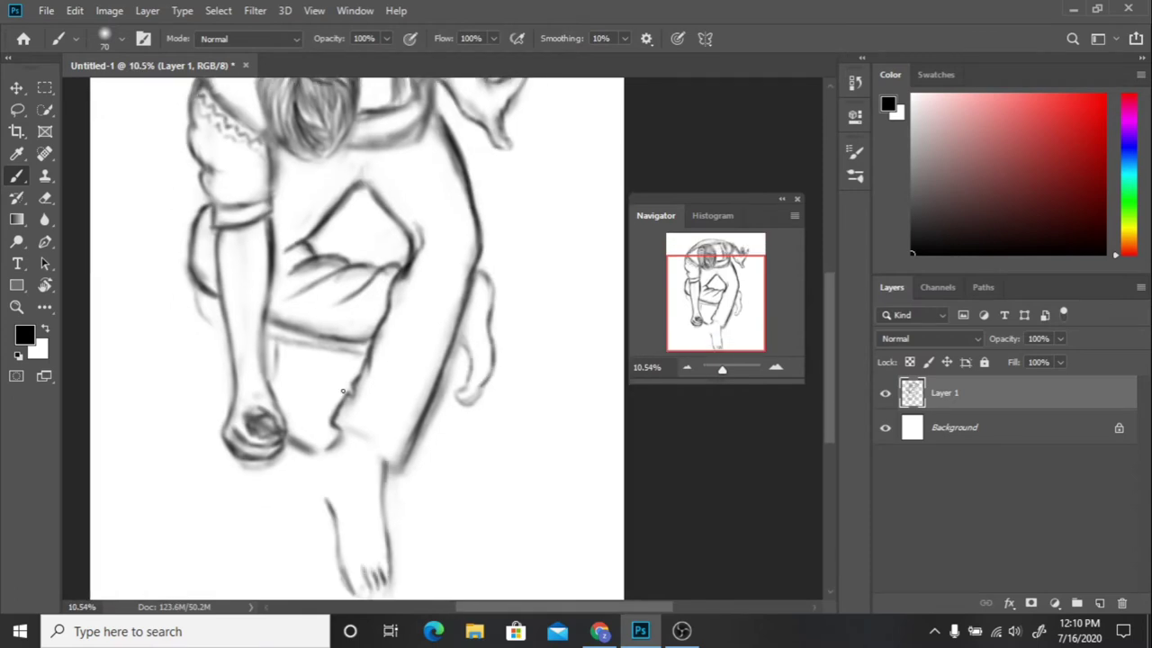
pyautogui.scroll(-1, 343, 391)
pyautogui.scroll(-1, 576, 286)
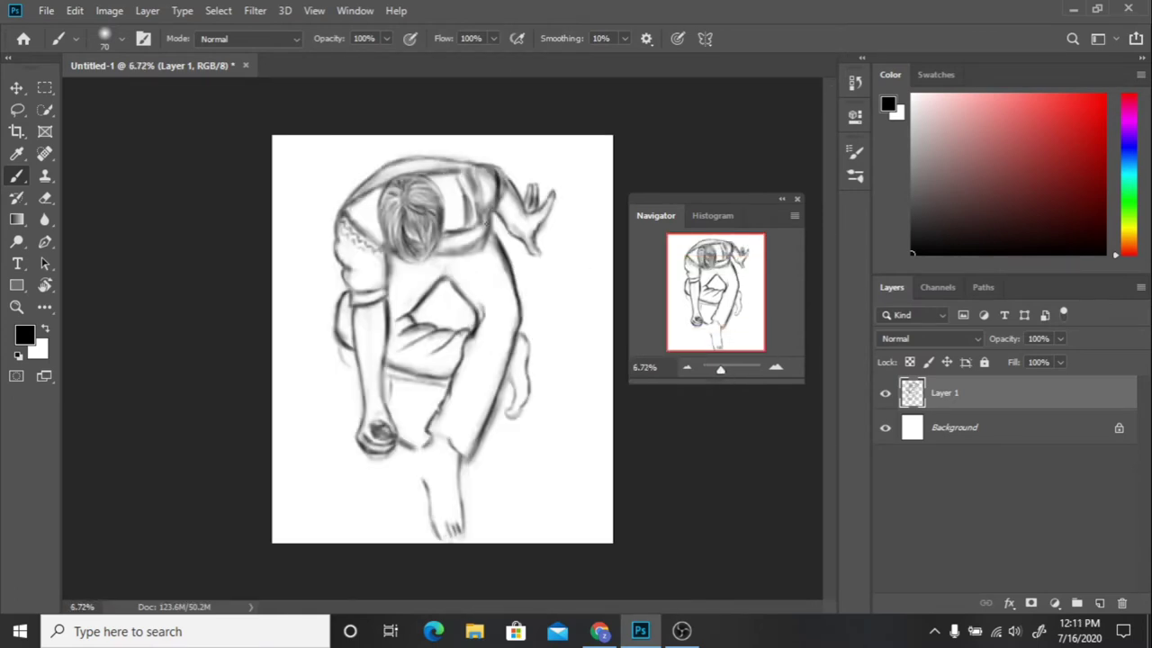
pyautogui.moveTo(723, 371); pyautogui.dragTo(725, 371)
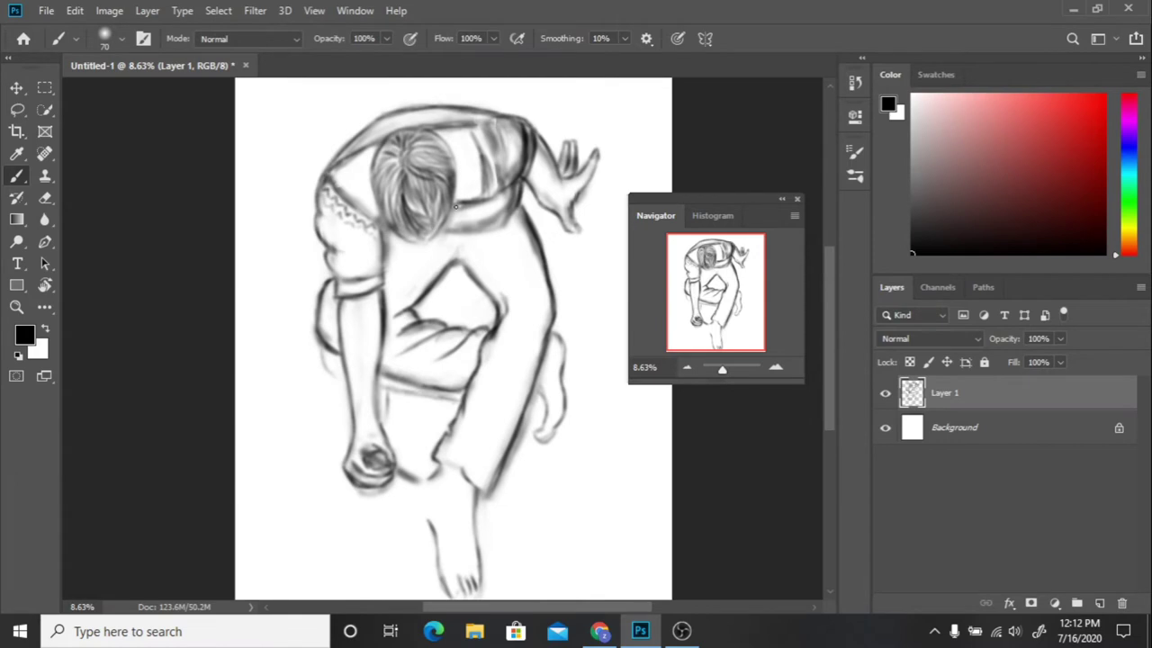
pyautogui.click(45, 198)
pyautogui.press('b')
pyautogui.moveTo(514, 148)
pyautogui.mouseDown()
pyautogui.moveTo(512, 167)
pyautogui.moveTo(432, 238)
pyautogui.mouseUp()
pyautogui.hscroll(1, 334, 240)
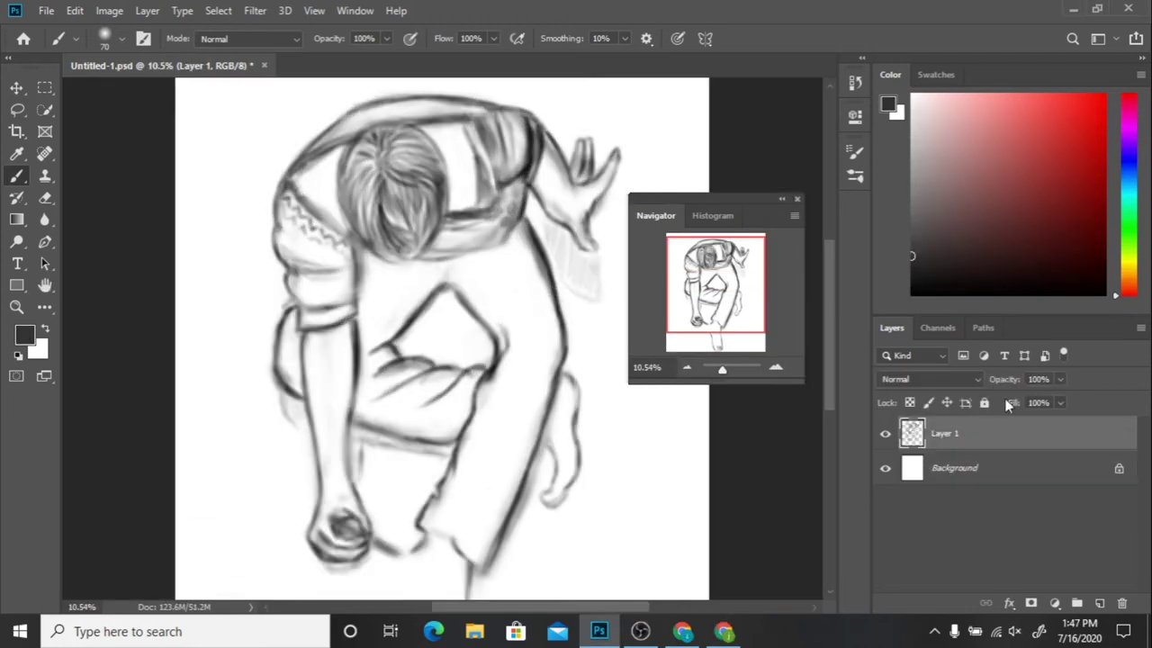
# Step: Fade the sketch layer, add Layer 2 beneath it, and pick a grey paint colour
pyautogui.moveTo(1006, 379); pyautogui.dragTo(989, 378)
pyautogui.keyDown('ctrl'); pyautogui.click(1099, 603); pyautogui.keyUp('ctrl')
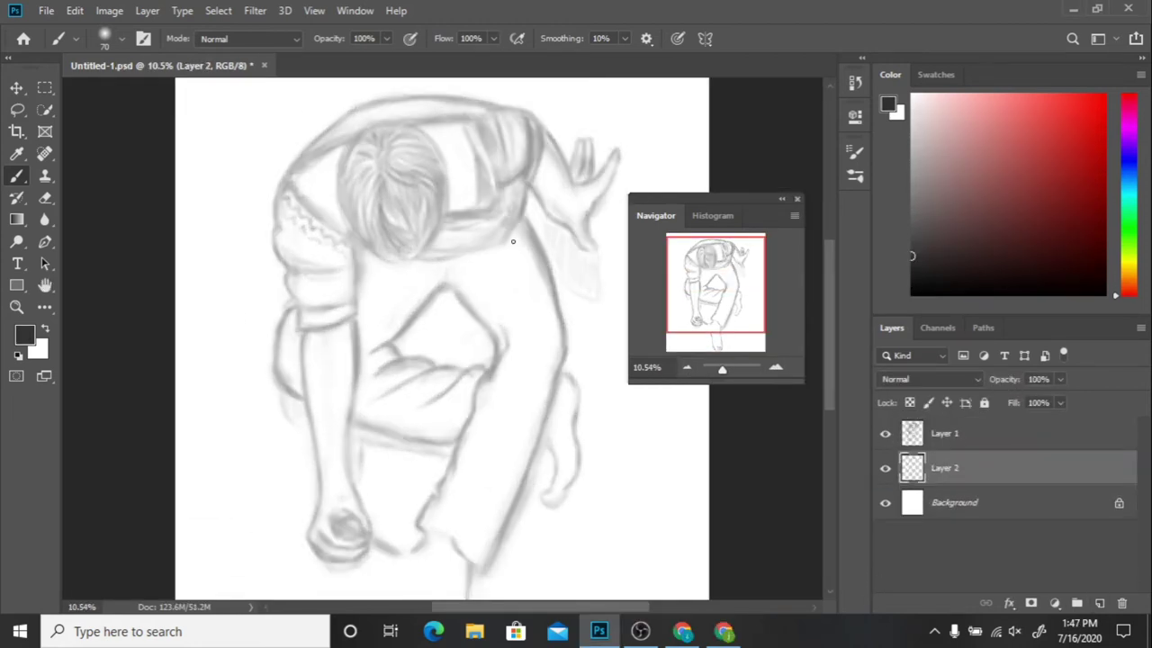
pyautogui.click(908, 216)
# Step: Paint the first dark hair strokes on the head, undoing a stray one, while zooming in
pyautogui.moveTo(406, 154); pyautogui.dragTo(410, 190)
pyautogui.hotkey('ctrl', 'z')
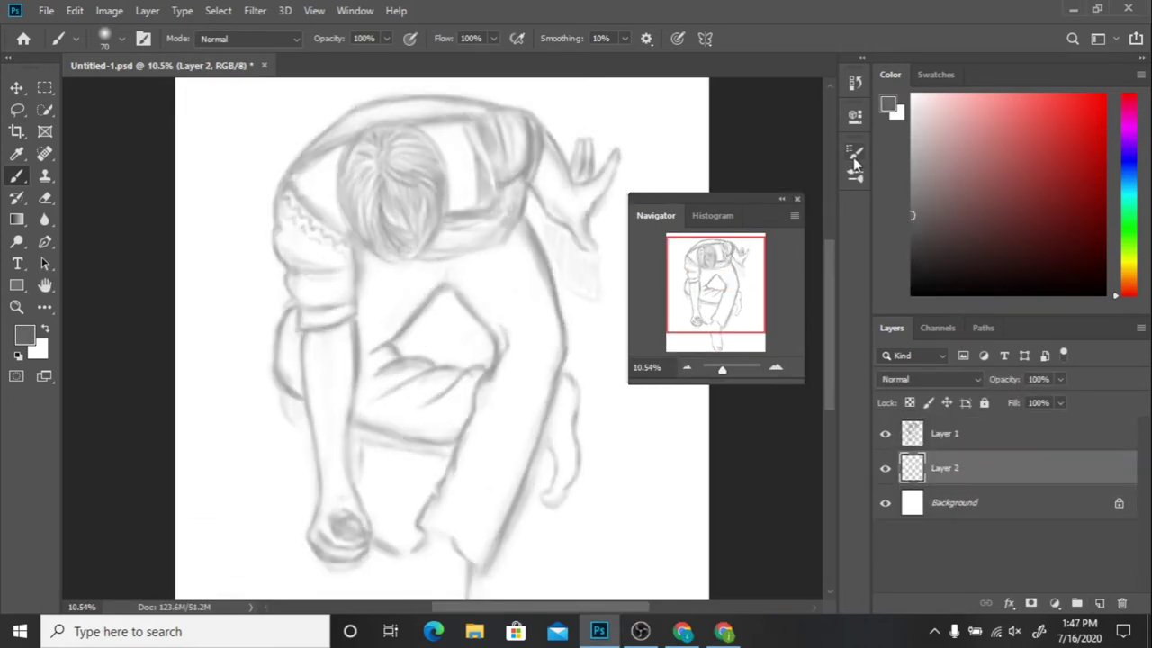
pyautogui.moveTo(407, 145); pyautogui.dragTo(432, 283)
pyautogui.hotkey('ctrl', '+')
pyautogui.hotkey('ctrl', '+')
pyautogui.moveTo(405, 194); pyautogui.dragTo(454, 284)
pyautogui.hotkey('ctrl', '+')
pyautogui.hotkey('ctrl', '+')
pyautogui.scroll(3, 576, 298)
# Step: Fill the head's edge arc and body with dark grey strokes
pyautogui.moveTo(306, 135); pyautogui.dragTo(180, 221)
pyautogui.moveTo(220, 171); pyautogui.dragTo(184, 342)
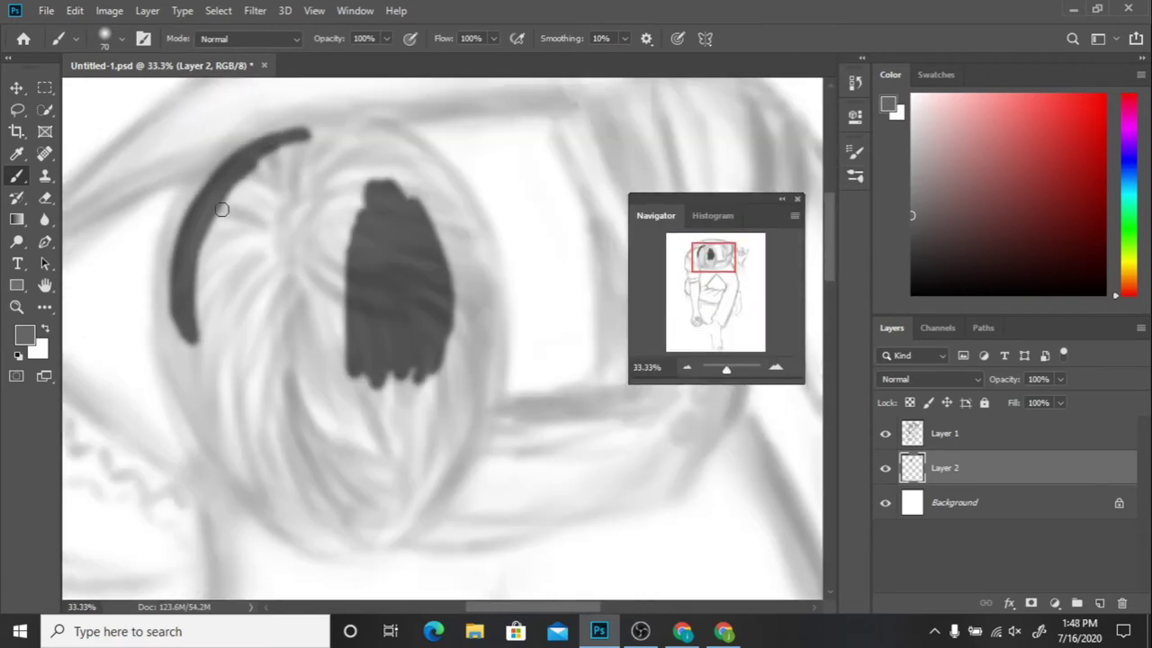
pyautogui.moveTo(207, 216); pyautogui.dragTo(233, 360)
pyautogui.moveTo(270, 233); pyautogui.dragTo(342, 387)
pyautogui.moveTo(341, 468); pyautogui.dragTo(238, 360)
pyautogui.moveTo(270, 486); pyautogui.dragTo(171, 315)
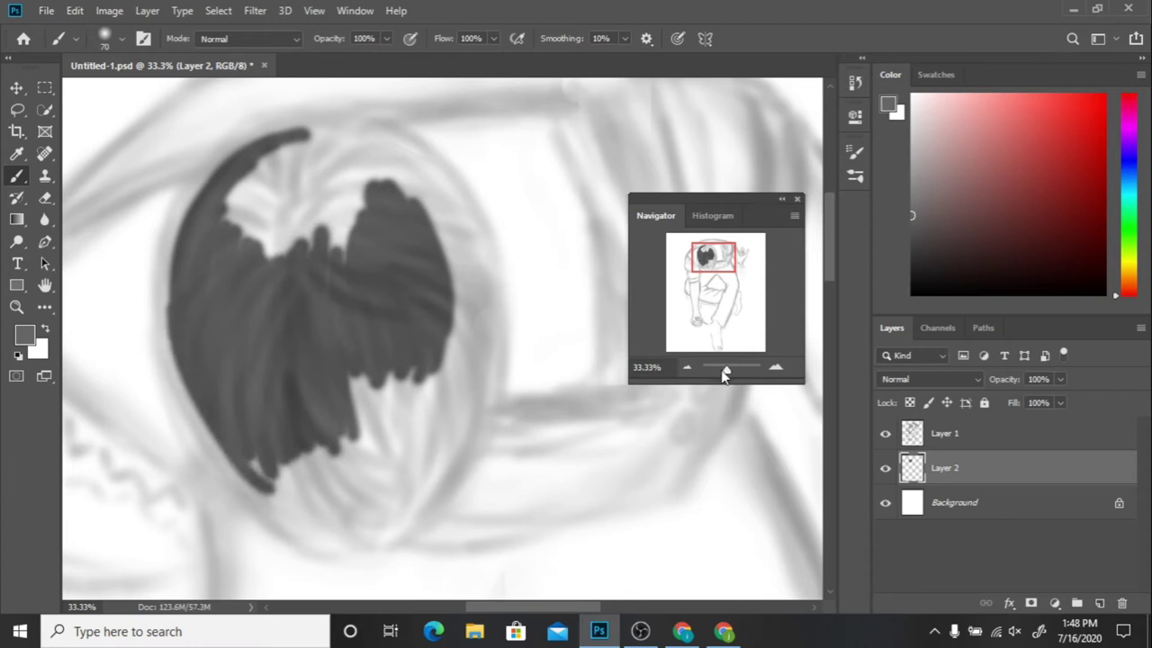
# Step: Paint around the head outline and cover the remaining light patches with dark grey
pyautogui.moveTo(726, 368); pyautogui.dragTo(724, 368)
pyautogui.moveTo(360, 233)
pyautogui.mouseDown()
pyautogui.moveTo(458, 308)
pyautogui.moveTo(440, 252)
pyautogui.mouseUp()
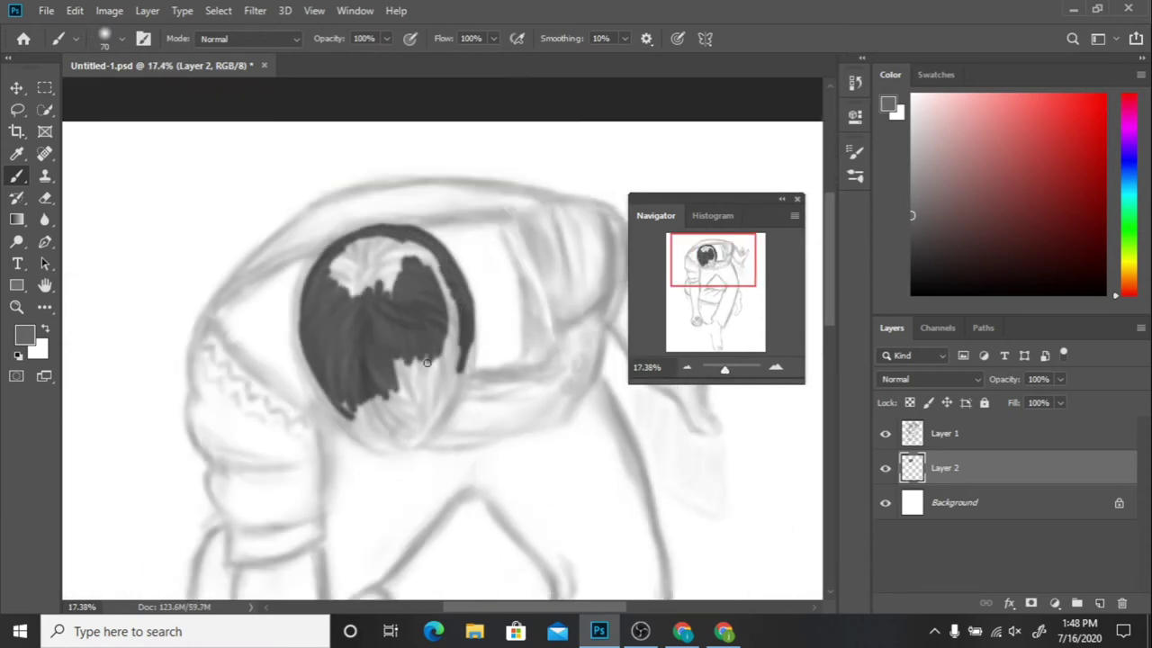
pyautogui.moveTo(454, 392); pyautogui.dragTo(458, 329)
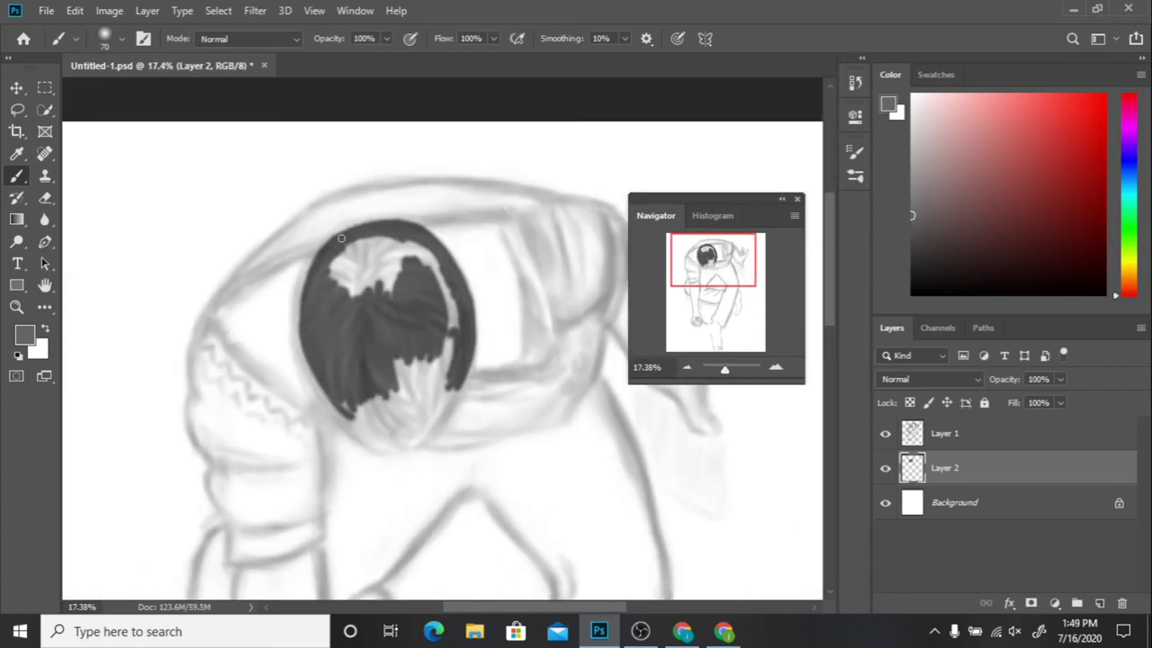
pyautogui.moveTo(341, 238); pyautogui.dragTo(310, 264)
pyautogui.moveTo(340, 402)
pyautogui.mouseDown()
pyautogui.moveTo(396, 450)
pyautogui.moveTo(411, 436)
pyautogui.mouseUp()
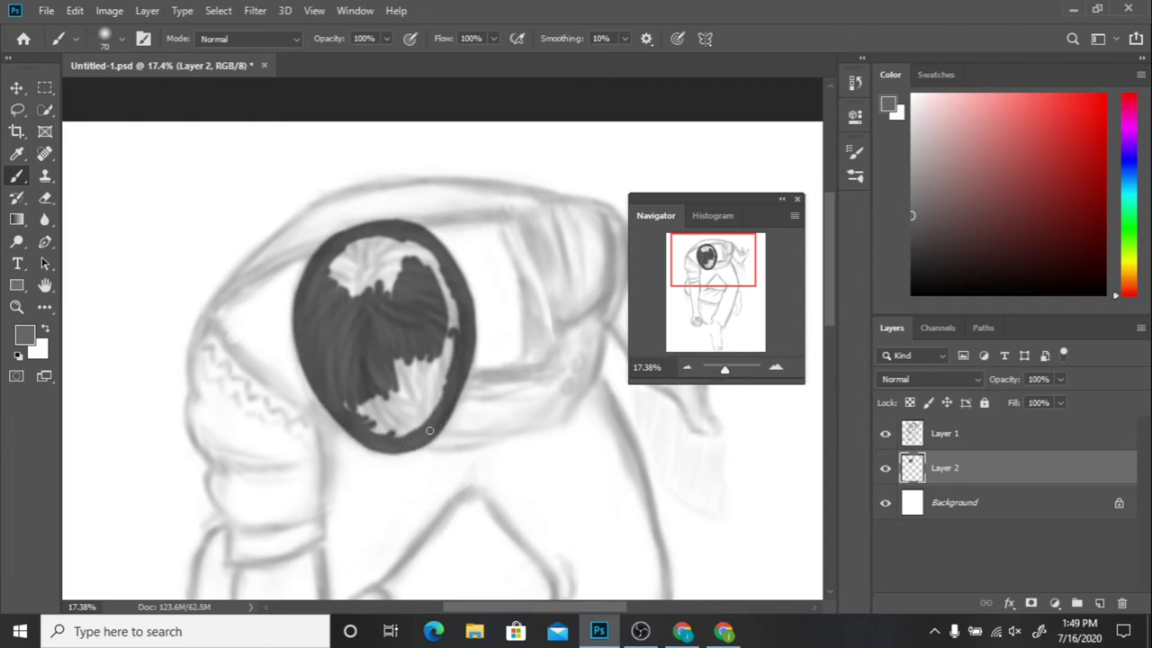
pyautogui.moveTo(342, 245); pyautogui.dragTo(378, 288)
pyautogui.moveTo(405, 247)
pyautogui.mouseDown()
pyautogui.moveTo(385, 236)
pyautogui.moveTo(445, 378)
pyautogui.moveTo(409, 352)
pyautogui.mouseUp()
pyautogui.moveTo(404, 437); pyautogui.dragTo(389, 379)
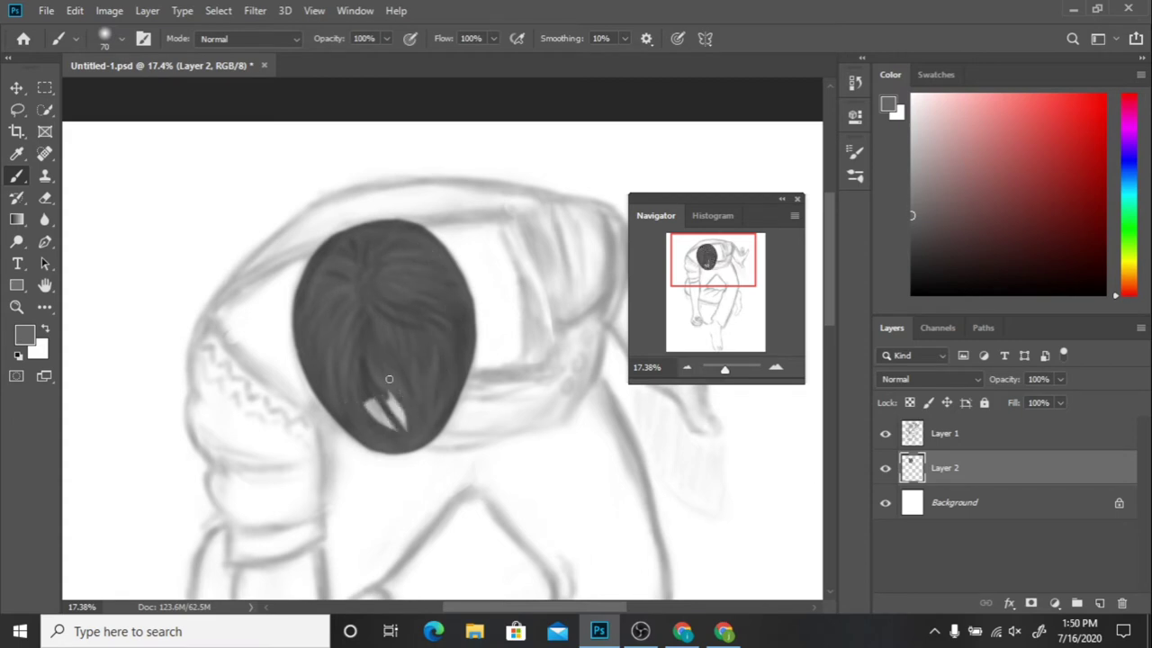
# Step: Add a new layer below the head layer and pick near-black for outlining
pyautogui.click(1099, 602)
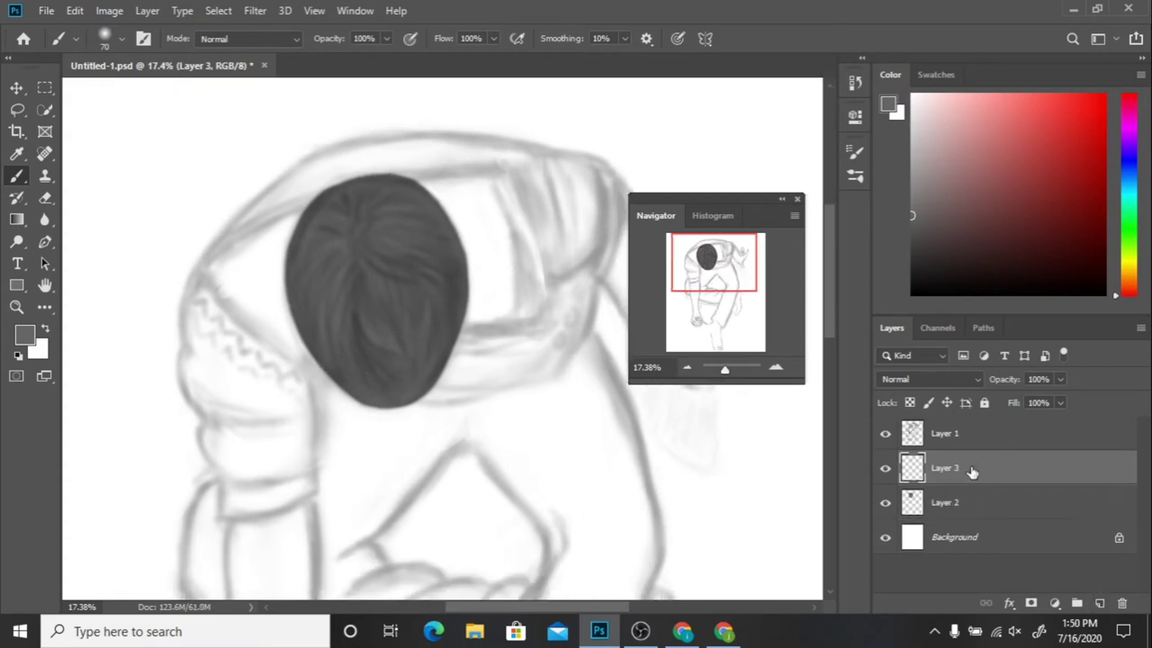
pyautogui.moveTo(972, 468); pyautogui.dragTo(971, 506)
pyautogui.moveTo(711, 261); pyautogui.dragTo(669, 303)
pyautogui.keyDown('alt'); pyautogui.click(412, 322); pyautogui.keyUp('alt')
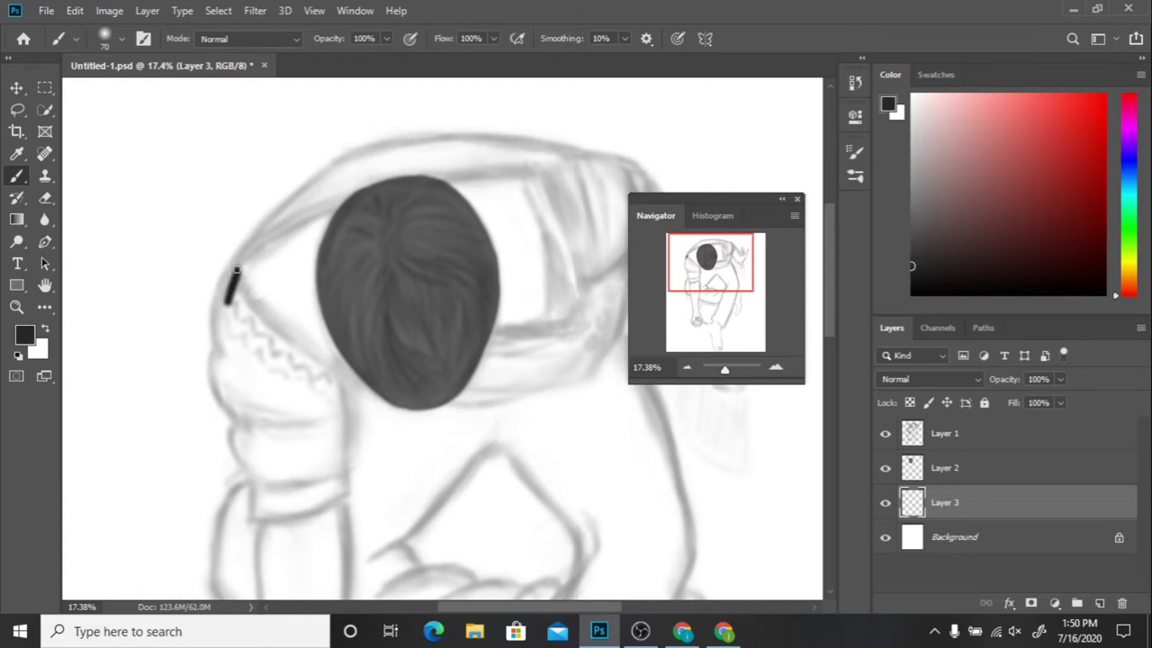
# Step: Draw thick black outlines along the left shoulder, lower contour and right side
pyautogui.moveTo(237, 268); pyautogui.dragTo(217, 389)
pyautogui.moveTo(242, 429)
pyautogui.mouseDown()
pyautogui.moveTo(328, 477)
pyautogui.moveTo(330, 369)
pyautogui.mouseUp()
pyautogui.moveTo(232, 272)
pyautogui.mouseDown()
pyautogui.moveTo(315, 189)
pyautogui.moveTo(396, 148)
pyautogui.moveTo(481, 137)
pyautogui.moveTo(614, 166)
pyautogui.moveTo(628, 175)
pyautogui.moveTo(631, 218)
pyautogui.moveTo(590, 365)
pyautogui.mouseUp()
pyautogui.moveTo(617, 324)
pyautogui.mouseDown()
pyautogui.moveTo(695, 540)
pyautogui.moveTo(603, 305)
pyautogui.moveTo(620, 211)
pyautogui.moveTo(589, 162)
pyautogui.mouseUp()
pyautogui.scroll(-5, 589, 162)
pyautogui.moveTo(364, 230)
pyautogui.mouseDown()
pyautogui.moveTo(353, 420)
pyautogui.moveTo(367, 290)
pyautogui.mouseUp()
# Step: Thicken the arm lines and fill the left arm shadow solid black
pyautogui.moveTo(180, 241); pyautogui.dragTo(609, 243)
pyautogui.moveTo(265, 245)
pyautogui.mouseDown()
pyautogui.moveTo(225, 335)
pyautogui.moveTo(271, 394)
pyautogui.mouseUp()
pyautogui.moveTo(243, 313); pyautogui.dragTo(260, 258)
pyautogui.moveTo(243, 313)
pyautogui.mouseDown()
pyautogui.moveTo(250, 360)
pyautogui.moveTo(239, 343)
pyautogui.mouseUp()
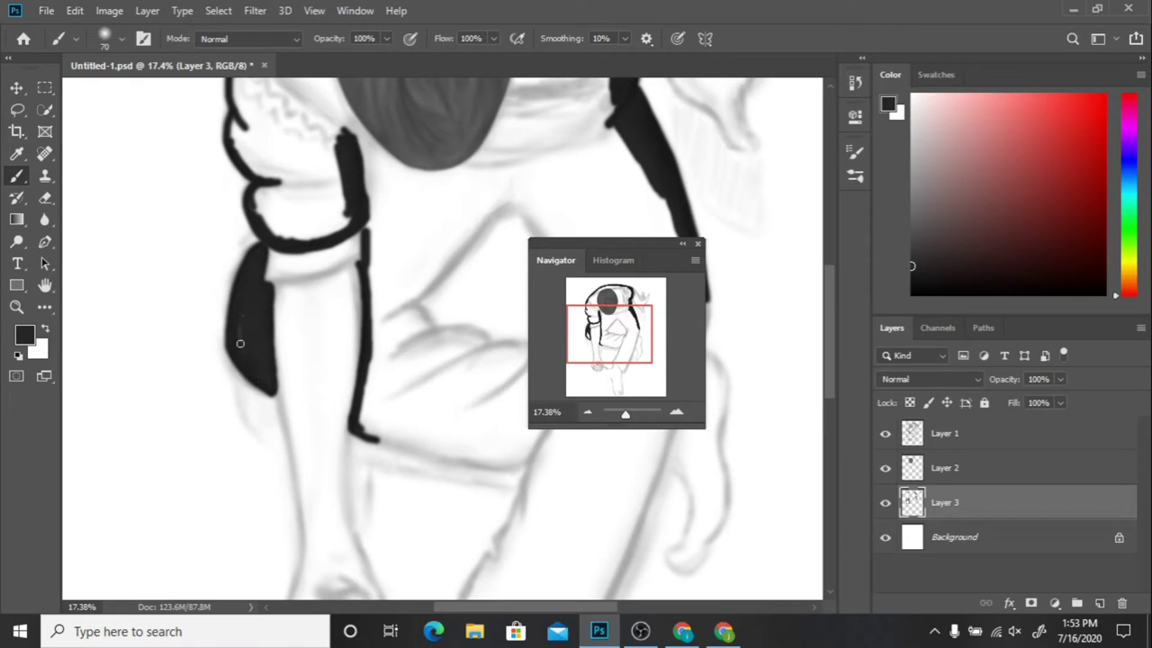
# Step: Draw black contour lines on the torso, including a diagonal line and fill near the back arc
pyautogui.moveTo(627, 327); pyautogui.dragTo(641, 312)
pyautogui.moveTo(392, 314); pyautogui.dragTo(479, 417)
pyautogui.moveTo(612, 243); pyautogui.dragTo(731, 216)
pyautogui.moveTo(481, 373); pyautogui.dragTo(554, 335)
pyautogui.moveTo(454, 385)
pyautogui.mouseDown()
pyautogui.moveTo(551, 337)
pyautogui.moveTo(454, 385)
pyautogui.moveTo(395, 310)
pyautogui.moveTo(503, 261)
pyautogui.mouseUp()
pyautogui.moveTo(396, 314); pyautogui.dragTo(338, 369)
pyautogui.moveTo(414, 310)
pyautogui.mouseDown()
pyautogui.moveTo(456, 340)
pyautogui.moveTo(441, 306)
pyautogui.mouseUp()
pyautogui.moveTo(269, 429); pyautogui.dragTo(342, 365)
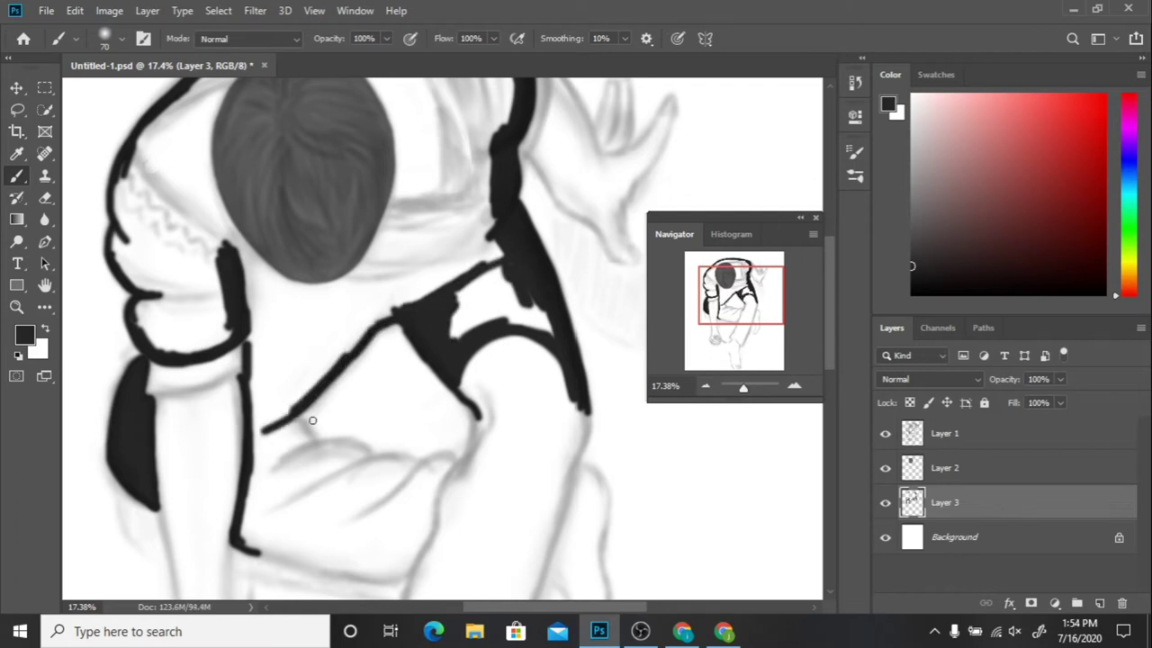
# Step: Outline the hand and fingers in black and extend the nearby contours
pyautogui.moveTo(309, 419); pyautogui.dragTo(311, 441)
pyautogui.moveTo(268, 469); pyautogui.dragTo(418, 463)
pyautogui.moveTo(293, 504); pyautogui.dragTo(386, 463)
pyautogui.moveTo(378, 506); pyautogui.dragTo(457, 456)
pyautogui.scroll(-3, 637, 340)
pyautogui.moveTo(437, 393); pyautogui.dragTo(405, 441)
pyautogui.moveTo(248, 414); pyautogui.dragTo(374, 442)
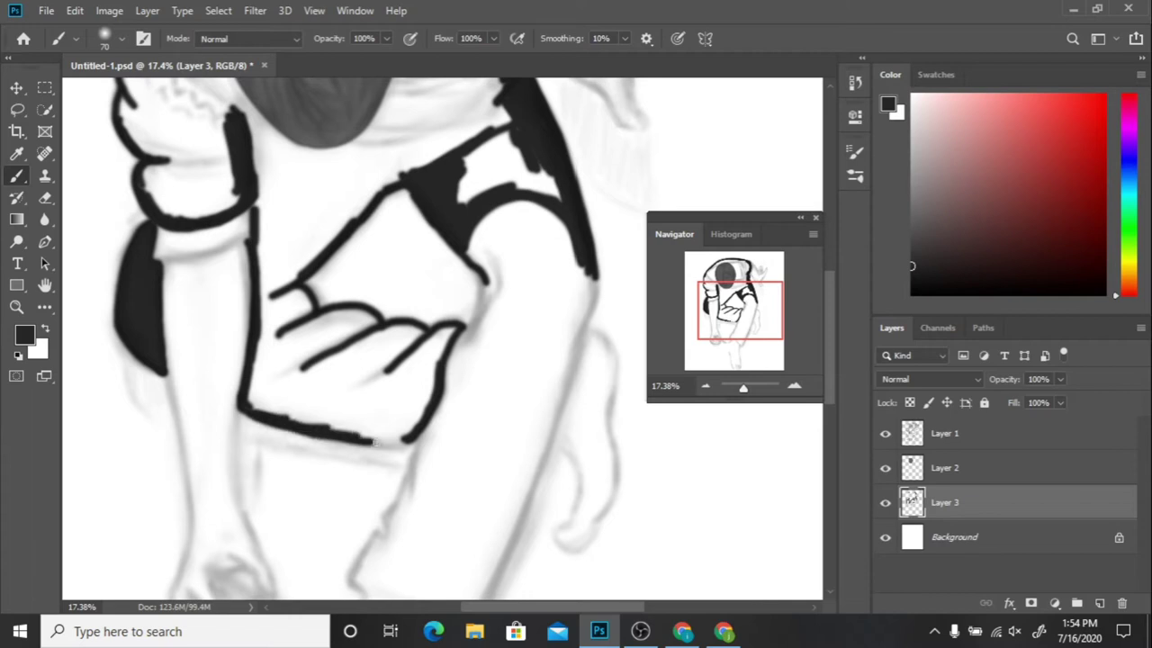
# Step: Fill the dark shirt patches and remaining white gaps beside the hand with black
pyautogui.moveTo(268, 317); pyautogui.dragTo(296, 291)
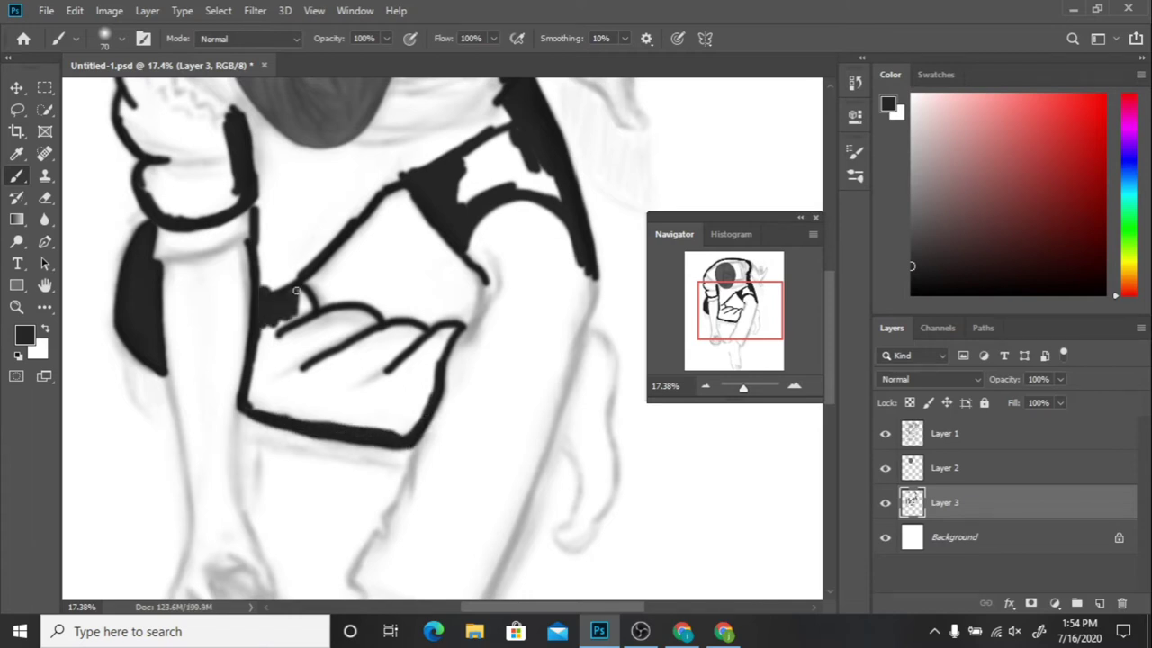
pyautogui.moveTo(263, 345)
pyautogui.mouseDown()
pyautogui.moveTo(261, 396)
pyautogui.moveTo(360, 316)
pyautogui.moveTo(382, 329)
pyautogui.moveTo(407, 423)
pyautogui.moveTo(425, 355)
pyautogui.moveTo(378, 416)
pyautogui.moveTo(417, 354)
pyautogui.moveTo(324, 411)
pyautogui.moveTo(360, 369)
pyautogui.moveTo(312, 315)
pyautogui.moveTo(365, 363)
pyautogui.mouseUp()
pyautogui.moveTo(295, 382)
pyautogui.mouseDown()
pyautogui.moveTo(337, 420)
pyautogui.moveTo(275, 398)
pyautogui.moveTo(320, 394)
pyautogui.mouseUp()
pyautogui.scroll(3, 322, 393)
pyautogui.scroll(2, 322, 393)
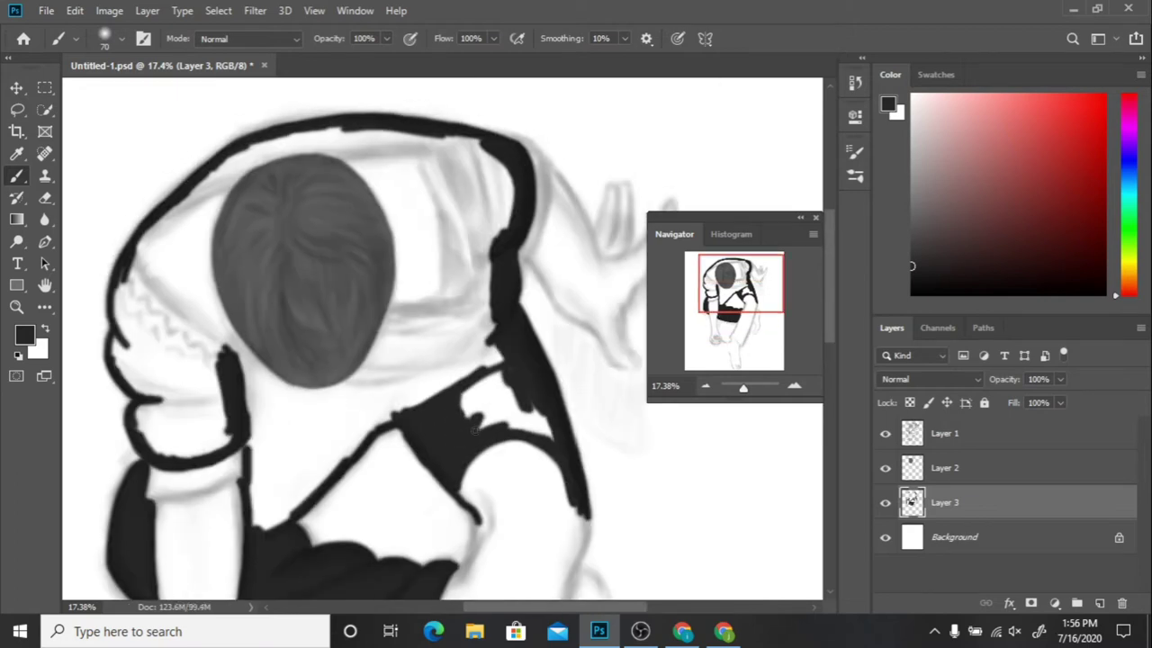
# Step: Enlarge the brush and paint the shirt solid black from the hand up the arm
pyautogui.moveTo(450, 360)
pyautogui.mouseDown()
pyautogui.moveTo(543, 424)
pyautogui.moveTo(457, 239)
pyautogui.moveTo(477, 200)
pyautogui.mouseUp()
pyautogui.press(']')
pyautogui.press(']')
pyautogui.press(']')
pyautogui.moveTo(419, 162)
pyautogui.mouseDown()
pyautogui.moveTo(423, 210)
pyautogui.moveTo(455, 252)
pyautogui.moveTo(410, 153)
pyautogui.moveTo(342, 432)
pyautogui.moveTo(270, 519)
pyautogui.moveTo(406, 188)
pyautogui.moveTo(342, 147)
pyautogui.moveTo(233, 185)
pyautogui.moveTo(180, 225)
pyautogui.moveTo(131, 300)
pyautogui.moveTo(134, 342)
pyautogui.moveTo(123, 350)
pyautogui.moveTo(164, 438)
pyautogui.moveTo(188, 440)
pyautogui.mouseUp()
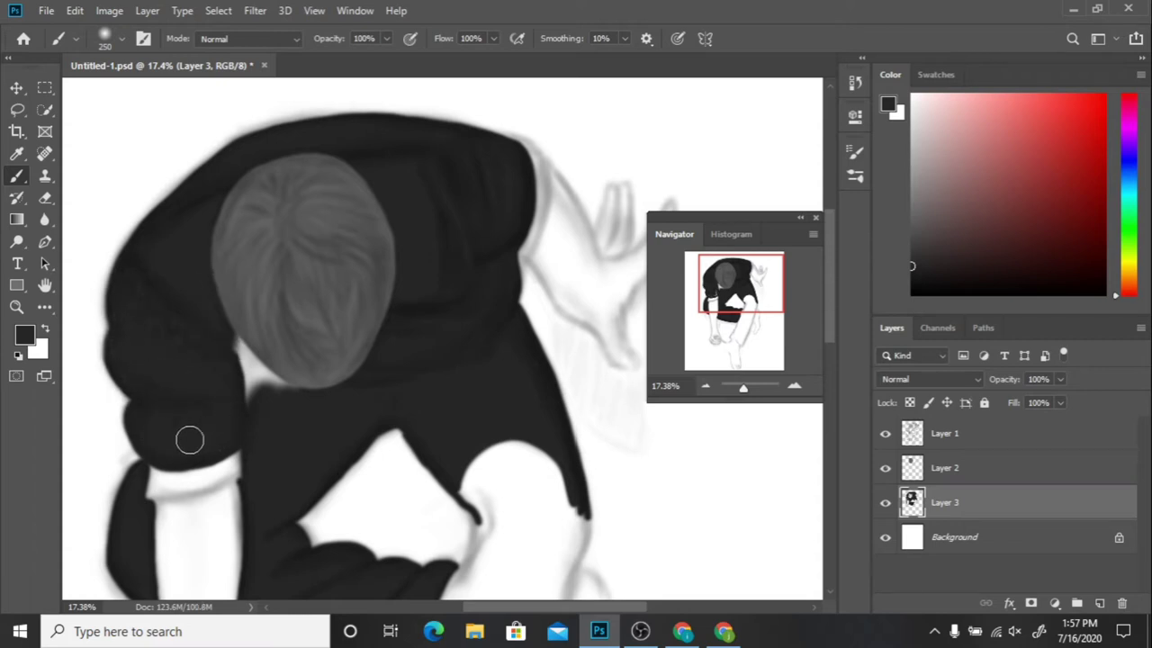
# Step: Add a new empty Layer 4 beneath Layer 3 with Ctrl+Shift+Alt+N
pyautogui.scroll(-2, 405, 422)
pyautogui.moveTo(759, 288)
pyautogui.mouseDown()
pyautogui.moveTo(759, 304)
pyautogui.moveTo(699, 311)
pyautogui.mouseUp()
pyautogui.hotkey('ctrl', 'shift', 'alt', 'n')
pyautogui.scroll(2, 623, 352)
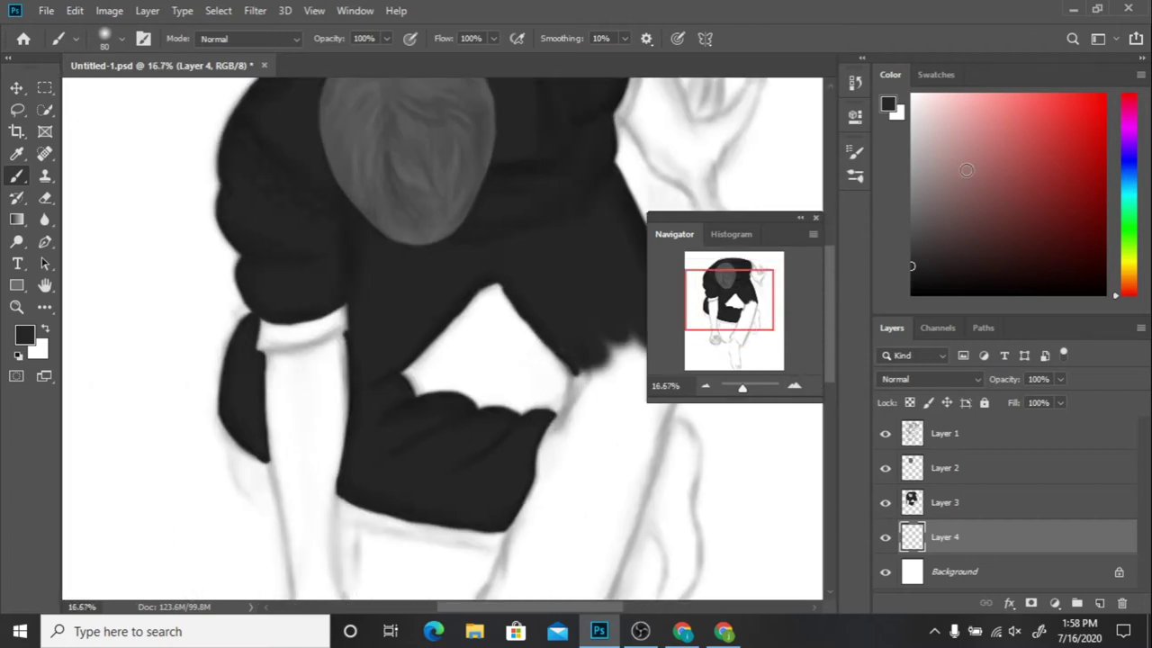
# Step: Paint pale yellow cuffs on the lower and far sleeves
pyautogui.click(1128, 266)
pyautogui.click(974, 93)
pyautogui.moveTo(259, 340); pyautogui.dragTo(339, 314)
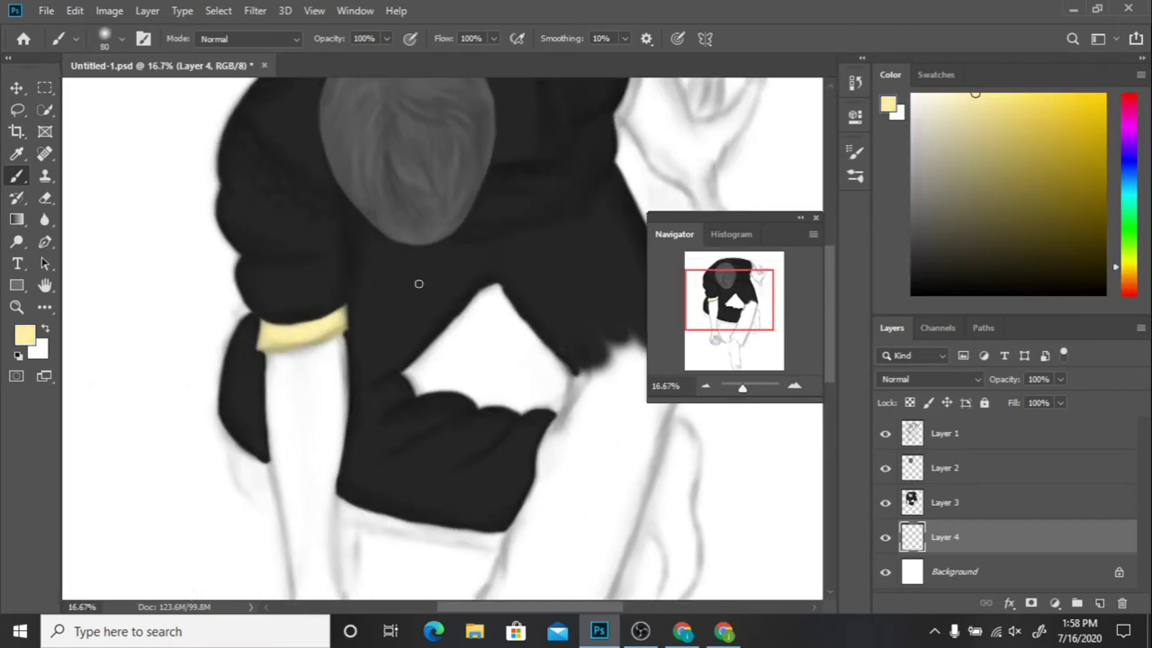
pyautogui.scroll(3, 418, 283)
pyautogui.moveTo(553, 214); pyautogui.dragTo(541, 176)
pyautogui.scroll(-3, 537, 254)
pyautogui.scroll(-2, 537, 255)
# Step: On a new Layer 5, paint pale peach skin down one arm and over the fist
pyautogui.click(1120, 279)
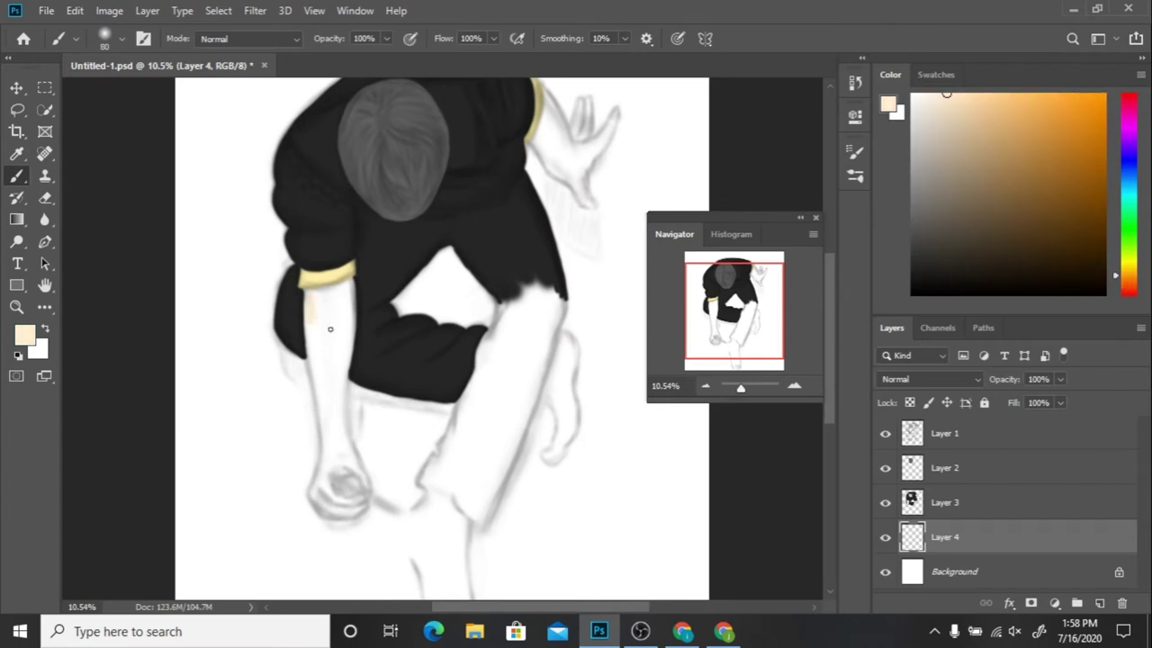
pyautogui.hotkey('ctrl', 'shift', 'alt', 'n')
pyautogui.scroll(2, 206, 308)
pyautogui.moveTo(205, 308)
pyautogui.mouseDown()
pyautogui.moveTo(266, 261)
pyautogui.moveTo(233, 298)
pyautogui.moveTo(294, 272)
pyautogui.mouseUp()
pyautogui.moveTo(228, 352)
pyautogui.mouseDown()
pyautogui.moveTo(275, 386)
pyautogui.moveTo(329, 244)
pyautogui.mouseUp()
pyautogui.moveTo(328, 287)
pyautogui.mouseDown()
pyautogui.moveTo(293, 330)
pyautogui.moveTo(319, 357)
pyautogui.moveTo(345, 429)
pyautogui.moveTo(290, 361)
pyautogui.mouseUp()
pyautogui.moveTo(321, 489)
pyautogui.mouseDown()
pyautogui.moveTo(288, 442)
pyautogui.moveTo(301, 424)
pyautogui.moveTo(347, 476)
pyautogui.moveTo(296, 479)
pyautogui.moveTo(351, 457)
pyautogui.mouseUp()
# Step: Paint peach skin on the other upper arm, the raised hand's fingers and palm
pyautogui.press('e')
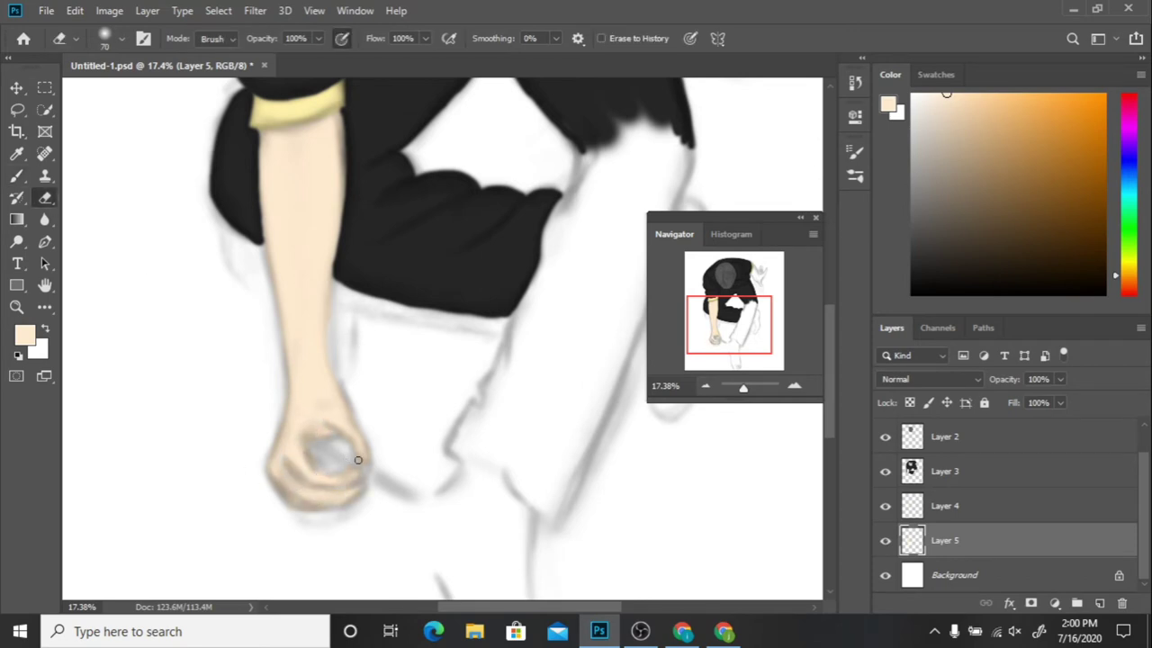
pyautogui.press('b')
pyautogui.moveTo(584, 270)
pyautogui.mouseDown()
pyautogui.moveTo(553, 200)
pyautogui.moveTo(599, 288)
pyautogui.mouseUp()
pyautogui.moveTo(610, 221)
pyautogui.mouseDown()
pyautogui.moveTo(621, 248)
pyautogui.moveTo(667, 225)
pyautogui.moveTo(538, 289)
pyautogui.moveTo(608, 349)
pyautogui.mouseUp()
pyautogui.moveTo(545, 301); pyautogui.dragTo(539, 283)
pyautogui.moveTo(598, 342)
pyautogui.mouseDown()
pyautogui.moveTo(586, 270)
pyautogui.moveTo(617, 330)
pyautogui.mouseUp()
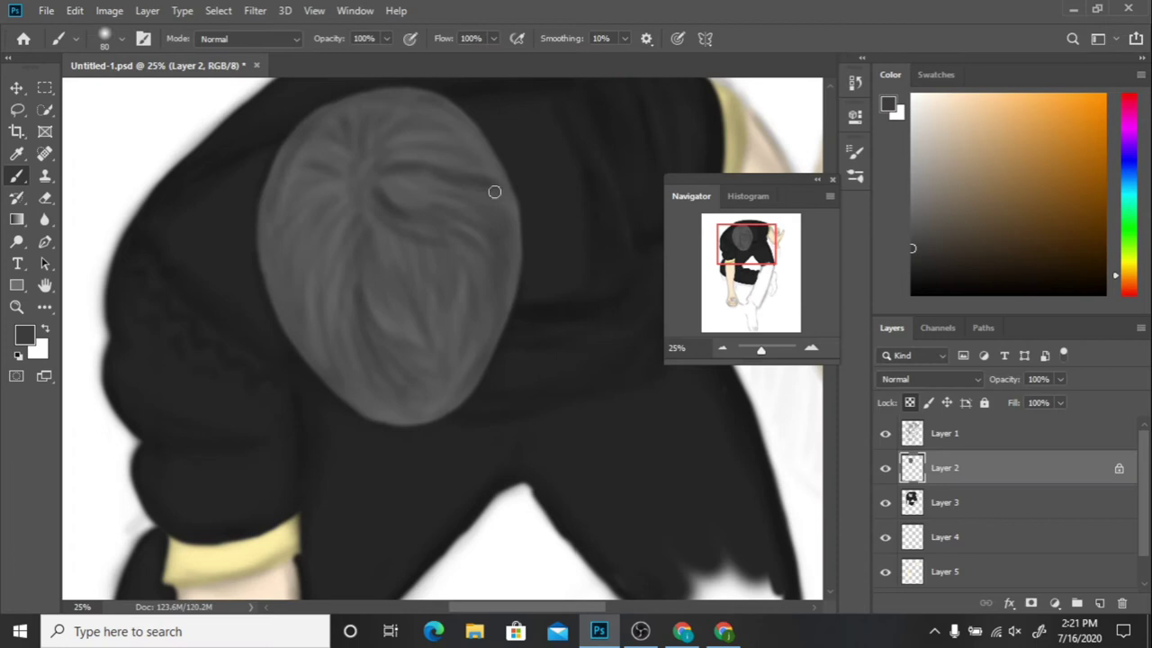
# Step: Paint dark hair strands across the top, bottom, right, middle and upper-left of the head
pyautogui.moveTo(441, 171); pyautogui.dragTo(387, 202)
pyautogui.moveTo(423, 302); pyautogui.dragTo(376, 378)
pyautogui.moveTo(369, 200); pyautogui.dragTo(373, 263)
pyautogui.moveTo(404, 346); pyautogui.dragTo(450, 385)
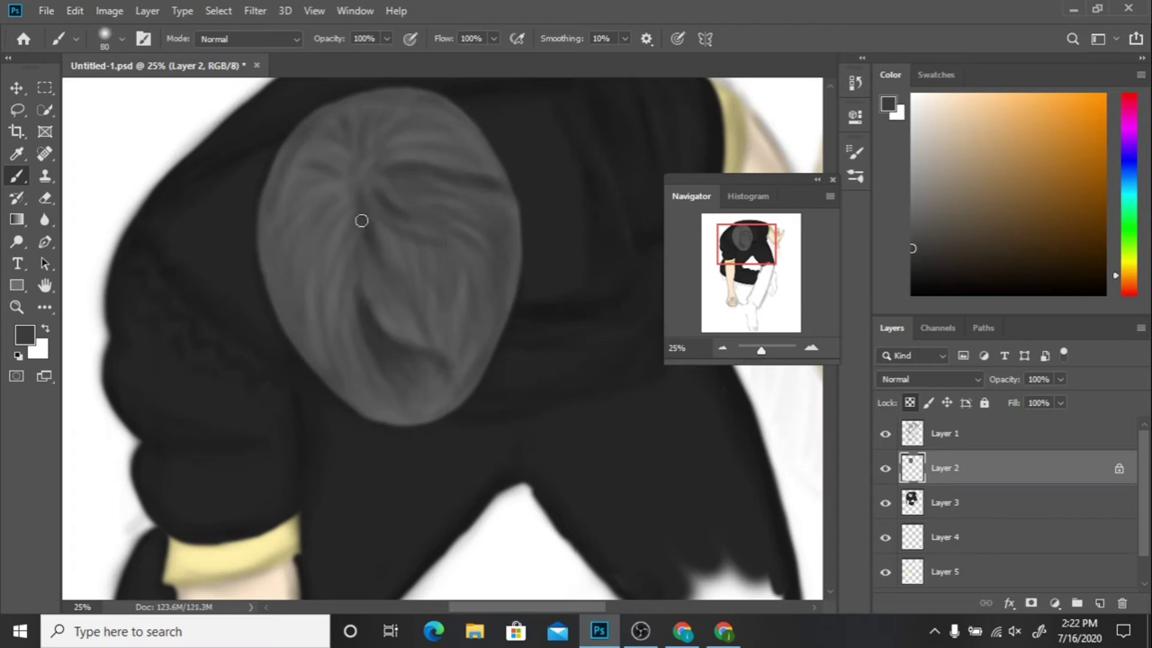
pyautogui.moveTo(423, 279); pyautogui.dragTo(457, 369)
pyautogui.moveTo(428, 234); pyautogui.dragTo(464, 342)
pyautogui.moveTo(477, 203); pyautogui.dragTo(423, 306)
pyautogui.moveTo(504, 189); pyautogui.dragTo(477, 355)
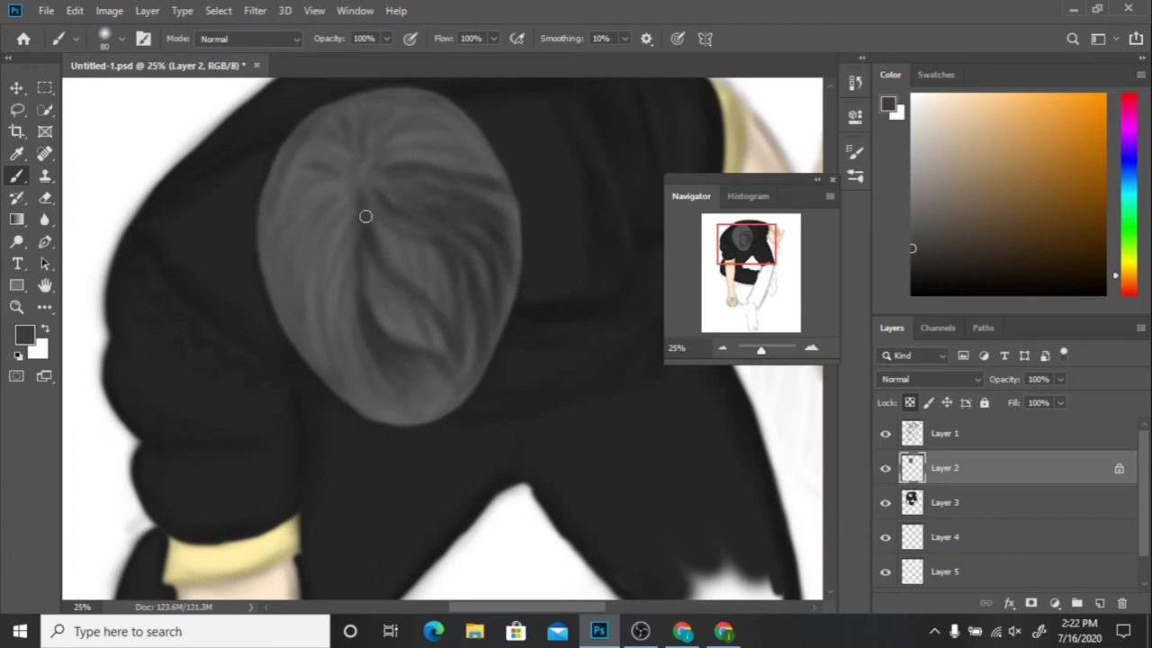
pyautogui.moveTo(365, 216); pyautogui.dragTo(320, 329)
pyautogui.moveTo(423, 104); pyautogui.dragTo(364, 202)
pyautogui.moveTo(369, 108)
pyautogui.mouseDown()
pyautogui.moveTo(297, 184)
pyautogui.moveTo(283, 332)
pyautogui.mouseUp()
pyautogui.moveTo(342, 270); pyautogui.dragTo(356, 360)
pyautogui.moveTo(486, 126)
pyautogui.mouseDown()
pyautogui.moveTo(503, 270)
pyautogui.moveTo(468, 378)
pyautogui.mouseUp()
# Step: Return to Layer 2 with a smaller black brush and paint a light crown highlight
pyautogui.press('e')
pyautogui.hotkey('alt', ']')
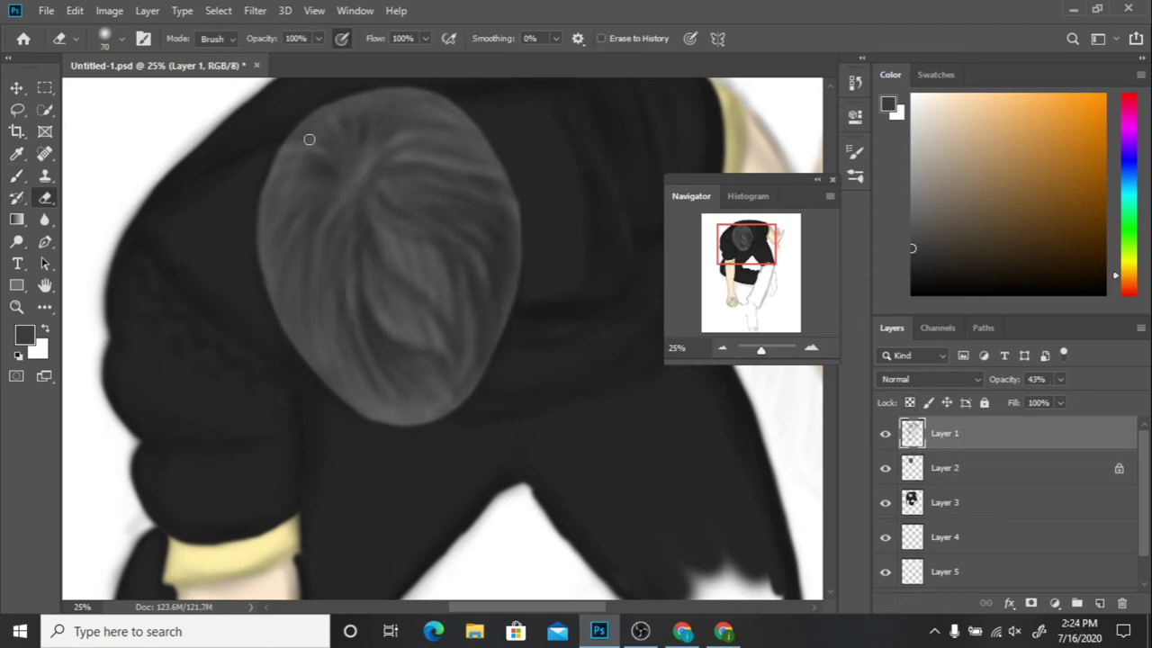
pyautogui.click(913, 466)
pyautogui.press('b')
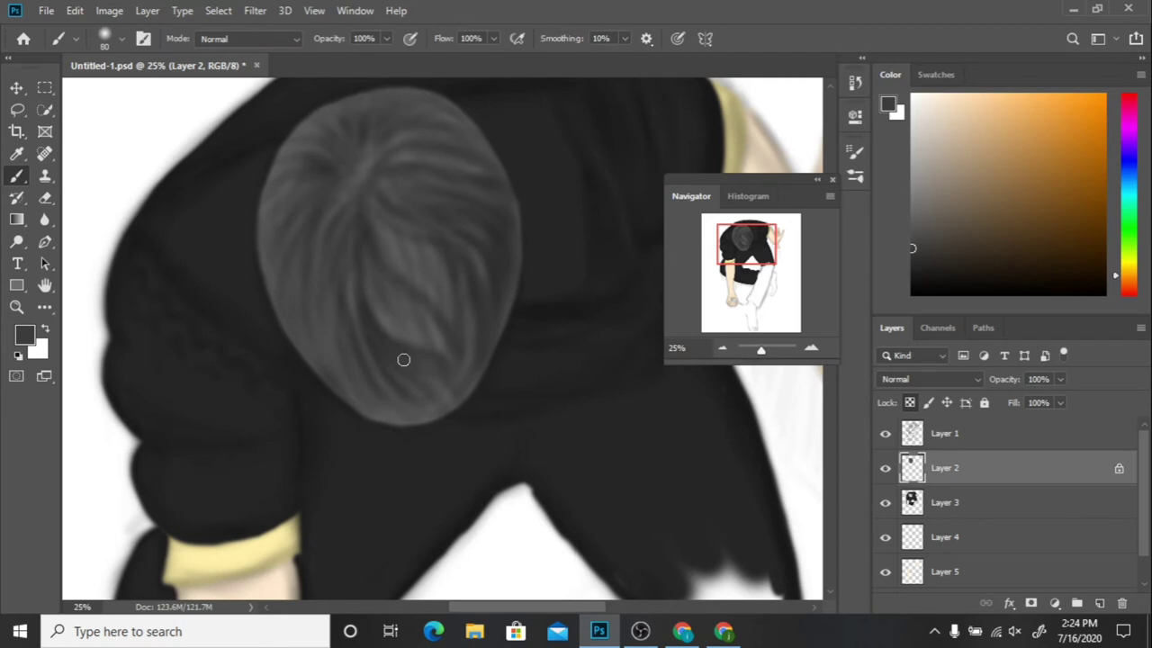
pyautogui.press('x')
pyautogui.moveTo(381, 156); pyautogui.dragTo(363, 174)
pyautogui.press('d')
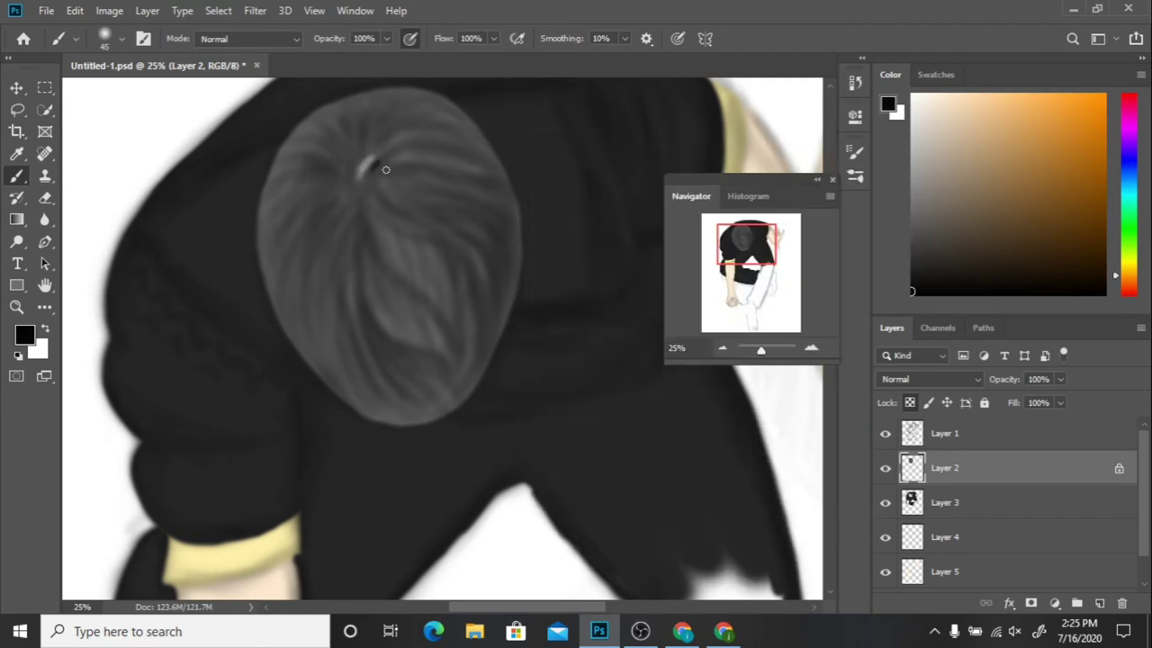
pyautogui.hotkey('ctrl', '+')
pyautogui.press('x')
pyautogui.moveTo(326, 139)
pyautogui.mouseDown()
pyautogui.moveTo(339, 121)
pyautogui.moveTo(373, 144)
pyautogui.moveTo(346, 142)
pyautogui.mouseUp()
pyautogui.press('x')
pyautogui.press('[')
pyautogui.hotkey('ctrl', 'z')
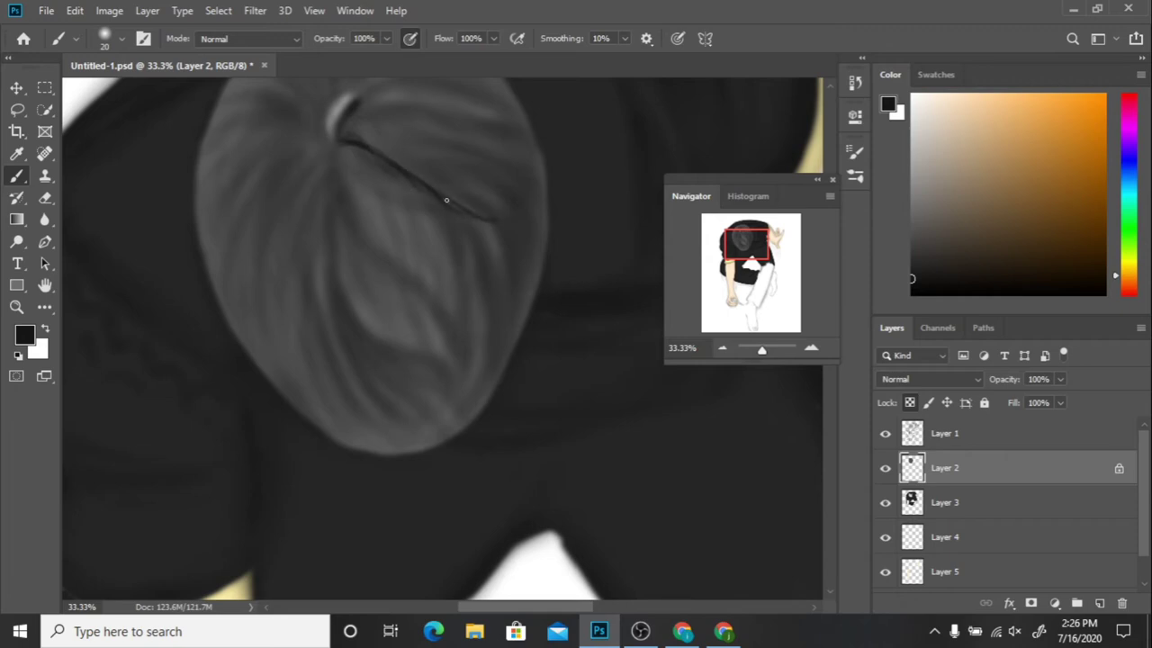
# Step: Sweep dark strands from the right into the parting and across the upper head
pyautogui.moveTo(447, 200); pyautogui.dragTo(537, 232)
pyautogui.moveTo(501, 92)
pyautogui.mouseDown()
pyautogui.moveTo(546, 209)
pyautogui.moveTo(402, 246)
pyautogui.mouseUp()
pyautogui.moveTo(558, 256); pyautogui.dragTo(460, 278)
pyautogui.moveTo(554, 290)
pyautogui.mouseDown()
pyautogui.moveTo(402, 252)
pyautogui.moveTo(394, 235)
pyautogui.mouseUp()
pyautogui.moveTo(396, 286); pyautogui.dragTo(474, 423)
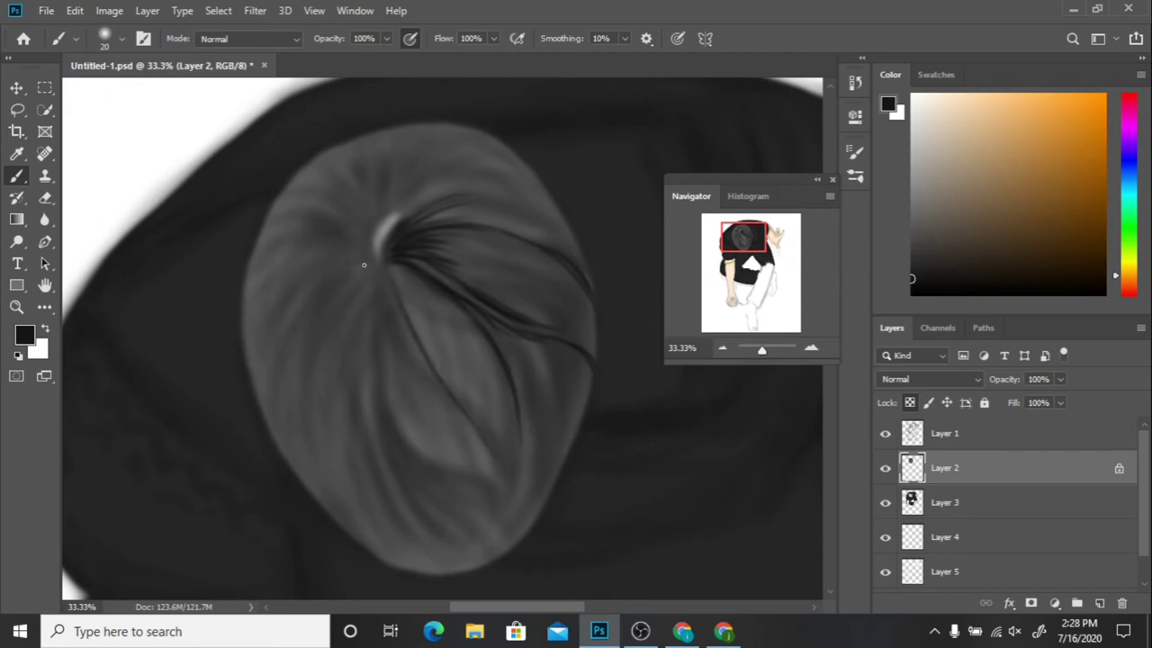
pyautogui.moveTo(427, 299); pyautogui.dragTo(472, 373)
pyautogui.moveTo(414, 517); pyautogui.dragTo(371, 406)
pyautogui.moveTo(373, 269)
pyautogui.mouseDown()
pyautogui.moveTo(360, 369)
pyautogui.moveTo(372, 311)
pyautogui.mouseUp()
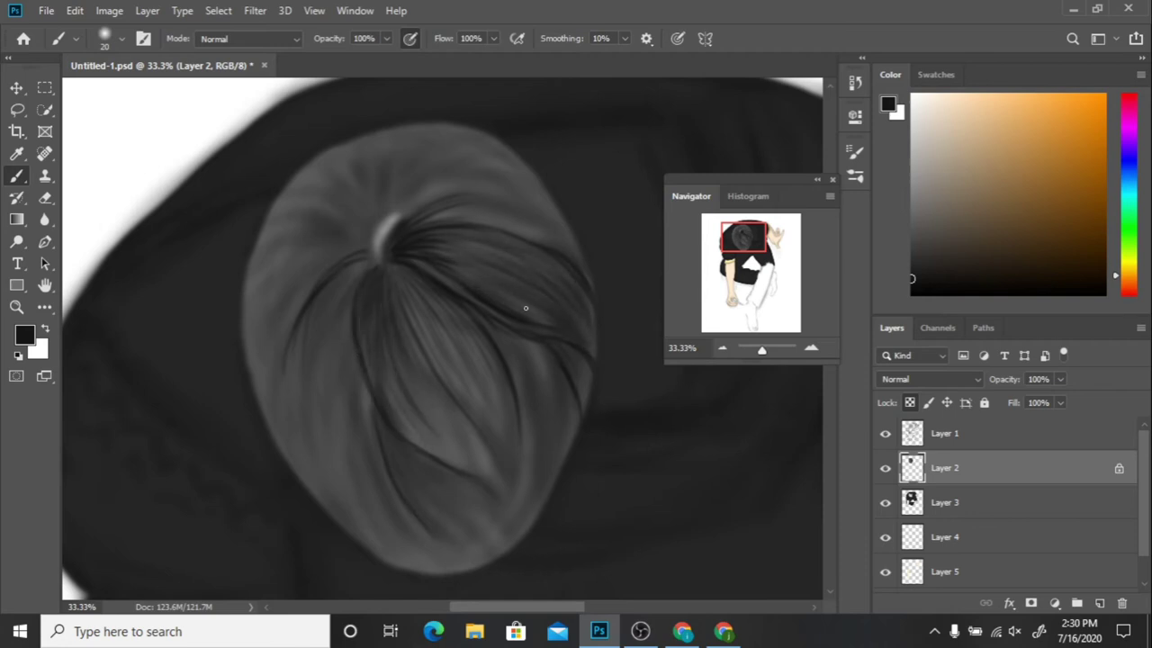
pyautogui.moveTo(500, 162); pyautogui.dragTo(420, 207)
pyautogui.moveTo(536, 188); pyautogui.dragTo(406, 214)
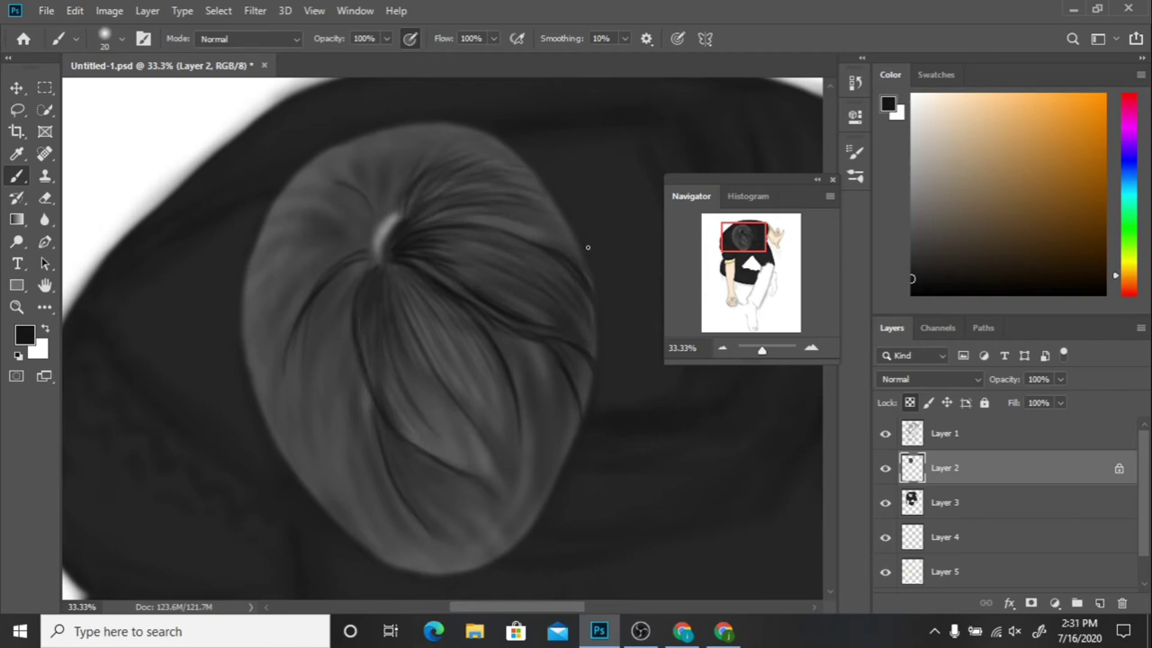
# Step: Paint hair strands on the left-middle and lower-right of the head
pyautogui.moveTo(344, 344); pyautogui.dragTo(326, 444)
pyautogui.moveTo(349, 347)
pyautogui.mouseDown()
pyautogui.moveTo(369, 457)
pyautogui.moveTo(312, 427)
pyautogui.mouseUp()
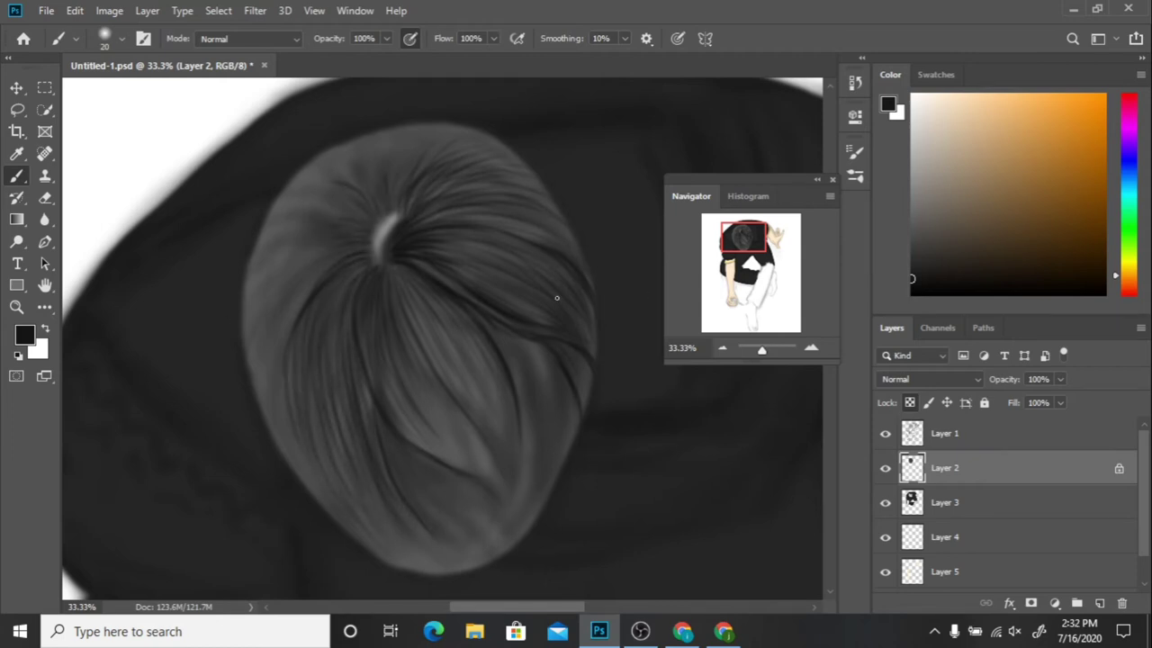
pyautogui.moveTo(444, 469); pyautogui.dragTo(389, 422)
pyautogui.moveTo(531, 414); pyautogui.dragTo(500, 522)
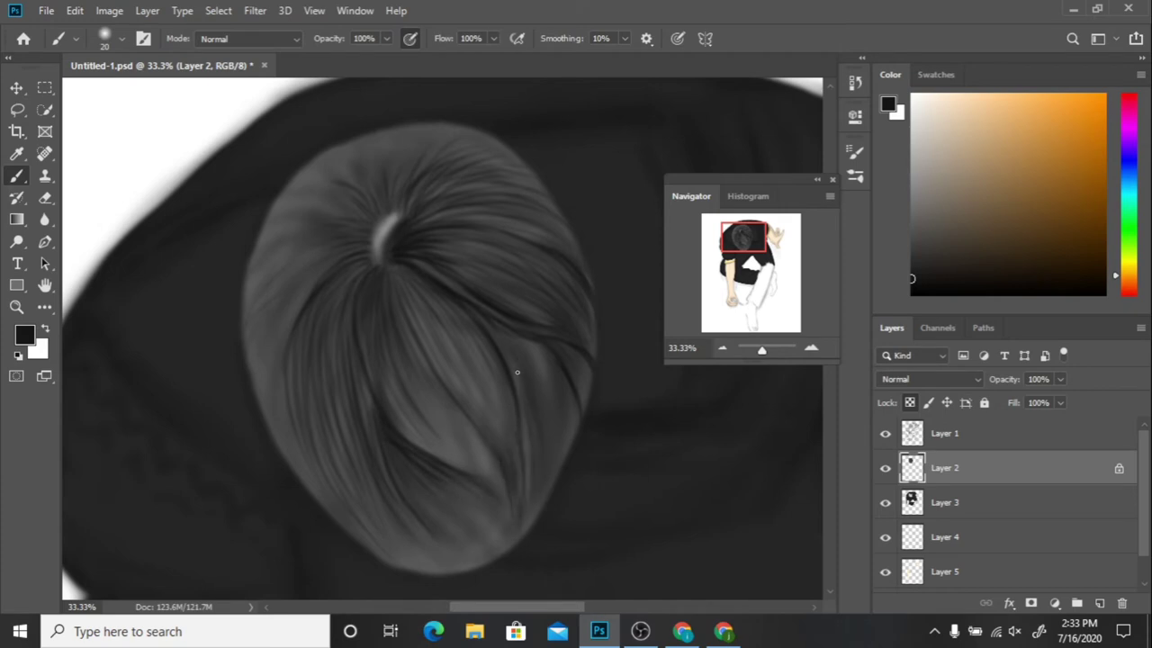
pyautogui.moveTo(567, 349); pyautogui.dragTo(505, 430)
pyautogui.moveTo(572, 401)
pyautogui.mouseDown()
pyautogui.moveTo(537, 482)
pyautogui.moveTo(554, 468)
pyautogui.mouseUp()
pyautogui.moveTo(371, 303); pyautogui.dragTo(347, 410)
pyautogui.moveTo(469, 396)
pyautogui.mouseDown()
pyautogui.moveTo(509, 495)
pyautogui.moveTo(518, 489)
pyautogui.mouseUp()
# Step: Paint strands down the upper-left and left side, lower middle and bottom tip
pyautogui.moveTo(333, 212)
pyautogui.mouseDown()
pyautogui.moveTo(270, 230)
pyautogui.moveTo(289, 221)
pyautogui.mouseUp()
pyautogui.moveTo(323, 276)
pyautogui.mouseDown()
pyautogui.moveTo(283, 347)
pyautogui.moveTo(272, 443)
pyautogui.mouseUp()
pyautogui.moveTo(309, 282); pyautogui.dragTo(271, 383)
pyautogui.moveTo(311, 212); pyautogui.dragTo(253, 254)
pyautogui.moveTo(355, 211); pyautogui.dragTo(261, 235)
pyautogui.moveTo(434, 529); pyautogui.dragTo(388, 434)
pyautogui.moveTo(467, 502)
pyautogui.mouseDown()
pyautogui.moveTo(490, 543)
pyautogui.moveTo(496, 529)
pyautogui.mouseUp()
# Step: Add strands through the middle of the hair and darken the head's lower edge
pyautogui.moveTo(358, 307); pyautogui.dragTo(310, 356)
pyautogui.moveTo(356, 279); pyautogui.dragTo(342, 393)
pyautogui.moveTo(468, 473); pyautogui.dragTo(509, 538)
pyautogui.moveTo(406, 342)
pyautogui.mouseDown()
pyautogui.moveTo(482, 435)
pyautogui.moveTo(486, 460)
pyautogui.mouseUp()
pyautogui.moveTo(390, 405); pyautogui.dragTo(505, 494)
pyautogui.moveTo(518, 418); pyautogui.dragTo(528, 527)
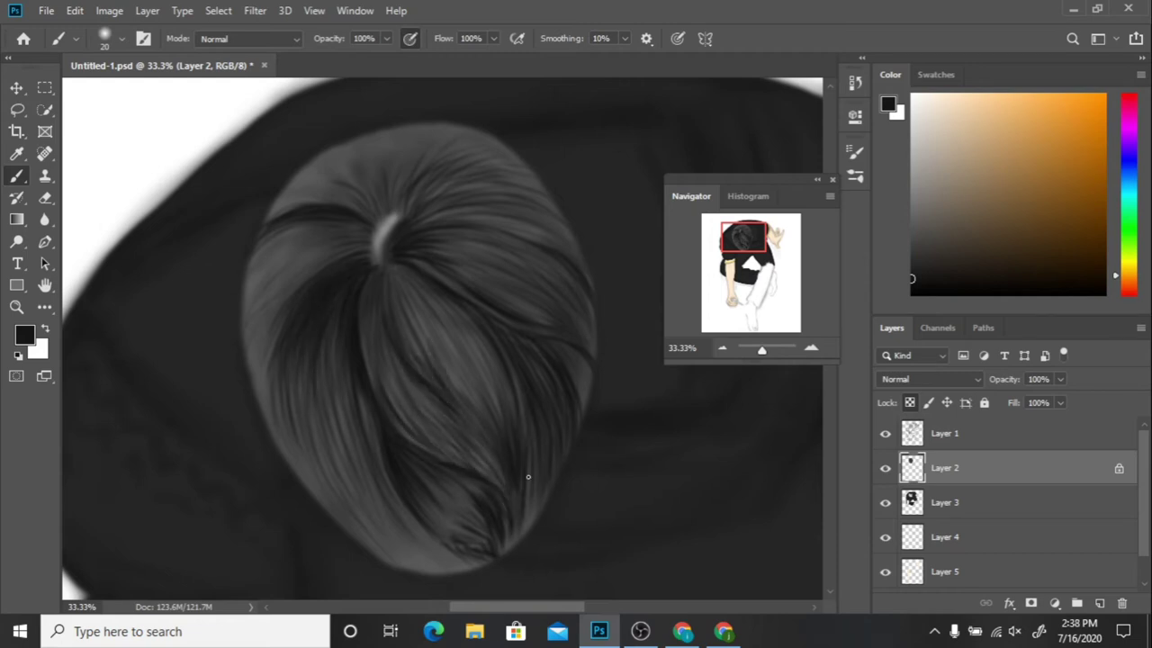
pyautogui.moveTo(540, 459); pyautogui.dragTo(513, 547)
pyautogui.moveTo(585, 356); pyautogui.dragTo(576, 408)
pyautogui.moveTo(306, 342); pyautogui.dragTo(312, 415)
pyautogui.moveTo(270, 351)
pyautogui.mouseDown()
pyautogui.moveTo(310, 491)
pyautogui.moveTo(297, 481)
pyautogui.moveTo(422, 571)
pyautogui.moveTo(481, 558)
pyautogui.mouseUp()
pyautogui.moveTo(400, 513); pyautogui.dragTo(450, 569)
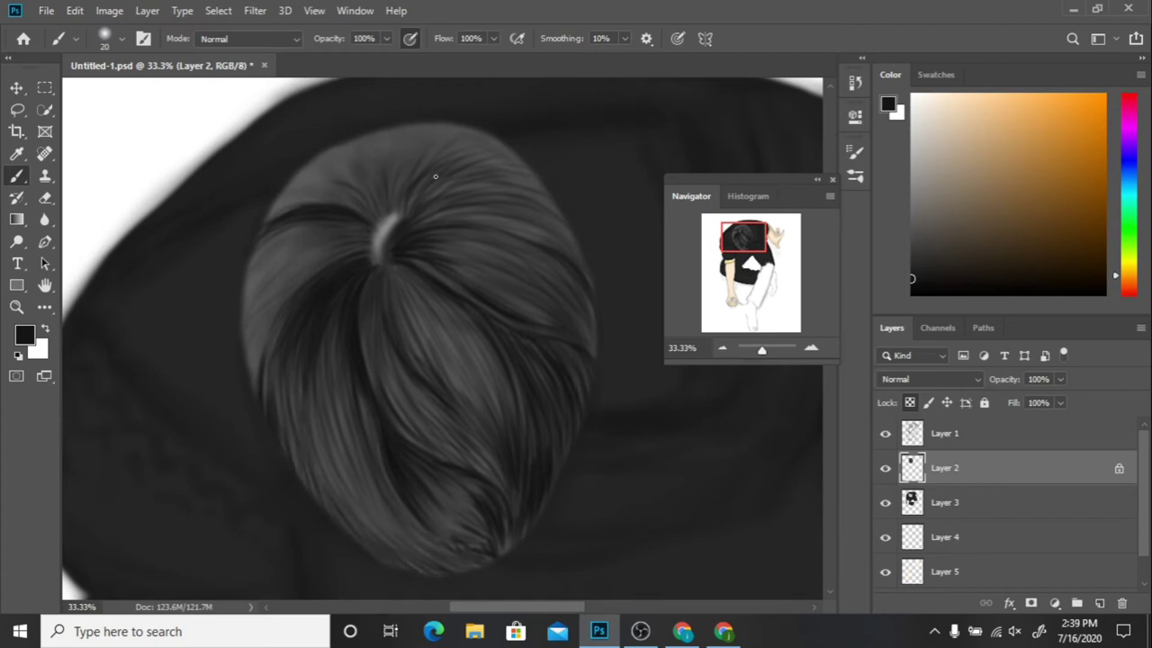
# Step: Add small and faint strands near the top of the head and along its left side
pyautogui.moveTo(342, 151); pyautogui.dragTo(352, 169)
pyautogui.moveTo(377, 137); pyautogui.dragTo(369, 185)
pyautogui.moveTo(448, 130)
pyautogui.mouseDown()
pyautogui.moveTo(407, 176)
pyautogui.moveTo(279, 205)
pyautogui.mouseUp()
pyautogui.moveTo(297, 258); pyautogui.dragTo(252, 363)
pyautogui.moveTo(310, 232)
pyautogui.mouseDown()
pyautogui.moveTo(250, 374)
pyautogui.moveTo(248, 306)
pyautogui.mouseUp()
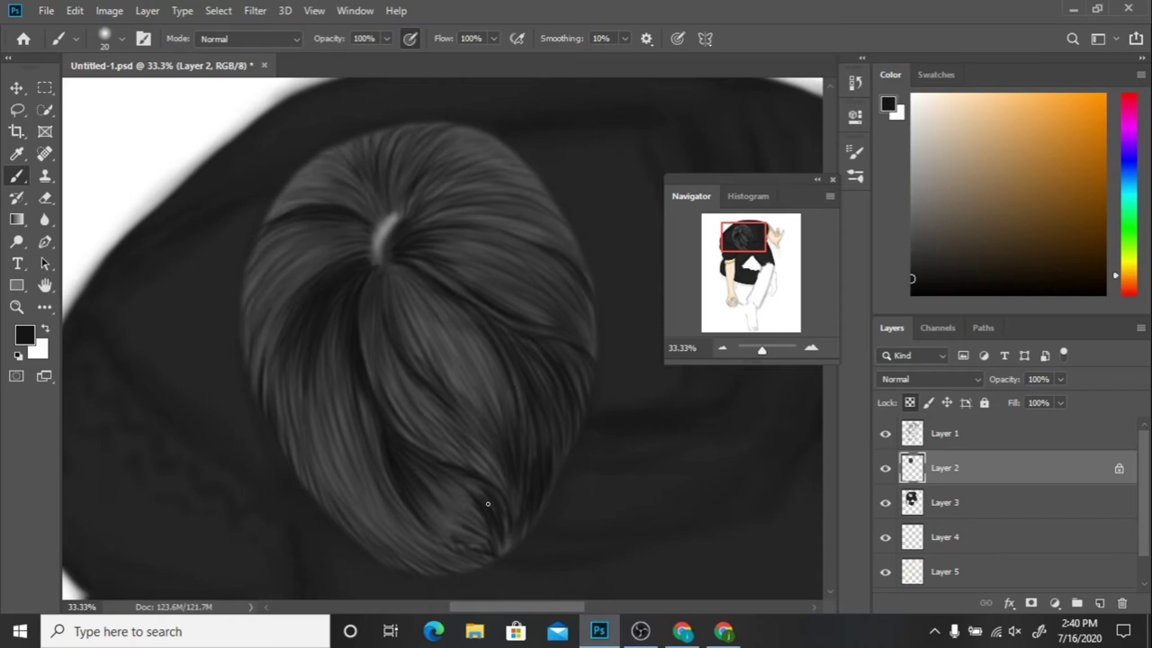
pyautogui.moveTo(527, 160); pyautogui.dragTo(468, 150)
pyautogui.moveTo(310, 184); pyautogui.dragTo(277, 203)
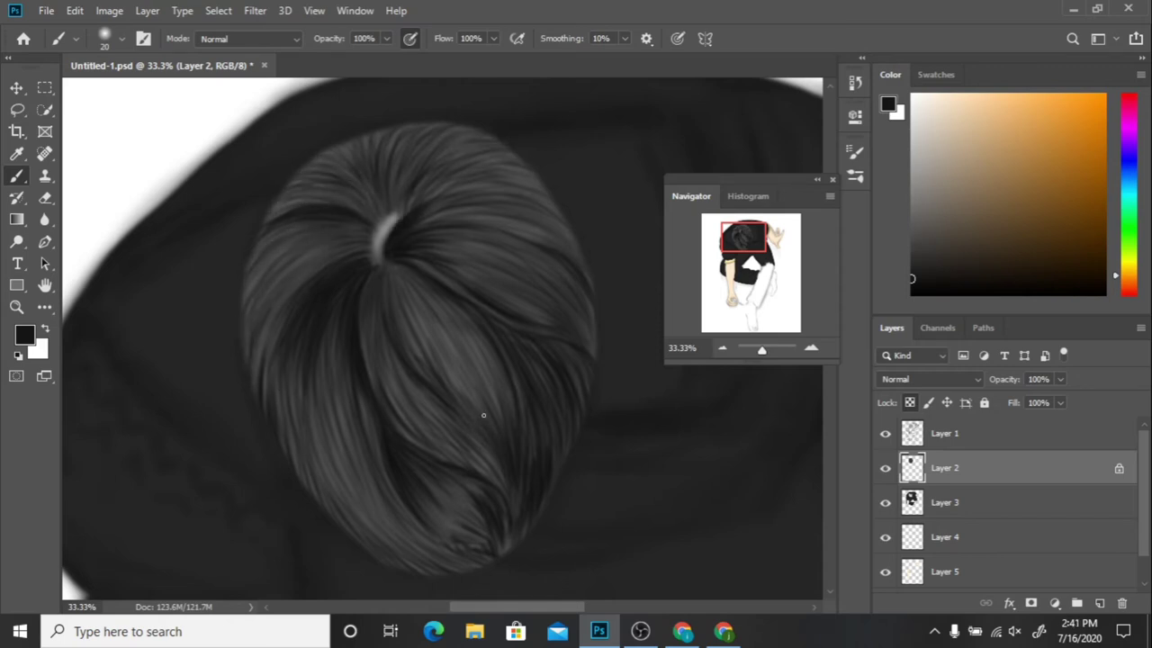
# Step: Paint strands on the left side and upper-right edge, then a dark curved upper strand
pyautogui.moveTo(312, 398); pyautogui.dragTo(286, 489)
pyautogui.moveTo(280, 246); pyautogui.dragTo(247, 351)
pyautogui.moveTo(534, 194); pyautogui.dragTo(578, 254)
pyautogui.moveTo(513, 176); pyautogui.dragTo(551, 202)
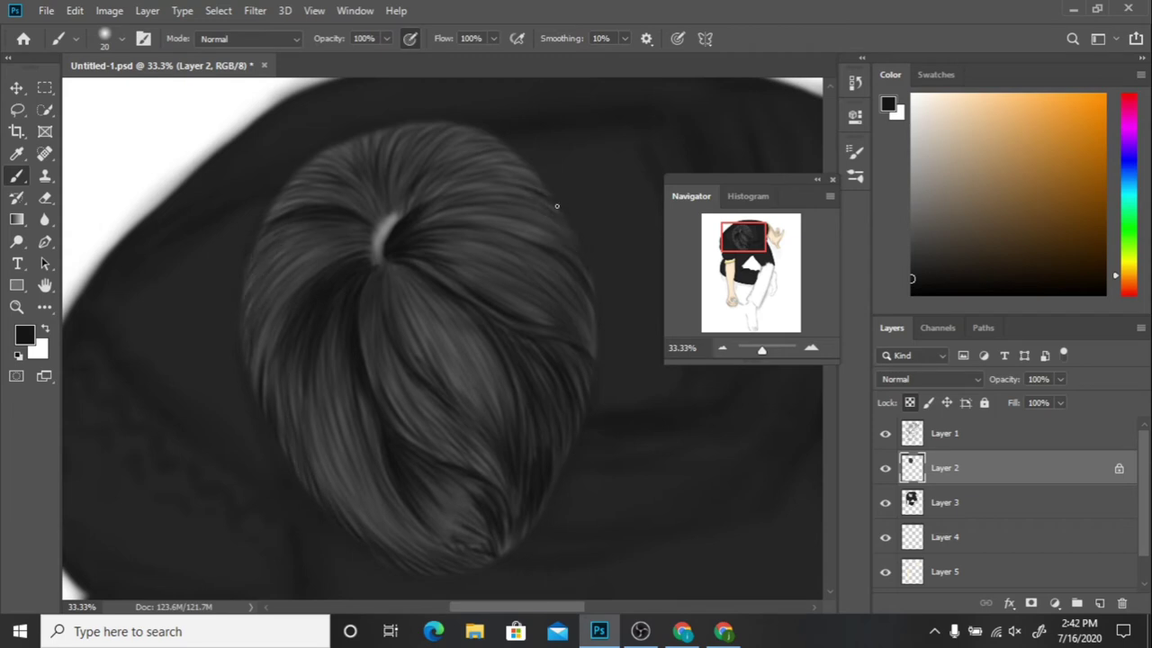
pyautogui.moveTo(557, 352)
pyautogui.mouseDown()
pyautogui.moveTo(419, 222)
pyautogui.moveTo(346, 235)
pyautogui.moveTo(389, 193)
pyautogui.moveTo(468, 192)
pyautogui.mouseUp()
pyautogui.moveTo(378, 236)
pyautogui.mouseDown()
pyautogui.moveTo(463, 202)
pyautogui.moveTo(562, 257)
pyautogui.mouseUp()
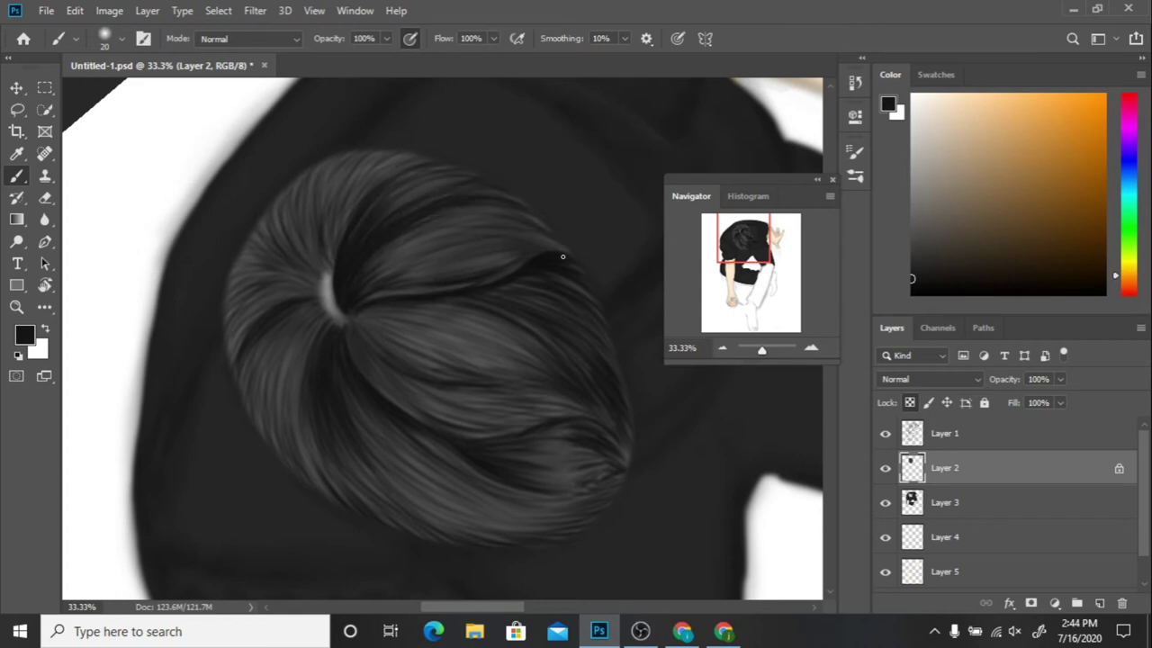
# Step: Paint dark strands across the upper hair, running down toward the crown whorl
pyautogui.moveTo(422, 241); pyautogui.dragTo(354, 296)
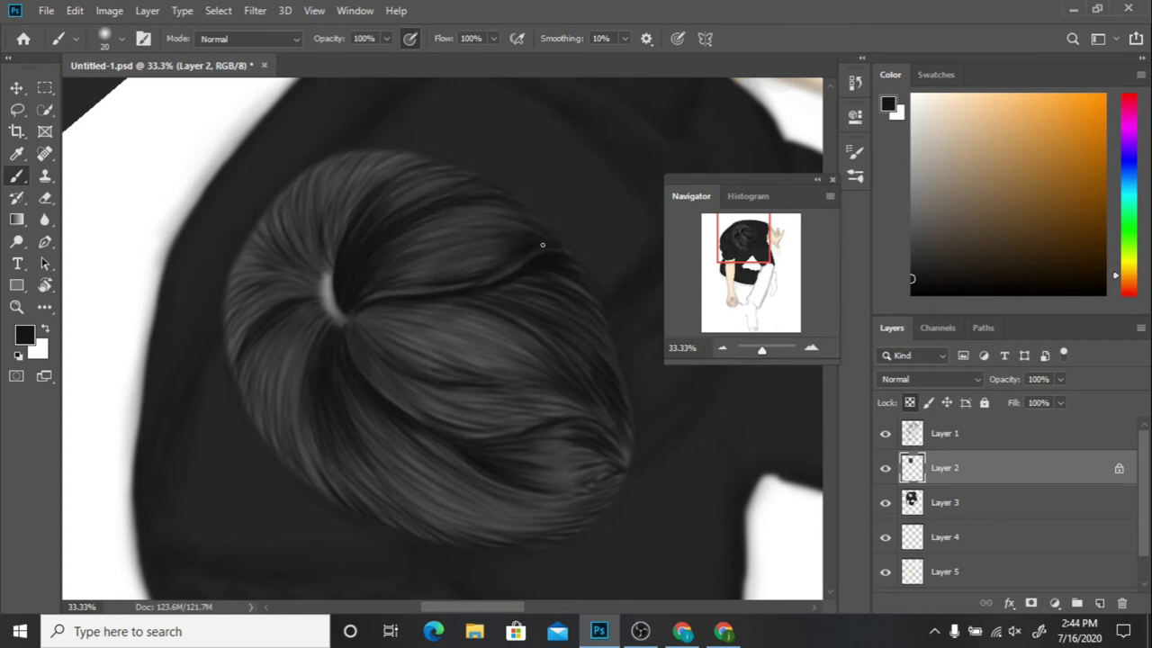
pyautogui.moveTo(322, 197); pyautogui.dragTo(327, 267)
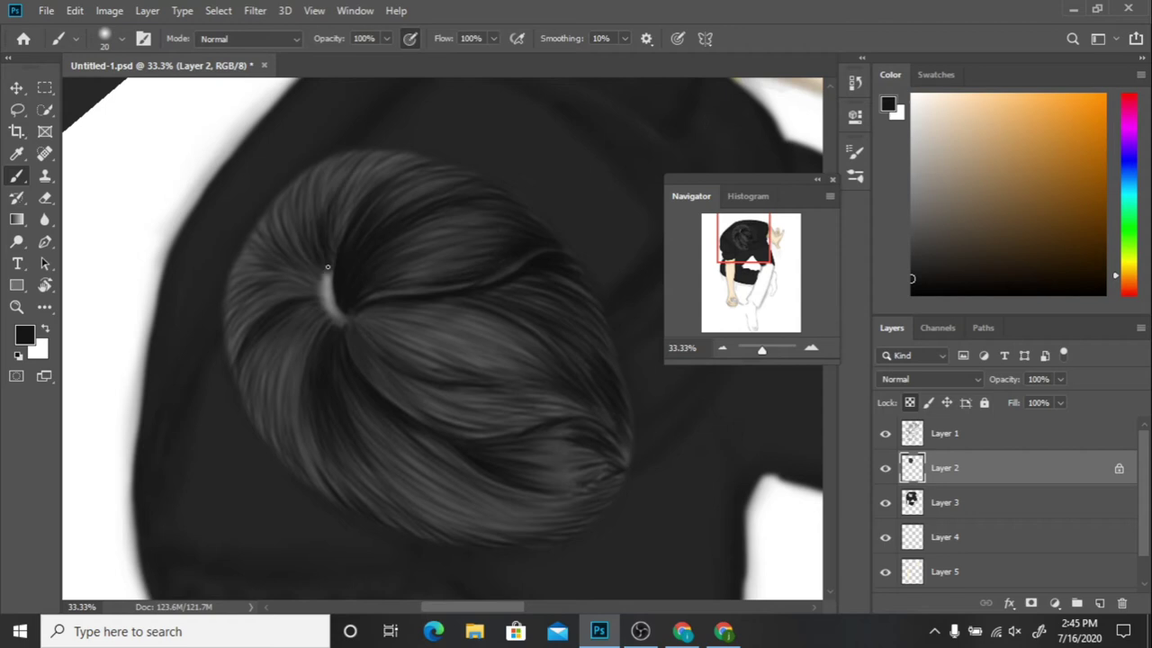
pyautogui.moveTo(324, 160); pyautogui.dragTo(286, 213)
pyautogui.moveTo(415, 154)
pyautogui.mouseDown()
pyautogui.moveTo(326, 191)
pyautogui.moveTo(313, 216)
pyautogui.moveTo(341, 195)
pyautogui.moveTo(294, 470)
pyautogui.mouseUp()
# Step: Add thin dark strands right of the whorl and near the crown while rotating the view
pyautogui.press('r')
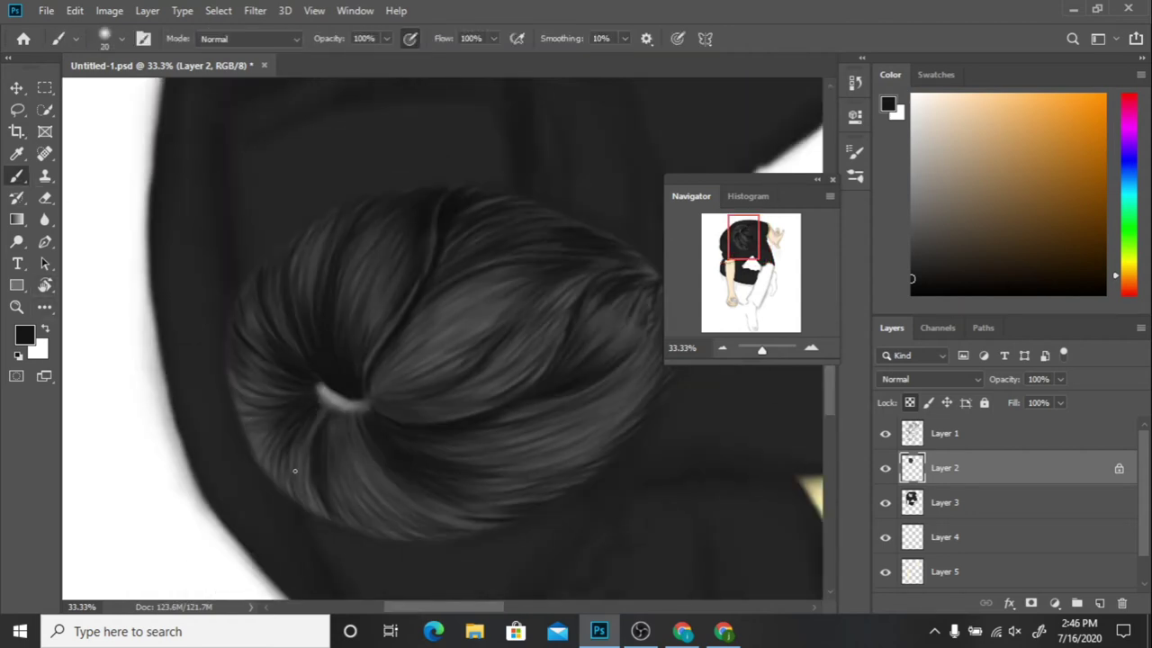
pyautogui.moveTo(366, 399)
pyautogui.mouseDown()
pyautogui.moveTo(440, 353)
pyautogui.moveTo(463, 369)
pyautogui.mouseUp()
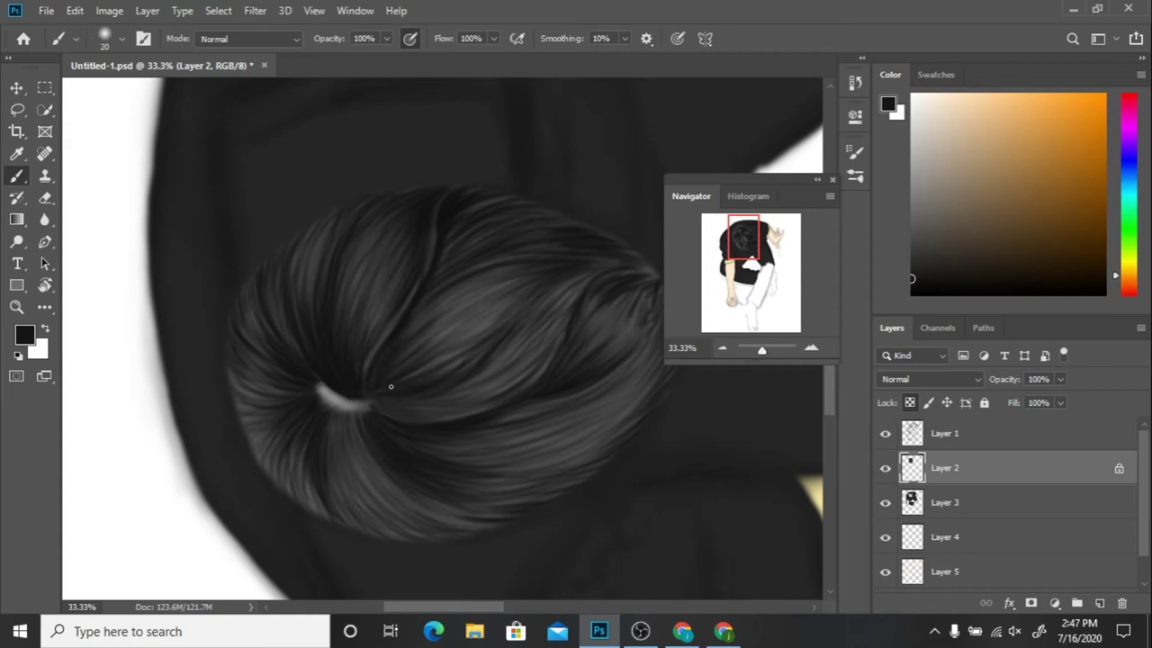
pyautogui.moveTo(543, 312); pyautogui.dragTo(321, 304)
pyautogui.moveTo(297, 221)
pyautogui.mouseDown()
pyautogui.moveTo(243, 288)
pyautogui.moveTo(245, 351)
pyautogui.mouseUp()
pyautogui.moveTo(377, 234); pyautogui.dragTo(315, 250)
# Step: Paint small dark strands along the top-right and right side of the hair
pyautogui.moveTo(315, 379); pyautogui.dragTo(504, 366)
pyautogui.moveTo(517, 115)
pyautogui.mouseDown()
pyautogui.moveTo(549, 184)
pyautogui.moveTo(530, 207)
pyautogui.mouseUp()
pyautogui.moveTo(540, 162); pyautogui.dragTo(575, 261)
pyautogui.moveTo(545, 184); pyautogui.dragTo(589, 244)
pyautogui.moveTo(585, 335); pyautogui.dragTo(630, 441)
pyautogui.moveTo(576, 490)
pyautogui.mouseDown()
pyautogui.moveTo(517, 362)
pyautogui.moveTo(407, 522)
pyautogui.mouseUp()
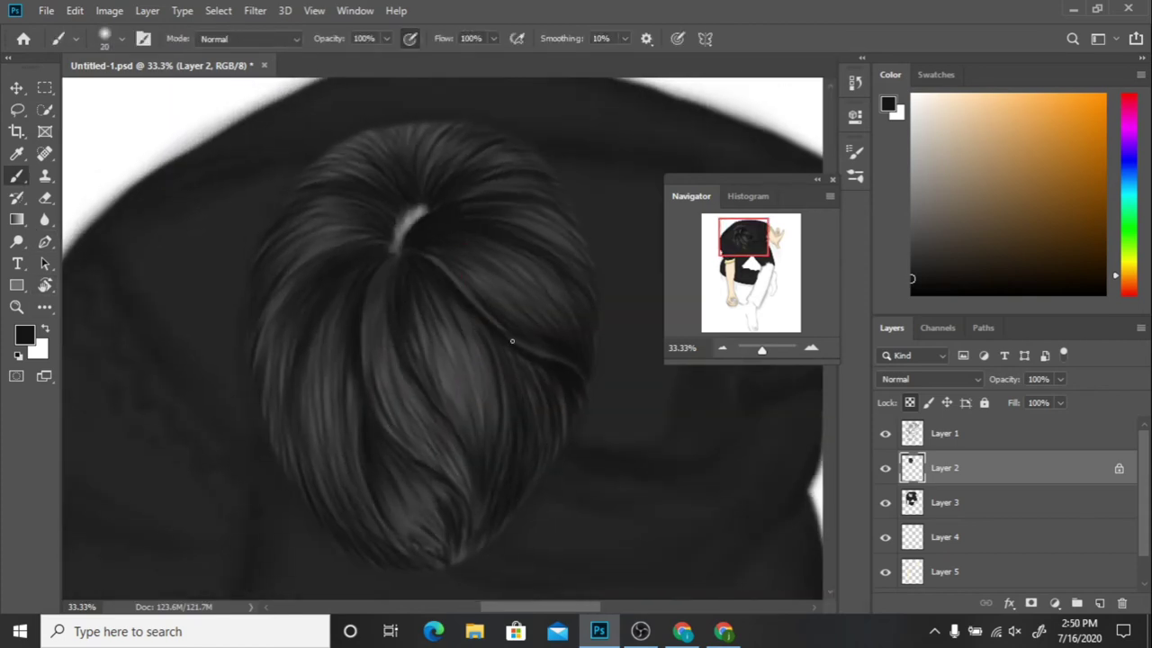
# Step: On a new layer, paint white highlight strands across the crown and its sides
pyautogui.press('x')
pyautogui.hotkey('ctrl', 'shift', 'alt', 'n')
pyautogui.moveTo(423, 252); pyautogui.dragTo(508, 333)
pyautogui.moveTo(540, 250); pyautogui.dragTo(503, 310)
pyautogui.moveTo(530, 270); pyautogui.dragTo(504, 320)
pyautogui.moveTo(409, 260); pyautogui.dragTo(468, 409)
pyautogui.moveTo(464, 329); pyautogui.dragTo(490, 409)
pyautogui.moveTo(432, 212); pyautogui.dragTo(540, 193)
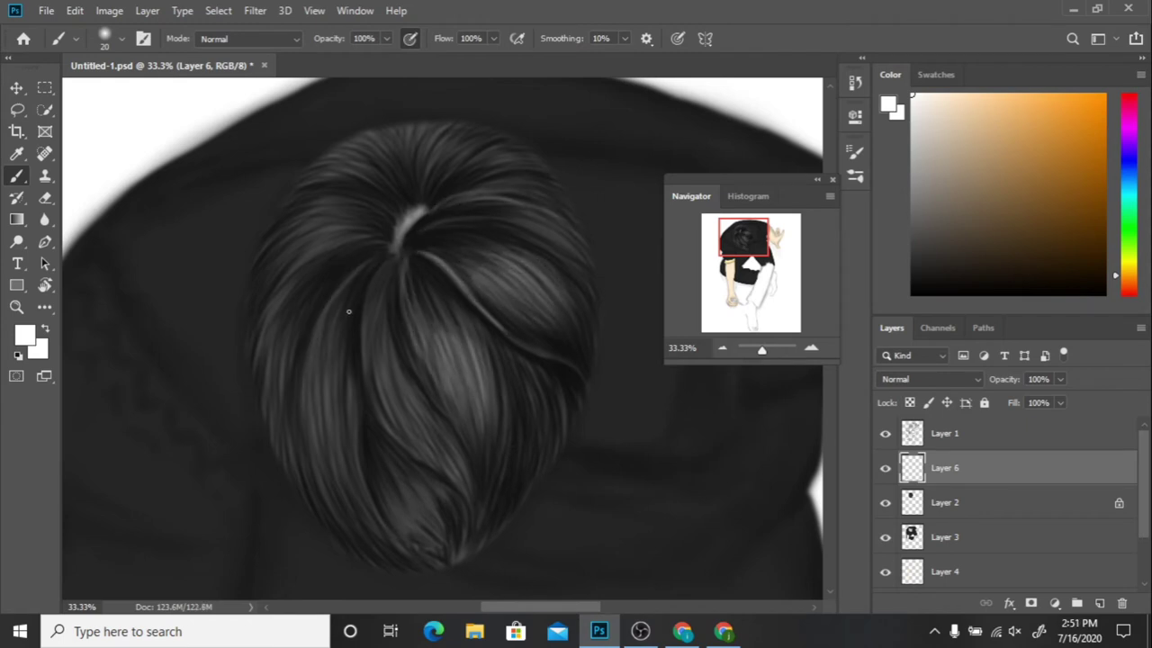
# Step: Add more light strands through the centre, right side and lower hair
pyautogui.moveTo(310, 256); pyautogui.dragTo(346, 423)
pyautogui.moveTo(454, 333)
pyautogui.mouseDown()
pyautogui.moveTo(439, 398)
pyautogui.moveTo(482, 409)
pyautogui.mouseUp()
pyautogui.moveTo(430, 128)
pyautogui.mouseDown()
pyautogui.moveTo(486, 168)
pyautogui.moveTo(392, 178)
pyautogui.moveTo(526, 151)
pyautogui.mouseUp()
pyautogui.moveTo(414, 263); pyautogui.dragTo(382, 416)
pyautogui.moveTo(405, 353); pyautogui.dragTo(450, 454)
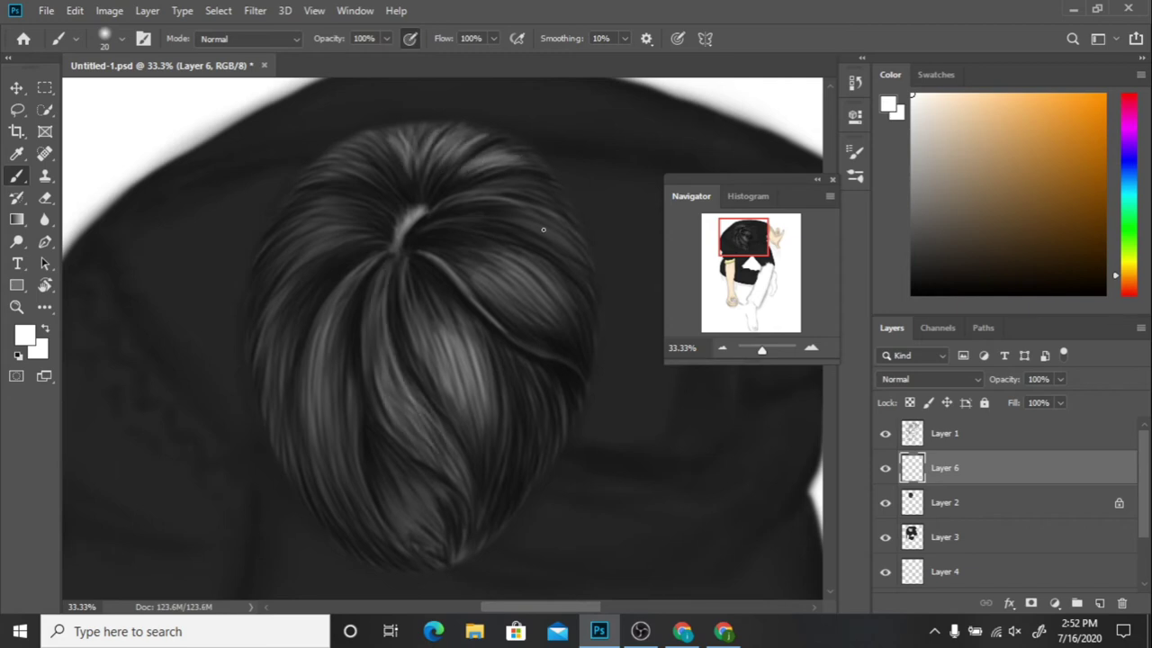
pyautogui.moveTo(486, 234); pyautogui.dragTo(560, 184)
pyautogui.moveTo(477, 297); pyautogui.dragTo(527, 314)
pyautogui.moveTo(531, 378); pyautogui.dragTo(514, 482)
pyautogui.moveTo(515, 416); pyautogui.dragTo(513, 468)
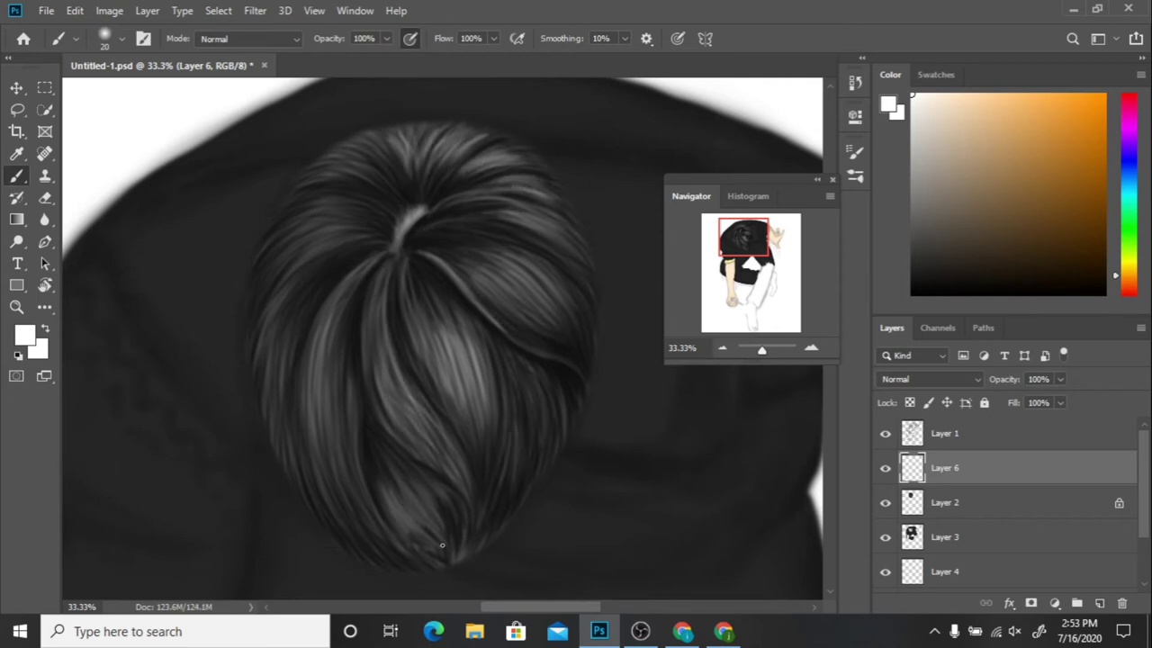
pyautogui.moveTo(396, 468); pyautogui.dragTo(423, 539)
pyautogui.moveTo(432, 463); pyautogui.dragTo(446, 544)
# Step: Paint light strands along the hair's top-left and left side down to the lower centre
pyautogui.moveTo(315, 230); pyautogui.dragTo(263, 292)
pyautogui.moveTo(373, 166); pyautogui.dragTo(315, 180)
pyautogui.moveTo(387, 149); pyautogui.dragTo(310, 180)
pyautogui.moveTo(355, 197); pyautogui.dragTo(293, 221)
pyautogui.moveTo(377, 239)
pyautogui.mouseDown()
pyautogui.moveTo(261, 283)
pyautogui.moveTo(275, 469)
pyautogui.mouseUp()
pyautogui.moveTo(262, 295); pyautogui.dragTo(248, 369)
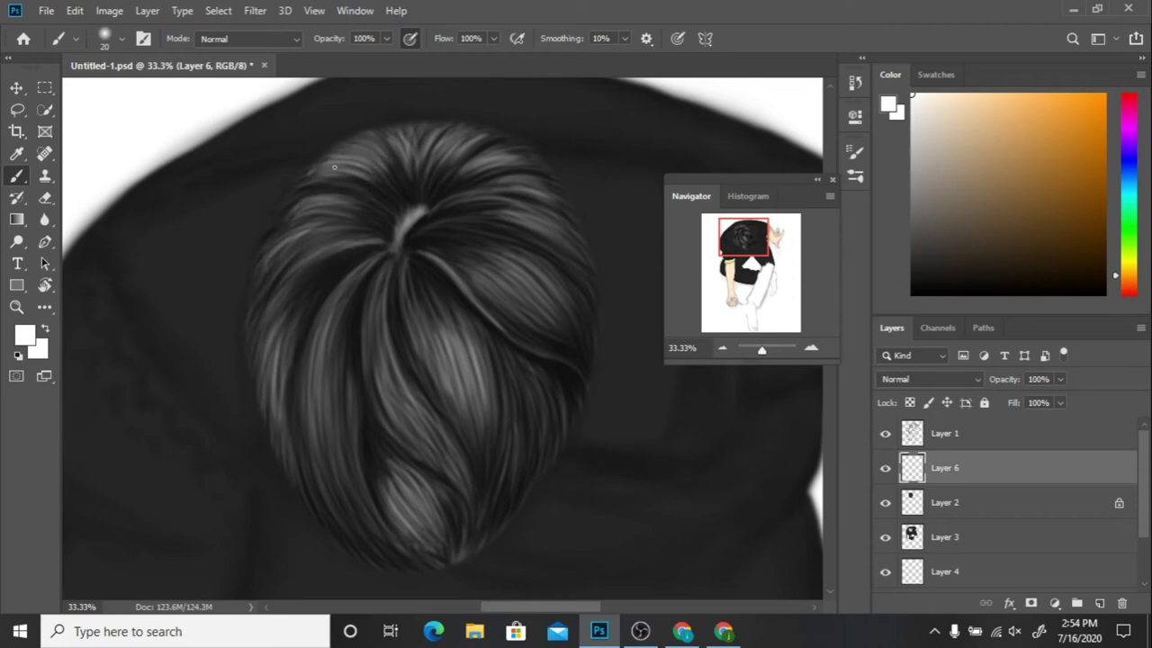
pyautogui.moveTo(410, 396); pyautogui.dragTo(324, 531)
pyautogui.moveTo(378, 554); pyautogui.dragTo(287, 414)
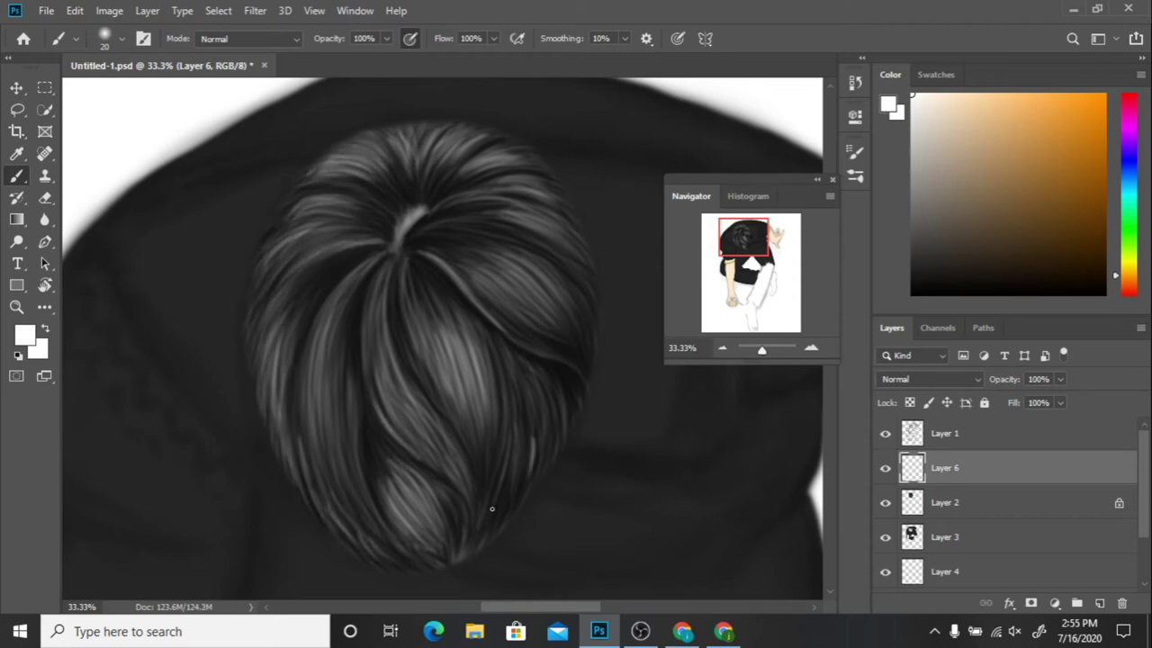
# Step: Switch to black and add a few dark strands in the hair's left-centre and centre-right
pyautogui.press('d')
pyautogui.moveTo(329, 412); pyautogui.dragTo(329, 340)
pyautogui.moveTo(389, 336); pyautogui.dragTo(383, 284)
pyautogui.moveTo(473, 388); pyautogui.dragTo(442, 309)
pyautogui.moveTo(486, 405); pyautogui.dragTo(463, 328)
pyautogui.moveTo(761, 349); pyautogui.dragTo(759, 349)
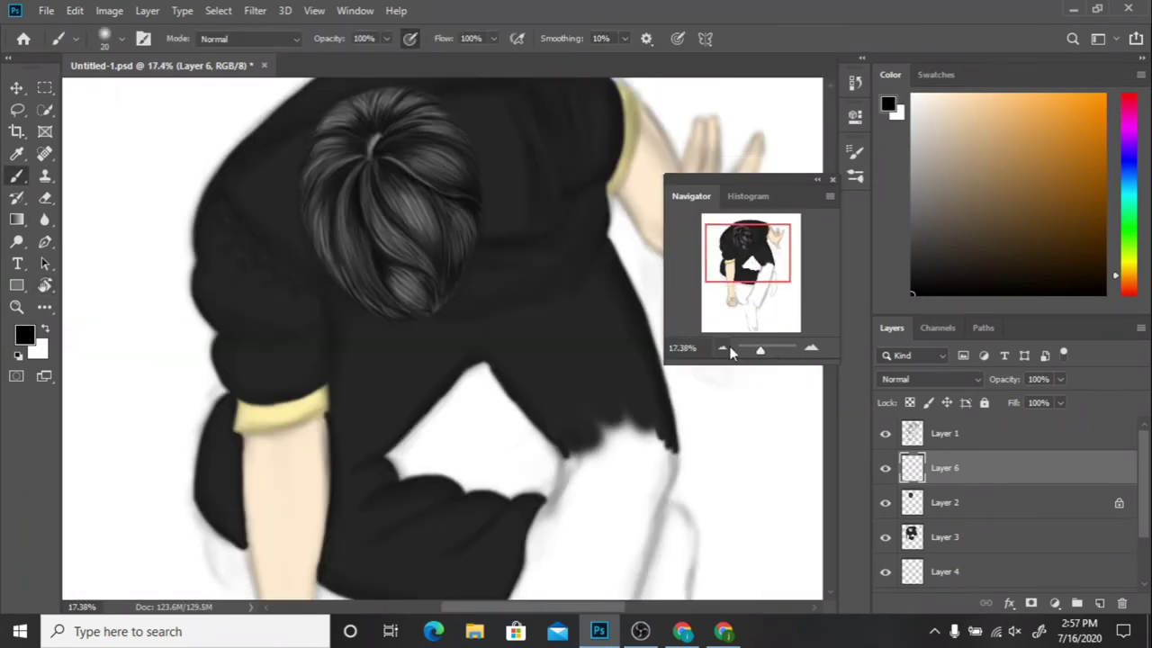
# Step: Reset the colour to black and return to the hair layer with a smaller brush
pyautogui.hotkey('alt', '[')
pyautogui.keyDown('alt'); pyautogui.click(472, 220); pyautogui.keyUp('alt')
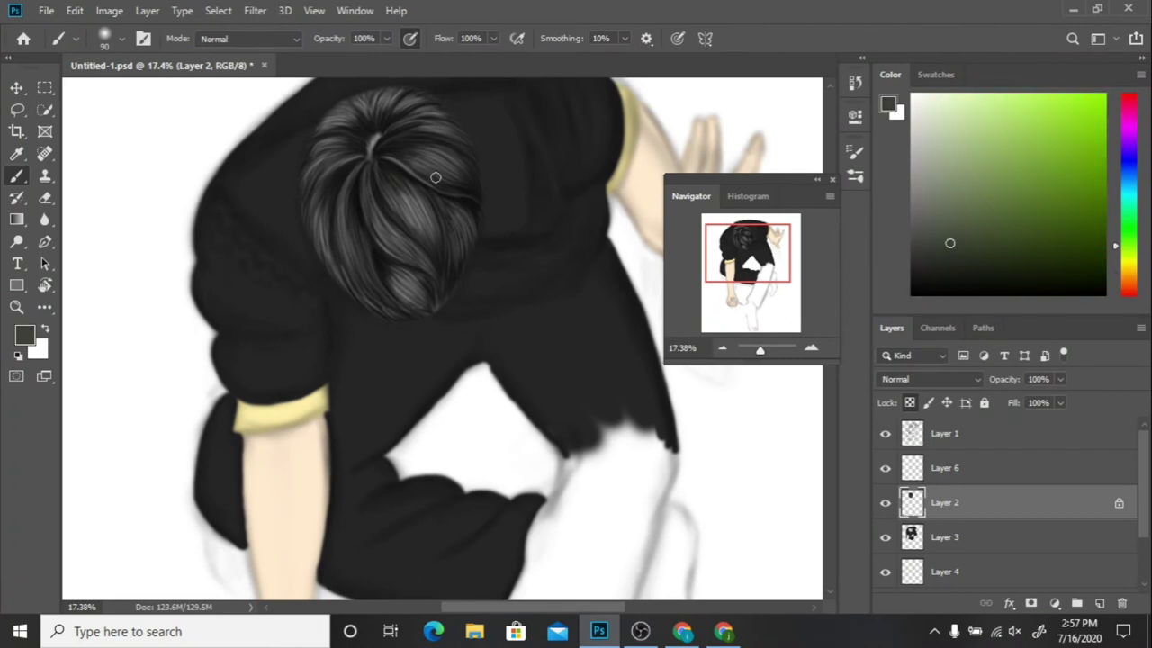
pyautogui.keyDown('alt'); pyautogui.scroll(1, 437, 175); pyautogui.keyUp('alt')
pyautogui.press('d')
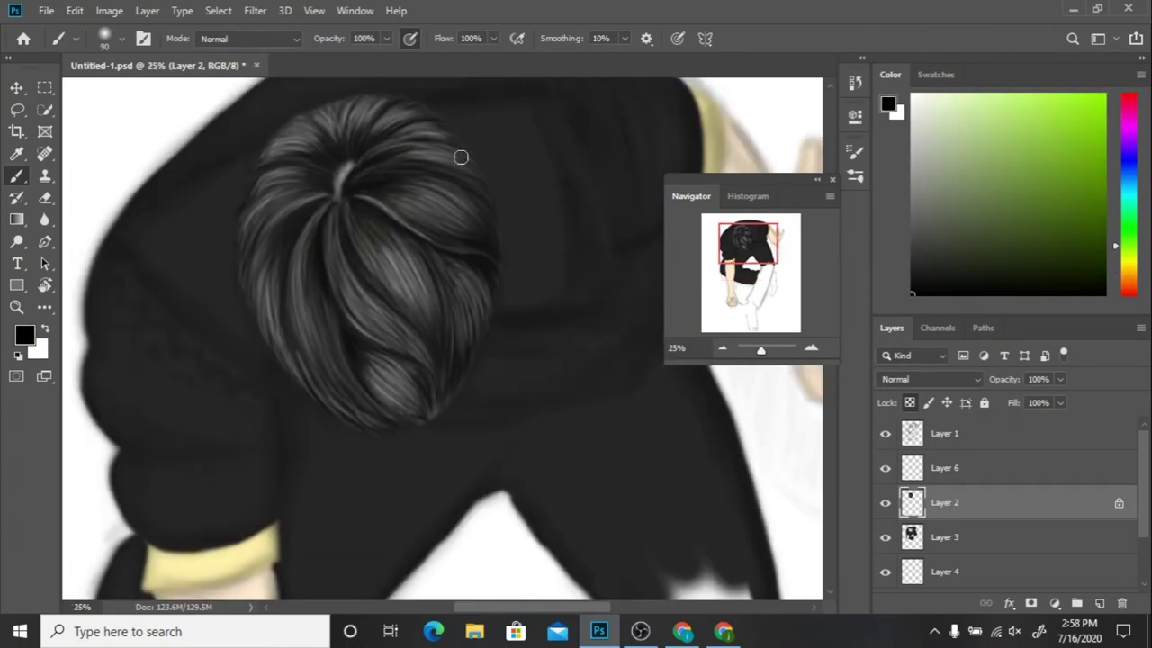
pyautogui.moveTo(481, 321); pyautogui.dragTo(714, 303)
pyautogui.hotkey('alt', ']')
pyautogui.press('[')
pyautogui.press('[')
pyautogui.press('[')
# Step: Paint dark strands through the hair's left-centre and upper areas
pyautogui.moveTo(389, 295); pyautogui.dragTo(407, 304)
pyautogui.moveTo(360, 143); pyautogui.dragTo(418, 205)
pyautogui.moveTo(378, 162); pyautogui.dragTo(424, 219)
pyautogui.moveTo(368, 151); pyautogui.dragTo(327, 243)
pyautogui.moveTo(306, 160); pyautogui.dragTo(331, 249)
pyautogui.moveTo(457, 192); pyautogui.dragTo(480, 233)
pyautogui.moveTo(383, 283); pyautogui.dragTo(412, 314)
# Step: Shrink the brush slightly and sample dark and lighter greys from the hair
pyautogui.press('[')
pyautogui.keyDown('alt'); pyautogui.click(388, 332); pyautogui.keyUp('alt')
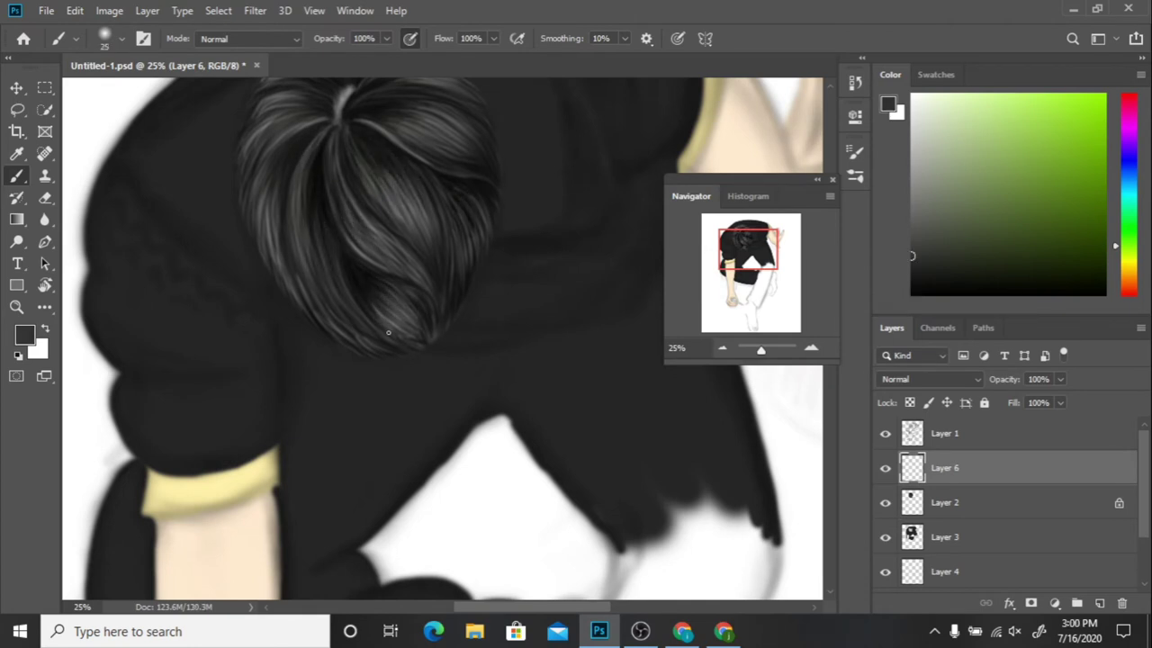
pyautogui.scroll(-1, 356, 191)
pyautogui.scroll(2, 357, 191)
pyautogui.keyDown('alt'); pyautogui.click(347, 265); pyautogui.keyUp('alt')
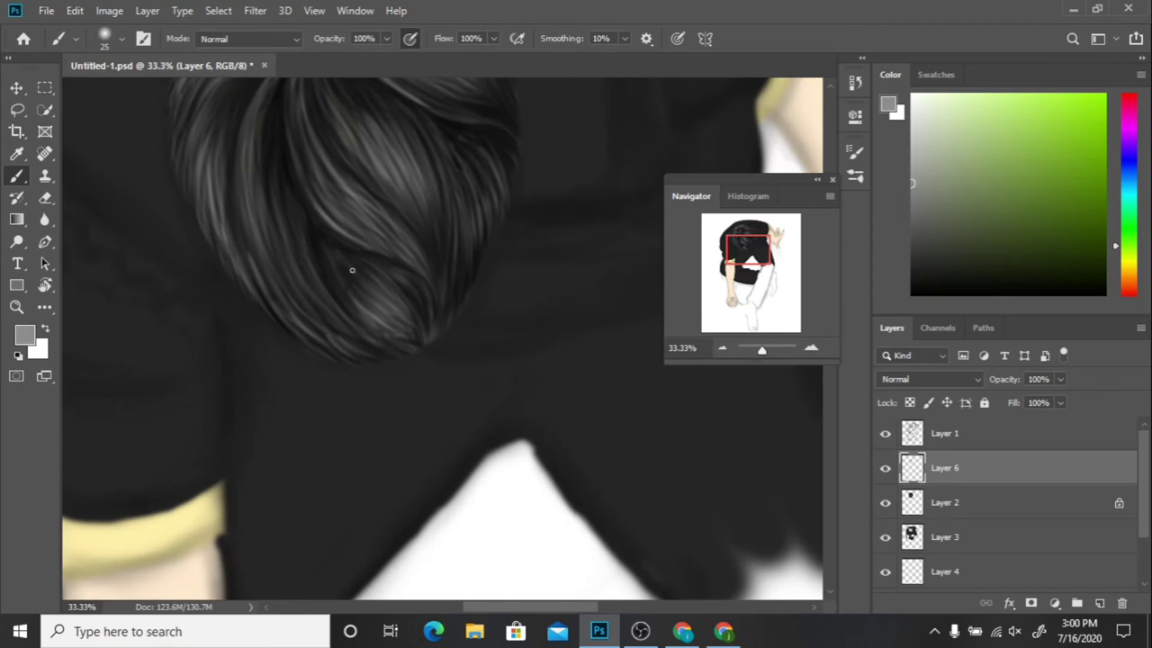
pyautogui.scroll(5, 333, 364)
pyautogui.scroll(-1, 333, 364)
pyautogui.scroll(2, 442, 344)
pyautogui.scroll(-3, 442, 345)
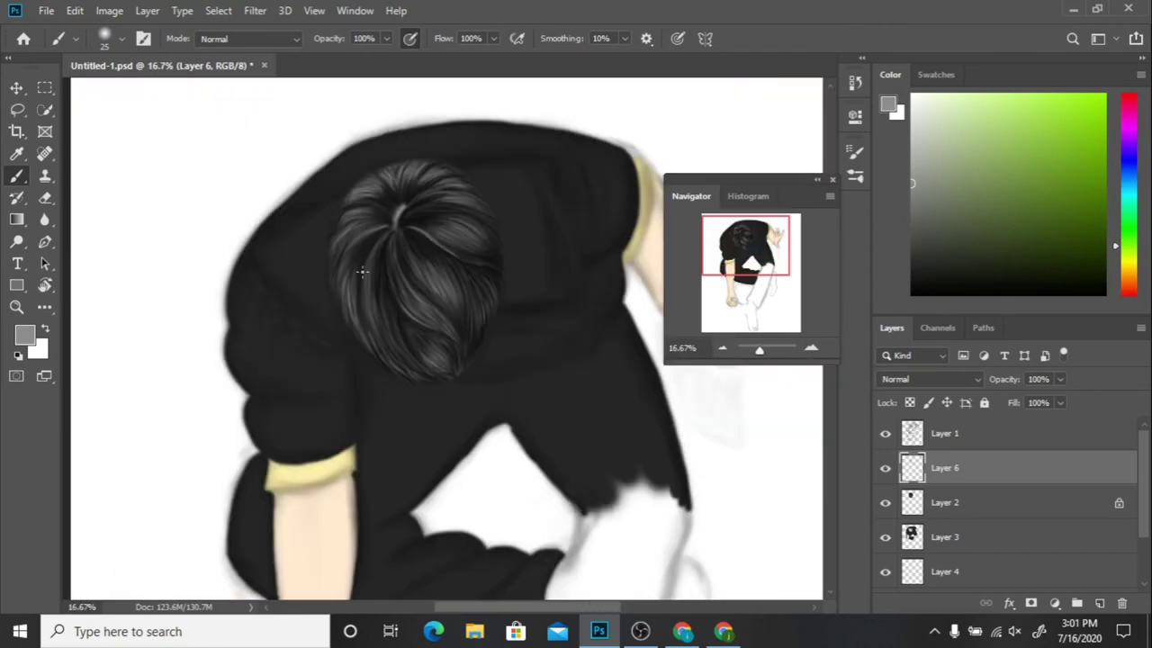
pyautogui.scroll(1, 503, 254)
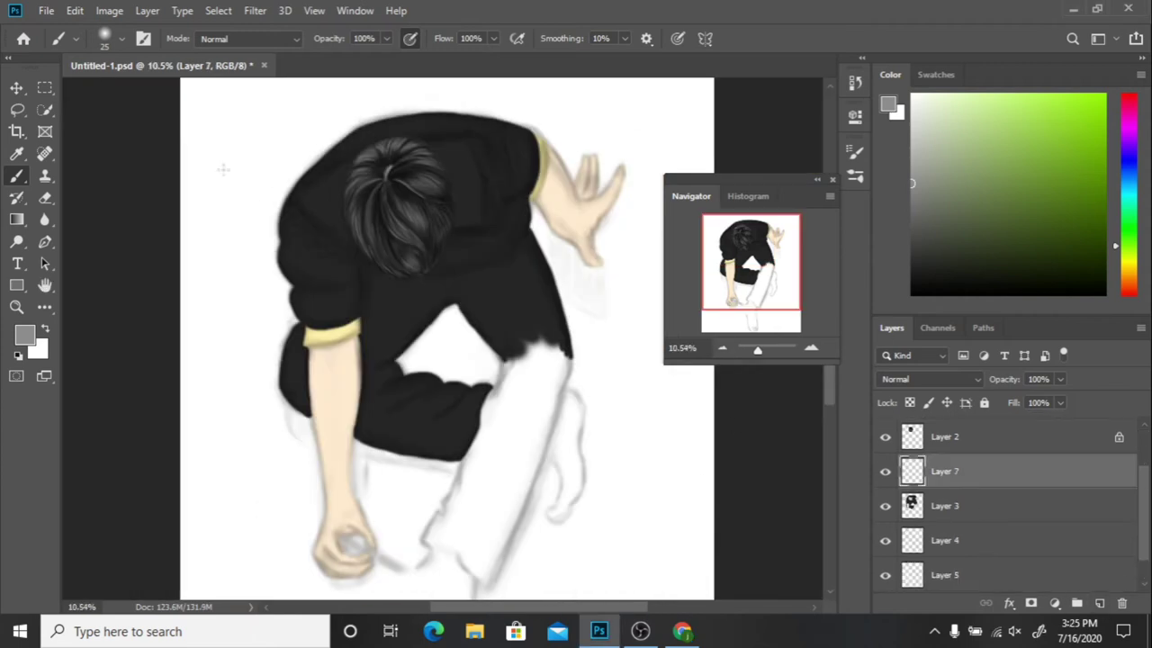
# Step: With white and a larger brush, paint over the left shoulder area and its notch
pyautogui.click(912, 108)
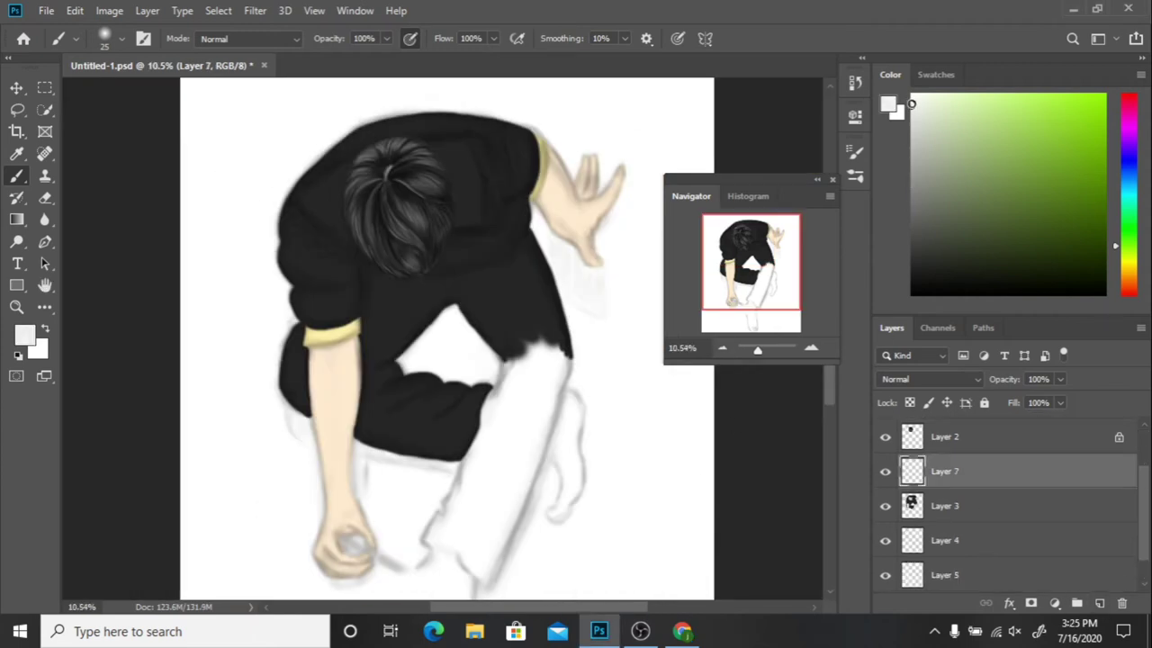
pyautogui.scroll(3, 405, 225)
pyautogui.click(854, 176)
pyautogui.click(604, 399)
pyautogui.moveTo(346, 189)
pyautogui.mouseDown()
pyautogui.moveTo(279, 350)
pyautogui.moveTo(232, 282)
pyautogui.moveTo(275, 295)
pyautogui.moveTo(261, 252)
pyautogui.moveTo(284, 270)
pyautogui.mouseUp()
pyautogui.scroll(2, 1148, 459)
pyautogui.moveTo(281, 229)
pyautogui.mouseDown()
pyautogui.moveTo(286, 270)
pyautogui.moveTo(351, 387)
pyautogui.moveTo(198, 468)
pyautogui.mouseUp()
# Step: Fill the shoulder area right of the hair with white and add a new empty layer
pyautogui.moveTo(99, 324); pyautogui.dragTo(216, 254)
pyautogui.moveTo(351, 220)
pyautogui.mouseDown()
pyautogui.moveTo(450, 226)
pyautogui.moveTo(493, 347)
pyautogui.mouseUp()
pyautogui.moveTo(438, 416)
pyautogui.mouseDown()
pyautogui.moveTo(495, 324)
pyautogui.moveTo(432, 260)
pyautogui.mouseUp()
pyautogui.hotkey('ctrl', 'shift', 'alt', 'n')
pyautogui.hotkey('ctrl', '-')
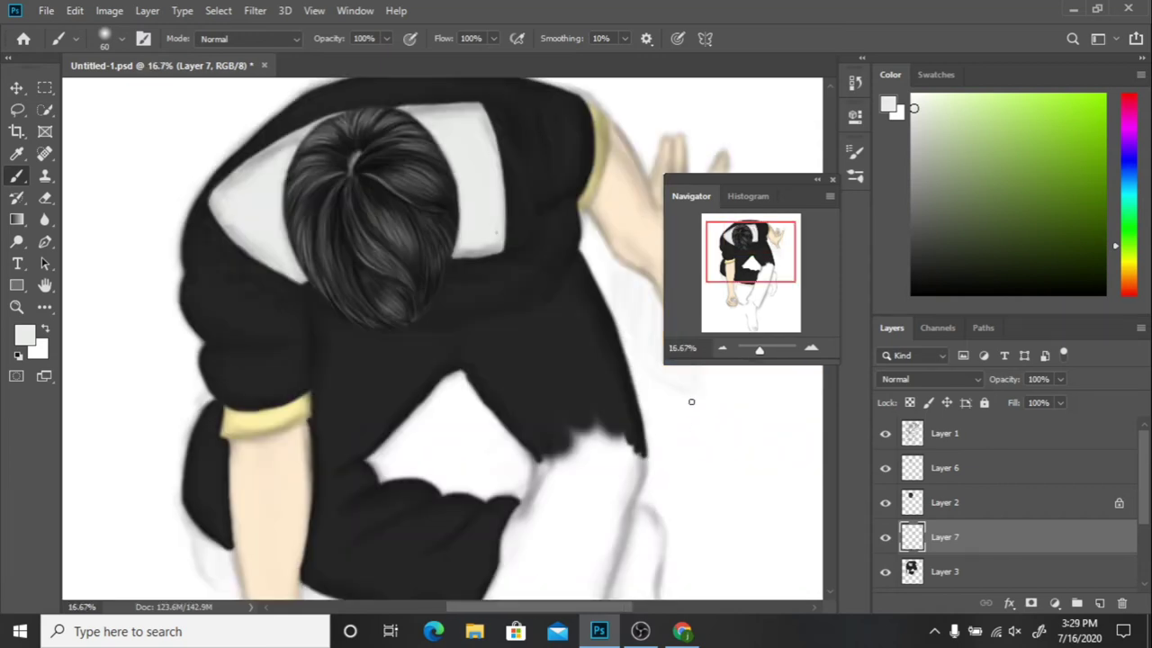
pyautogui.moveTo(551, 127); pyautogui.dragTo(578, 208)
# Step: Erase zigzag edges along the white patch's right, top and left sides
pyautogui.press('e')
pyautogui.hotkey('alt', '[')
pyautogui.hotkey('ctrl', '+')
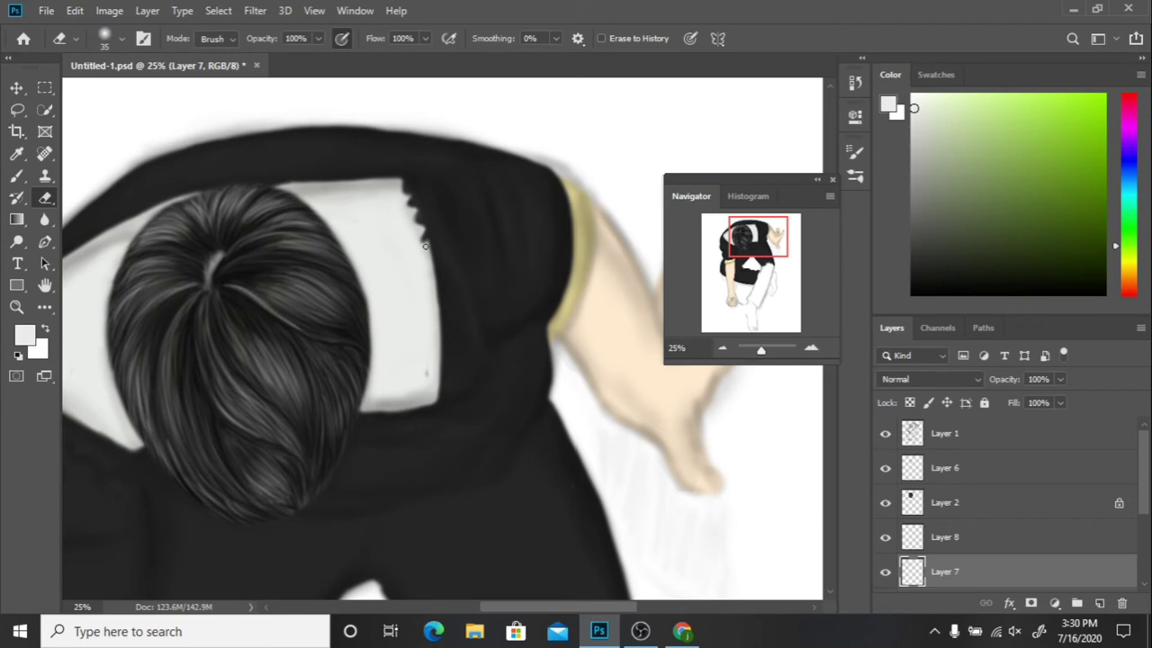
pyautogui.moveTo(442, 294); pyautogui.dragTo(435, 394)
pyautogui.moveTo(293, 183); pyautogui.dragTo(400, 161)
pyautogui.moveTo(474, 159); pyautogui.dragTo(403, 160)
pyautogui.moveTo(256, 190); pyautogui.dragTo(121, 275)
pyautogui.scroll(1, 122, 275)
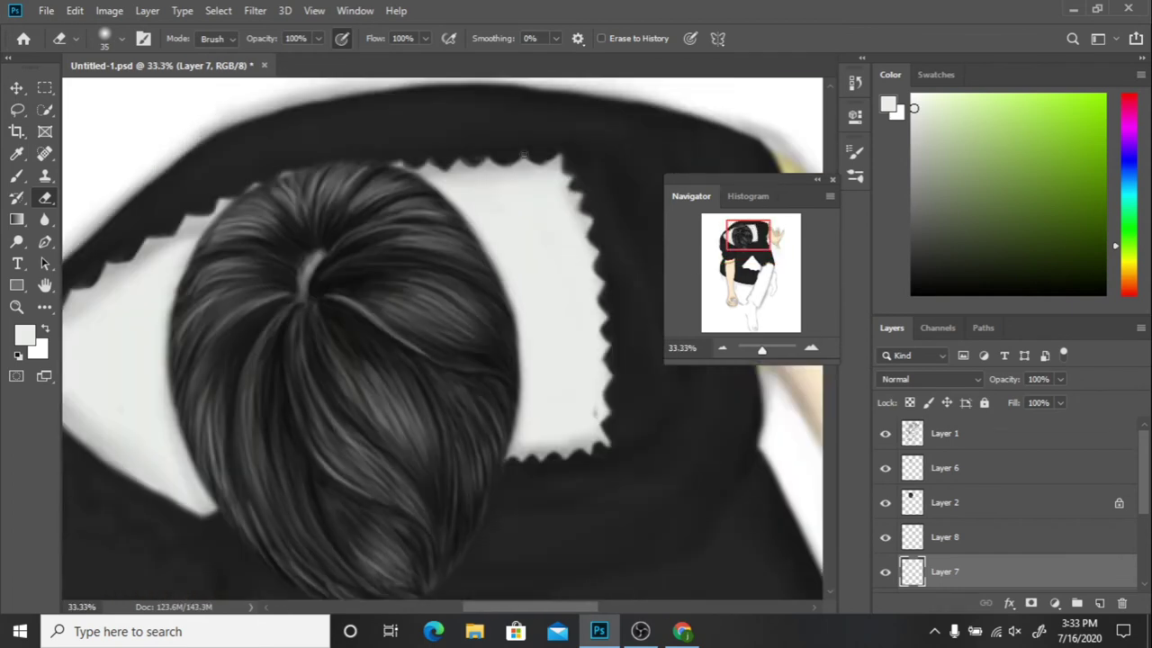
pyautogui.scroll(-1, 524, 153)
pyautogui.scroll(2, 523, 153)
pyautogui.scroll(-2, 630, 270)
pyautogui.press('b')
pyautogui.hotkey('alt', ']')
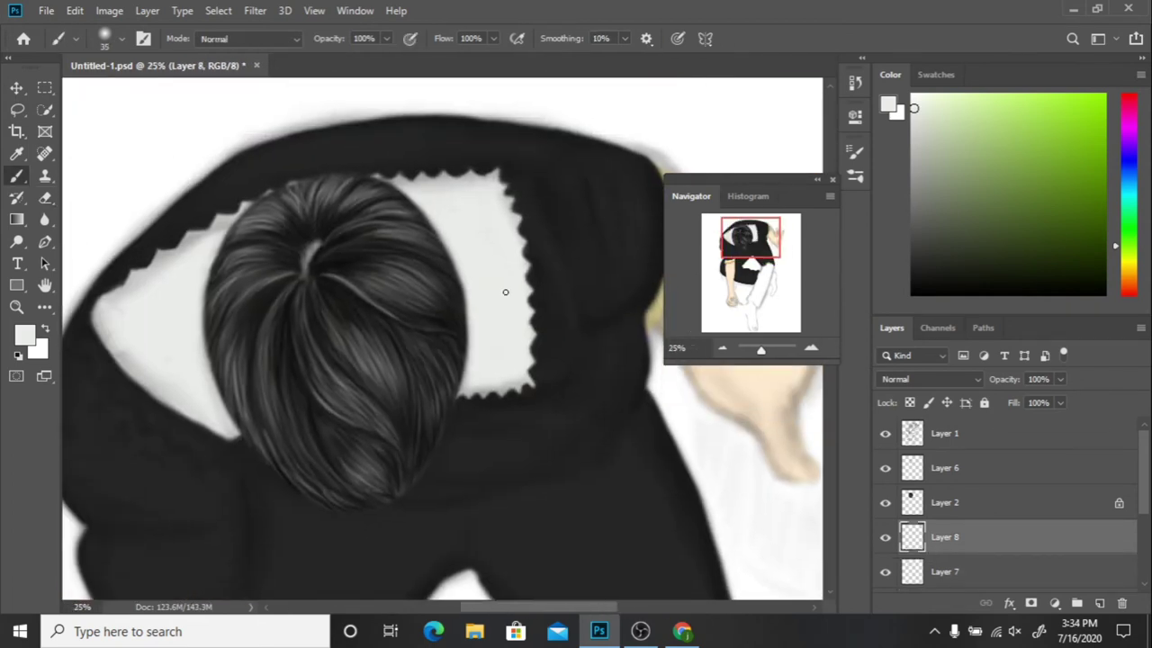
# Step: Trace a white zigzag line along the patch's top edge and up its jagged side
pyautogui.scroll(1, 477, 351)
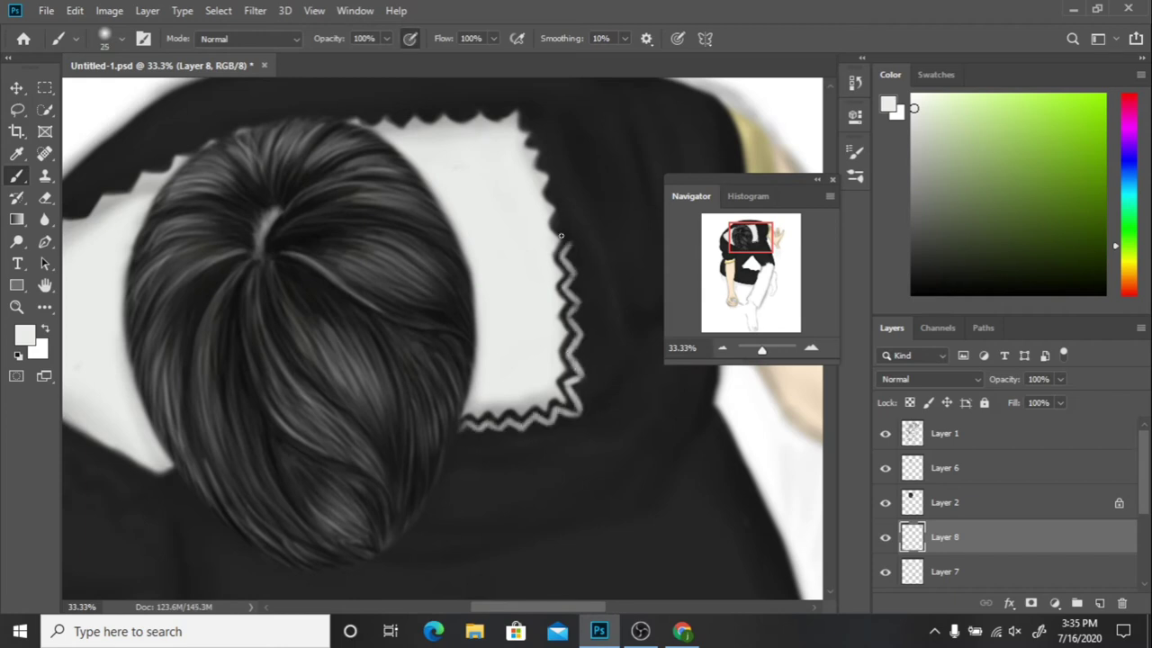
pyautogui.moveTo(546, 144); pyautogui.dragTo(503, 186)
pyautogui.moveTo(482, 148); pyautogui.dragTo(316, 162)
pyautogui.scroll(-1, 498, 182)
pyautogui.scroll(1, 498, 181)
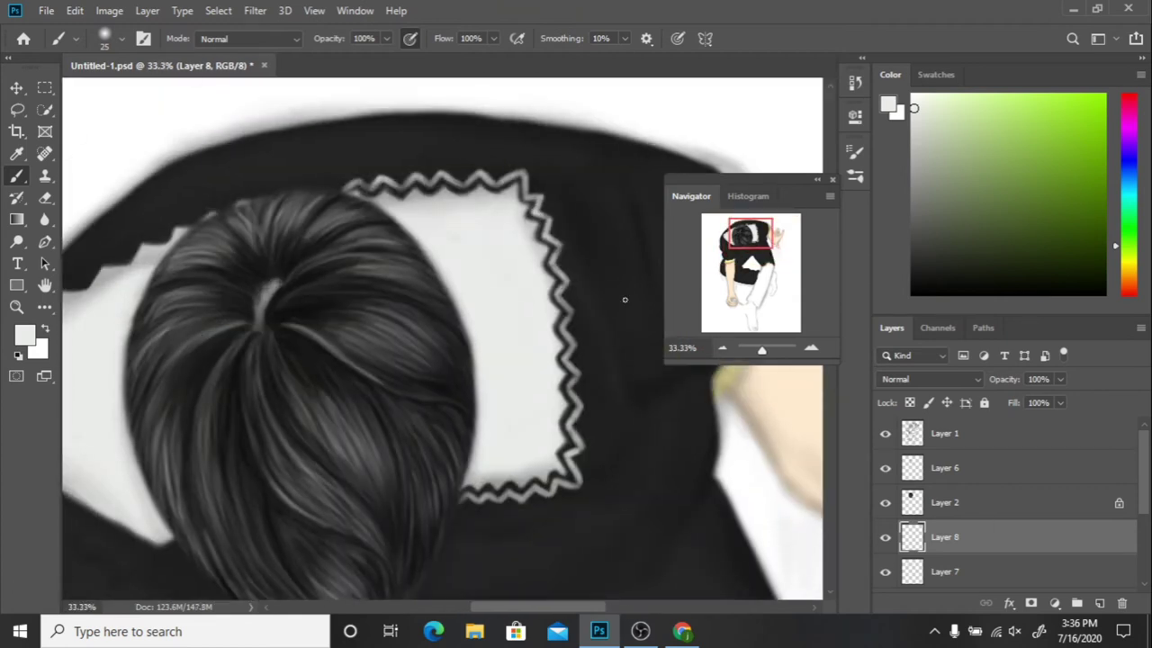
pyautogui.hscroll(-3, 624, 300)
pyautogui.moveTo(239, 323); pyautogui.dragTo(287, 269)
pyautogui.moveTo(363, 223); pyautogui.dragTo(462, 184)
# Step: Carry the white zigzag to the hair top and up the right edge, then dab white on the shirt
pyautogui.scroll(-1, 462, 184)
pyautogui.scroll(1, 414, 324)
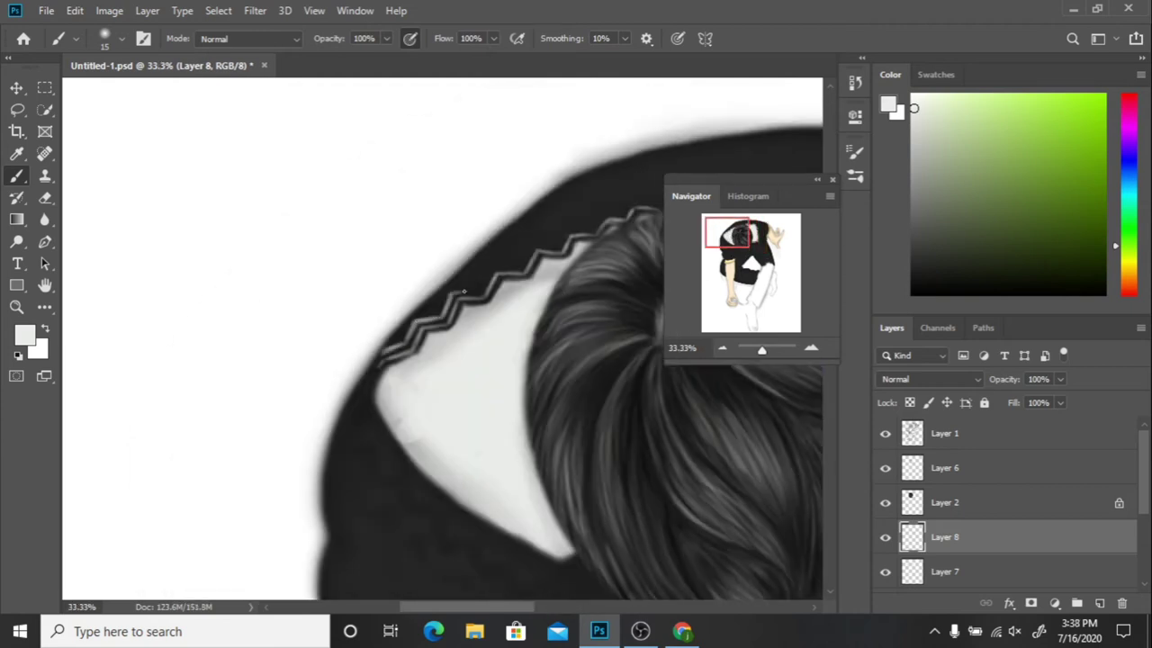
pyautogui.moveTo(531, 245); pyautogui.dragTo(648, 212)
pyautogui.scroll(-1, 648, 211)
pyautogui.scroll(2, 512, 342)
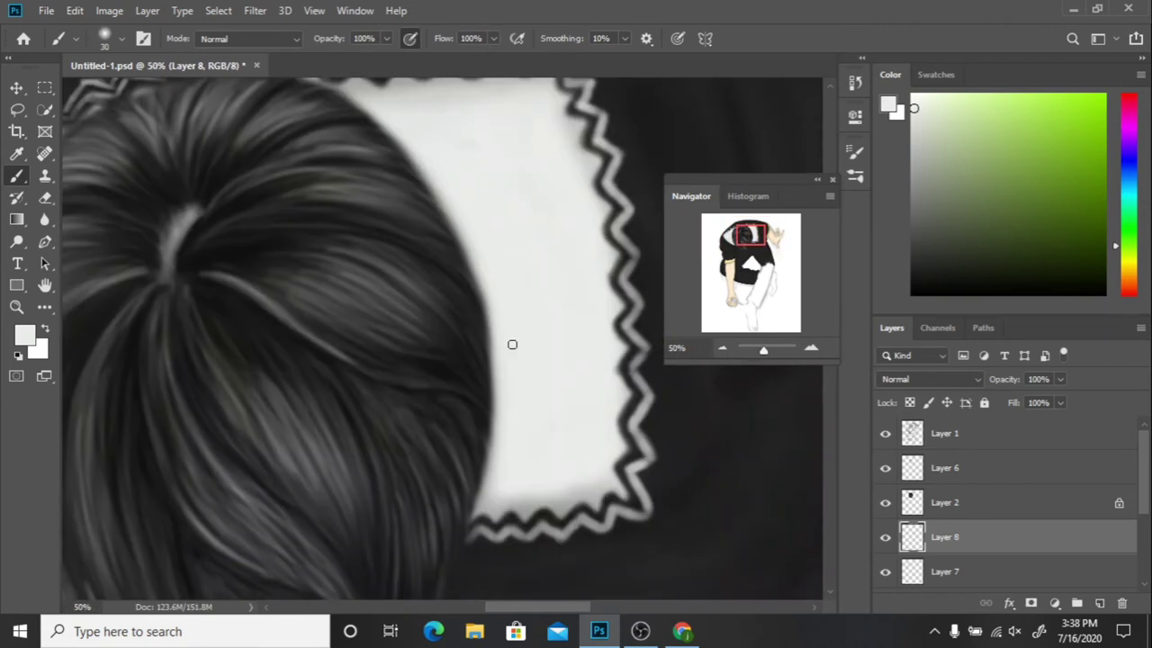
pyautogui.scroll(-1, 453, 440)
pyautogui.moveTo(506, 431)
pyautogui.mouseDown()
pyautogui.moveTo(546, 203)
pyautogui.moveTo(522, 135)
pyautogui.mouseUp()
pyautogui.scroll(2, 522, 135)
pyautogui.moveTo(280, 232); pyautogui.dragTo(541, 201)
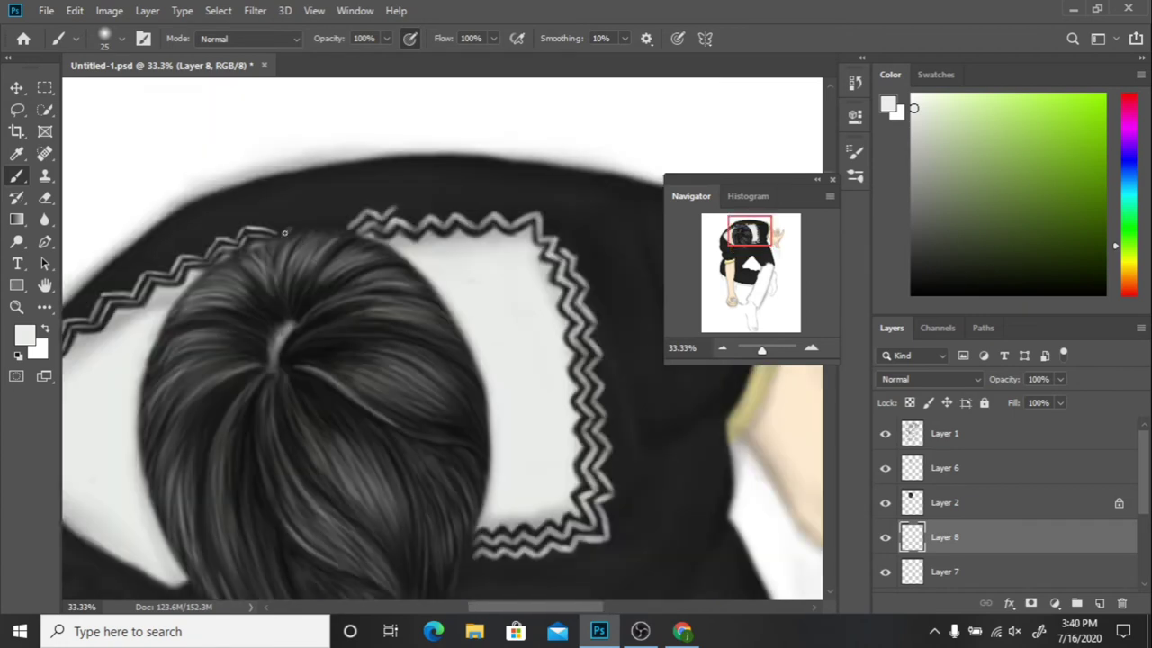
pyautogui.scroll(-2, 541, 201)
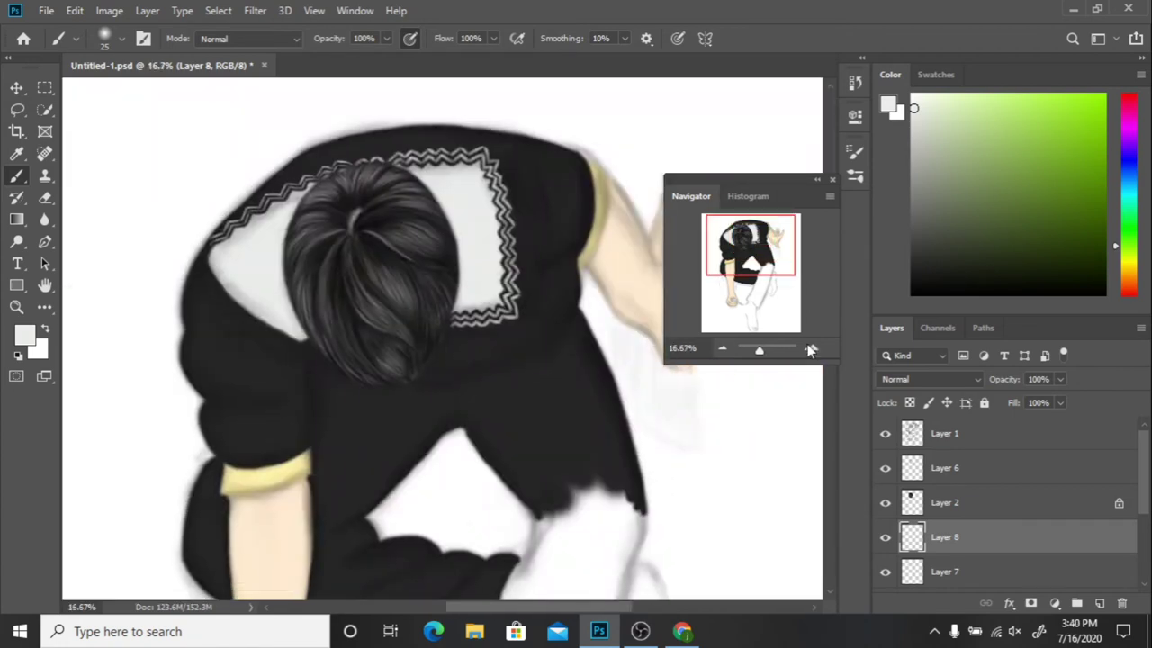
pyautogui.scroll(1, 480, 311)
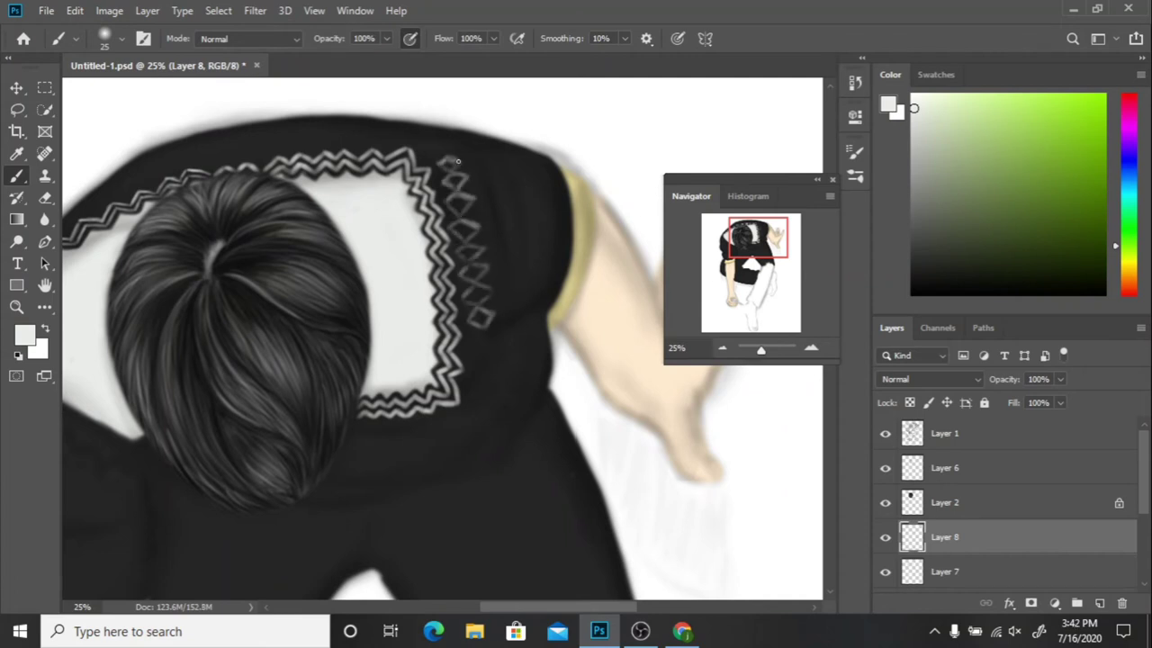
pyautogui.moveTo(476, 313); pyautogui.dragTo(438, 135)
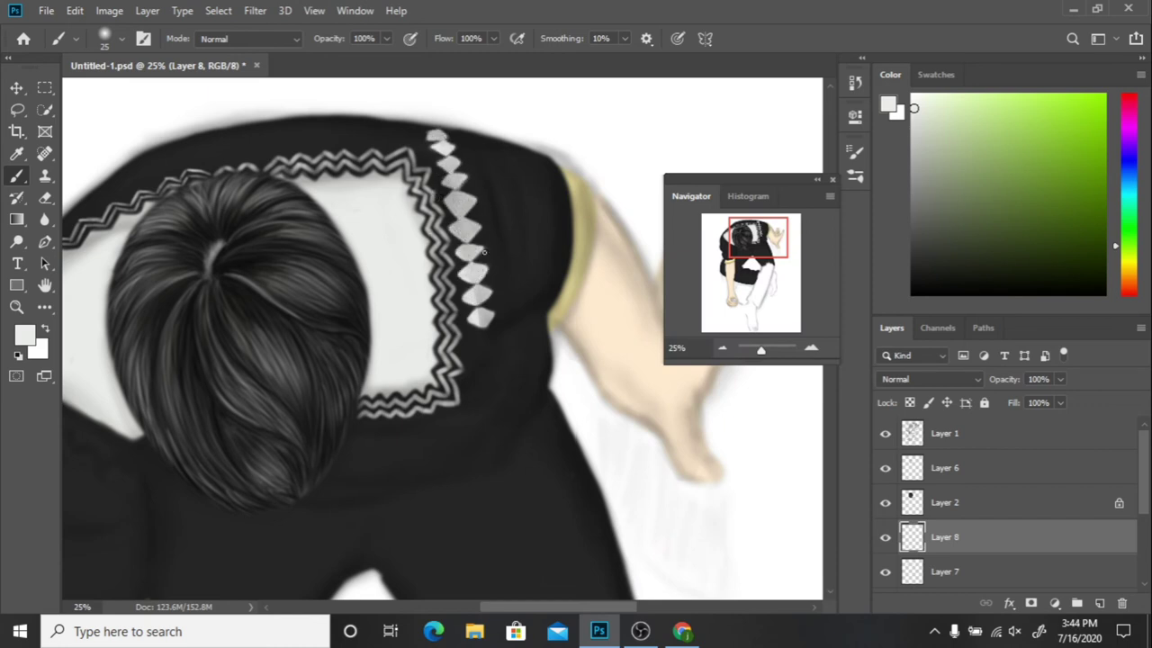
# Step: Erase through the five white diamonds to split them into a column of triangles
pyautogui.press('e')
pyautogui.moveTo(457, 297); pyautogui.dragTo(493, 297)
pyautogui.moveTo(457, 273)
pyautogui.mouseDown()
pyautogui.moveTo(489, 273)
pyautogui.moveTo(486, 252)
pyautogui.mouseUp()
pyautogui.moveTo(448, 228); pyautogui.dragTo(483, 229)
pyautogui.moveTo(443, 201); pyautogui.dragTo(478, 200)
pyautogui.moveTo(441, 180); pyautogui.dragTo(474, 176)
pyautogui.hotkey('ctrl', '+')
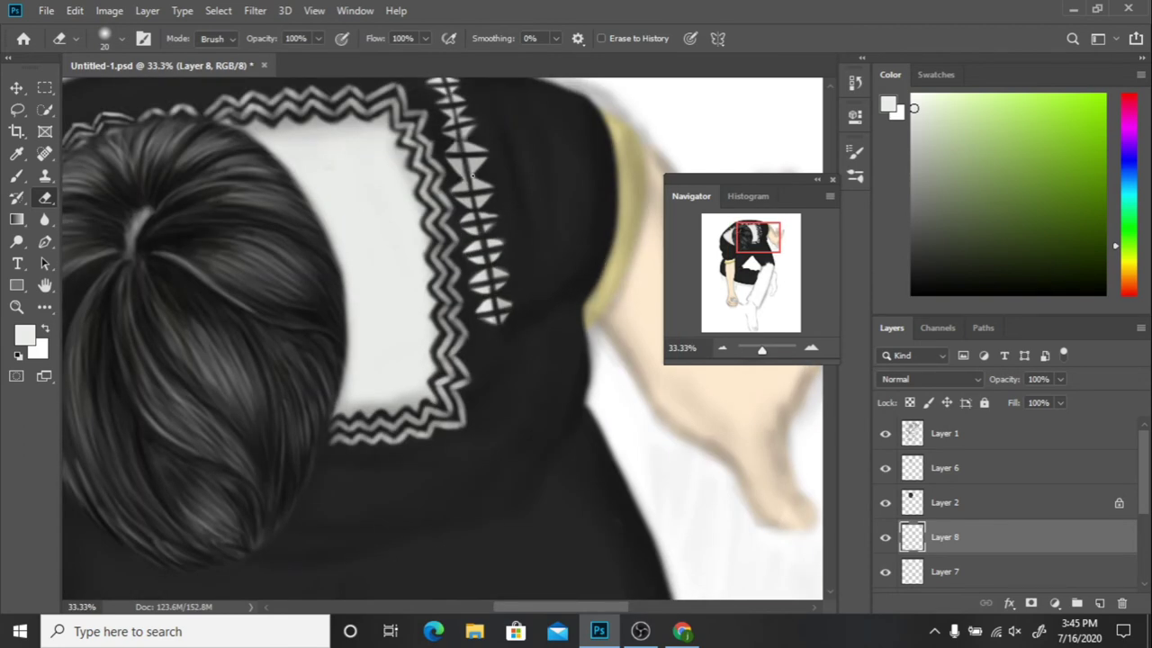
pyautogui.hotkey('ctrl', '-')
# Step: Paint white X marks beside the triangle column and a column of small white marks
pyautogui.press('b')
pyautogui.scroll(2, 500, 309)
pyautogui.moveTo(486, 245); pyautogui.dragTo(502, 277)
pyautogui.moveTo(475, 200)
pyautogui.mouseDown()
pyautogui.moveTo(491, 232)
pyautogui.moveTo(473, 234)
pyautogui.mouseUp()
pyautogui.moveTo(460, 162); pyautogui.dragTo(477, 191)
pyautogui.moveTo(477, 160); pyautogui.dragTo(459, 193)
pyautogui.moveTo(520, 324)
pyautogui.mouseDown()
pyautogui.moveTo(493, 159)
pyautogui.moveTo(509, 243)
pyautogui.mouseUp()
# Step: Add two white dots to the vertical row beneath the zigzag and review the pattern
pyautogui.press('e')
pyautogui.hotkey('ctrl', '-')
pyautogui.press('b')
pyautogui.hotkey('ctrl', '+')
pyautogui.hotkey('ctrl', '+')
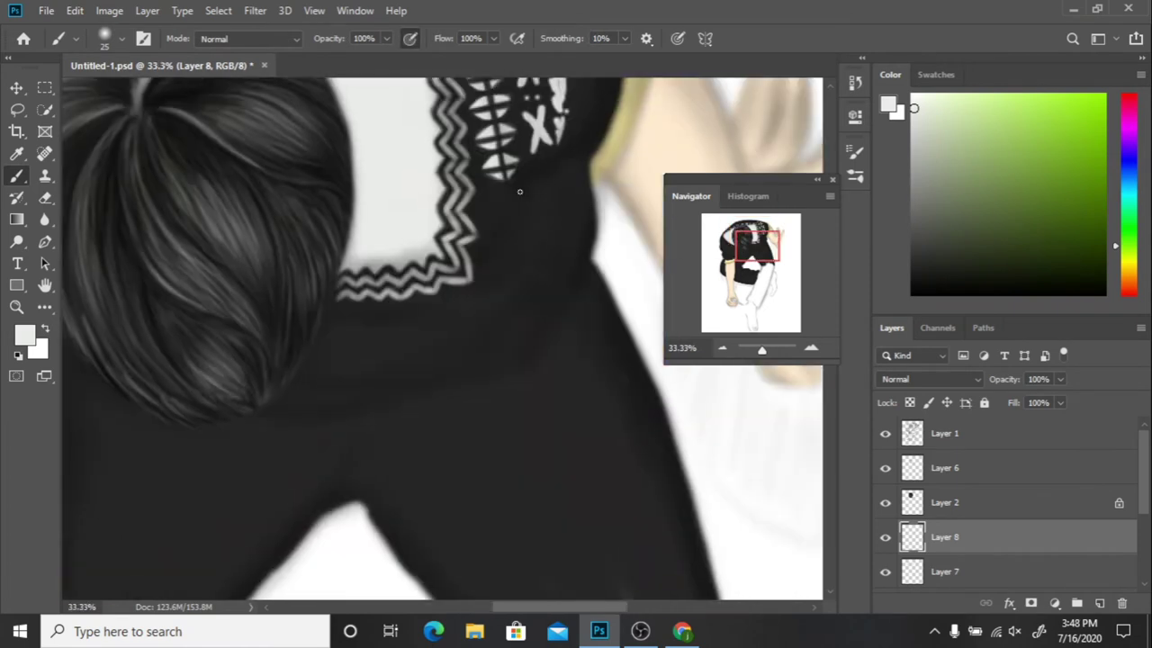
pyautogui.click(534, 254)
pyautogui.click(530, 305)
pyautogui.hotkey('ctrl', '-')
pyautogui.hotkey('ctrl', '+')
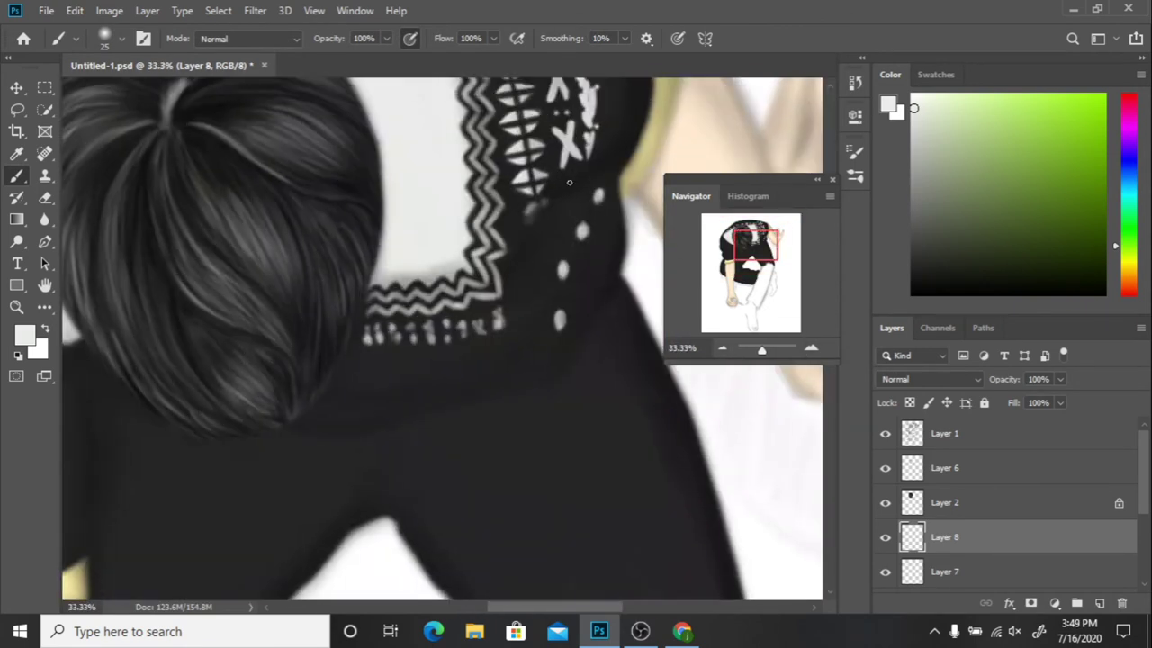
pyautogui.hotkey('ctrl', '-')
pyautogui.hotkey('ctrl', '-')
pyautogui.hotkey('ctrl', '+')
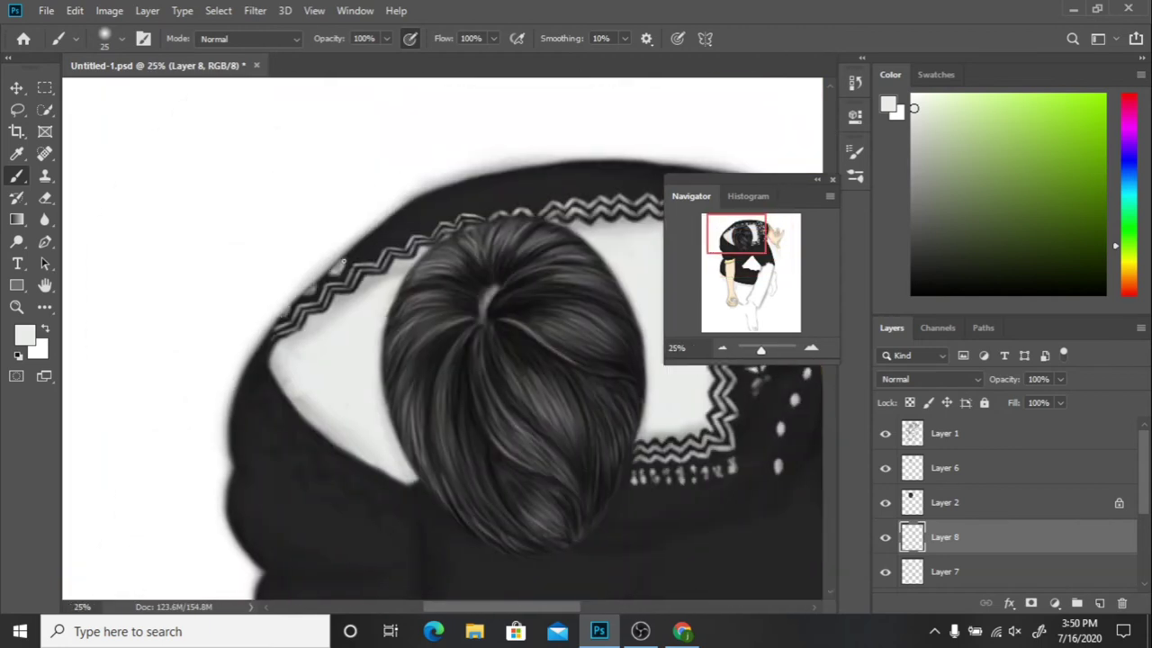
# Step: Paint light-grey diamonds in a double row along the shoulder's zigzag band
pyautogui.click(425, 220)
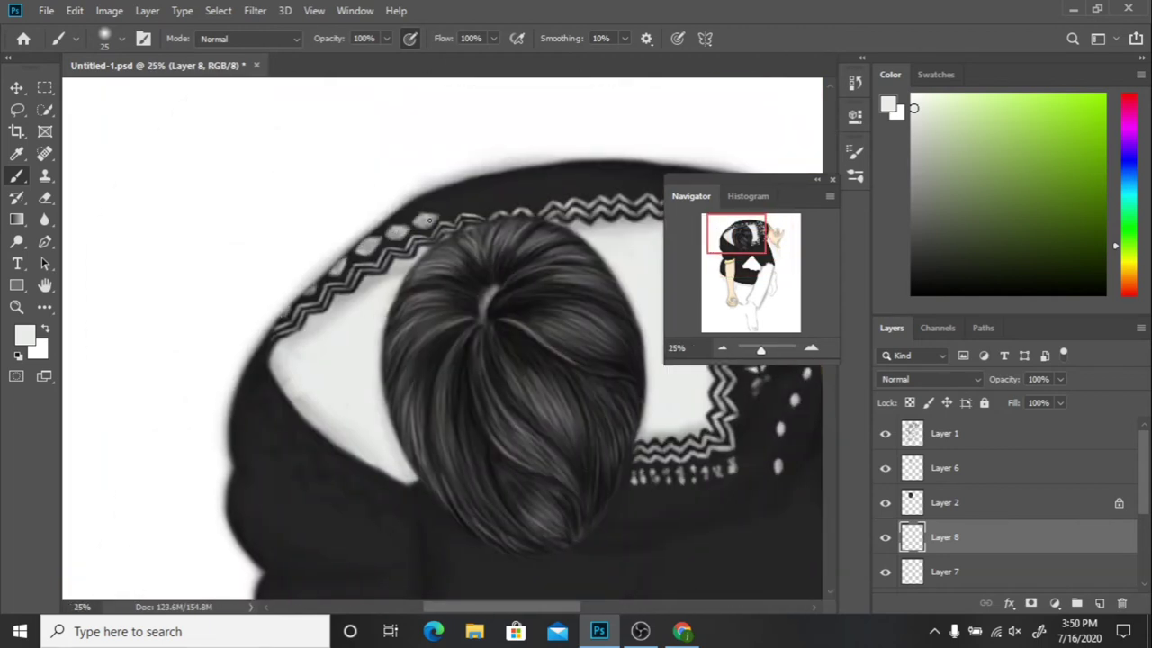
pyautogui.hotkey('ctrl', '+')
pyautogui.hscroll(3, 369, 198)
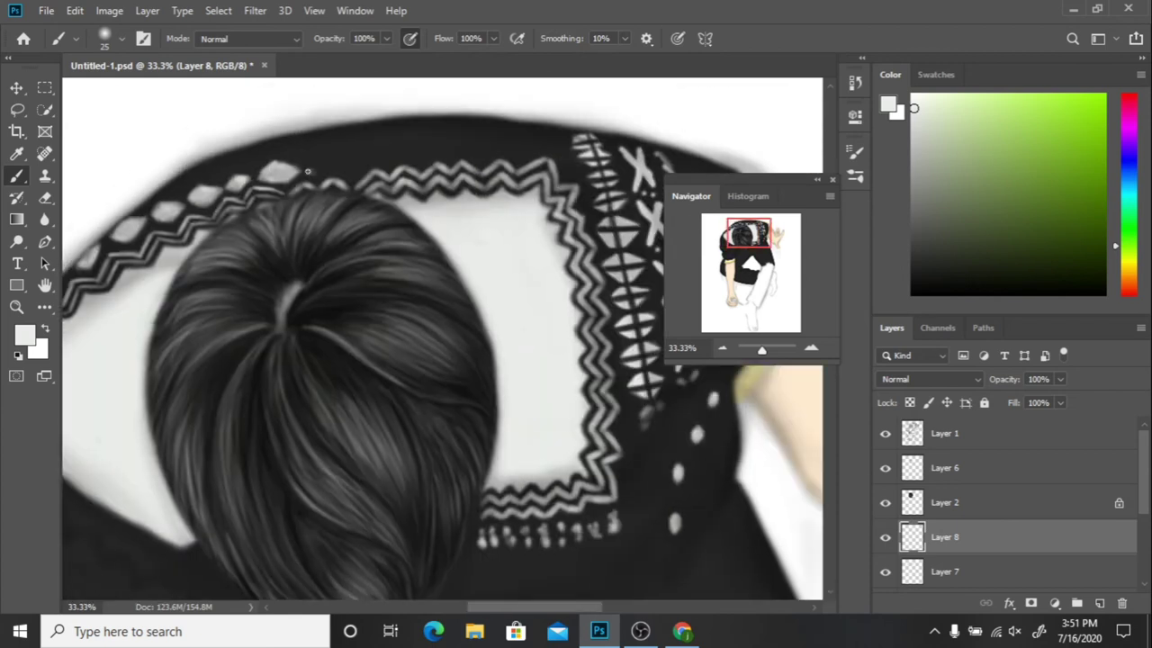
pyautogui.moveTo(343, 166)
pyautogui.mouseDown()
pyautogui.moveTo(452, 151)
pyautogui.moveTo(524, 162)
pyautogui.moveTo(562, 137)
pyautogui.moveTo(419, 131)
pyautogui.mouseUp()
pyautogui.moveTo(280, 151); pyautogui.dragTo(441, 133)
pyautogui.moveTo(337, 144); pyautogui.dragTo(176, 189)
pyautogui.hotkey('ctrl', '-')
# Step: Erase the diamond centres so the band's diamonds become triangles
pyautogui.press('e')
pyautogui.hotkey('ctrl', '+')
pyautogui.moveTo(354, 167); pyautogui.dragTo(520, 150)
pyautogui.moveTo(316, 169); pyautogui.dragTo(280, 172)
pyautogui.moveTo(201, 196); pyautogui.dragTo(89, 259)
pyautogui.moveTo(547, 138); pyautogui.dragTo(297, 148)
pyautogui.hotkey('ctrl', '-')
pyautogui.hotkey('ctrl', '-')
pyautogui.press('b')
pyautogui.hotkey('ctrl', '-')
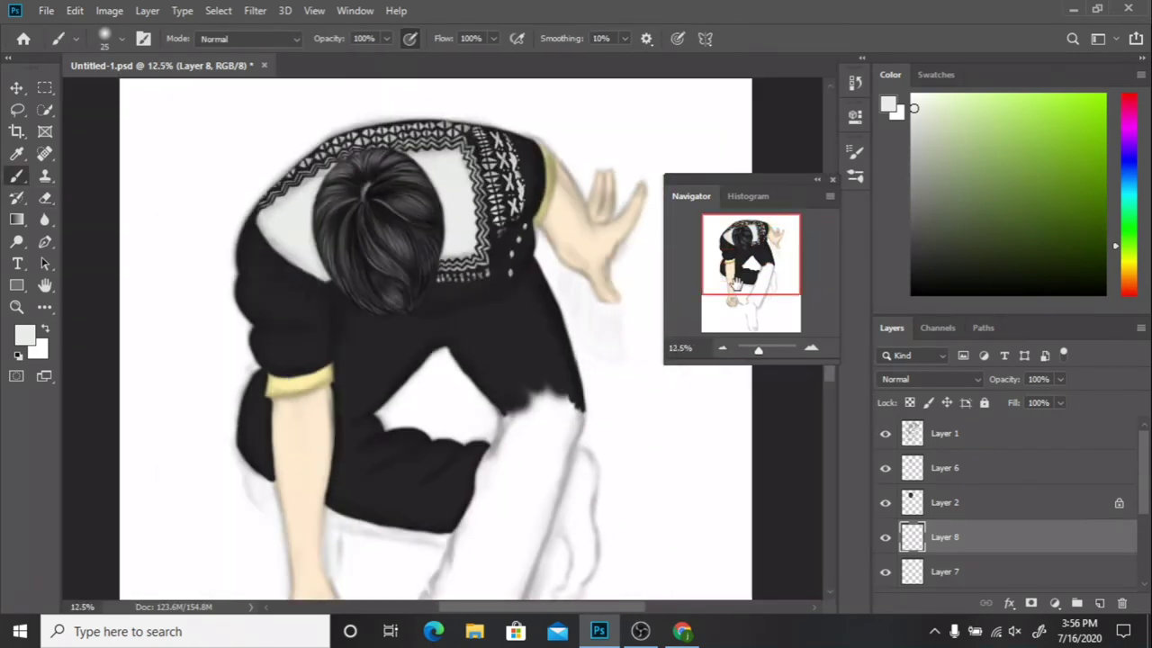
pyautogui.hotkey('ctrl', '+')
pyautogui.hotkey('ctrl', '+')
pyautogui.hotkey('ctrl', '+')
pyautogui.hotkey('ctrl', '-')
# Step: Paint white strokes and two stacked white zigzags on the left sleeve
pyautogui.moveTo(290, 297); pyautogui.dragTo(290, 293)
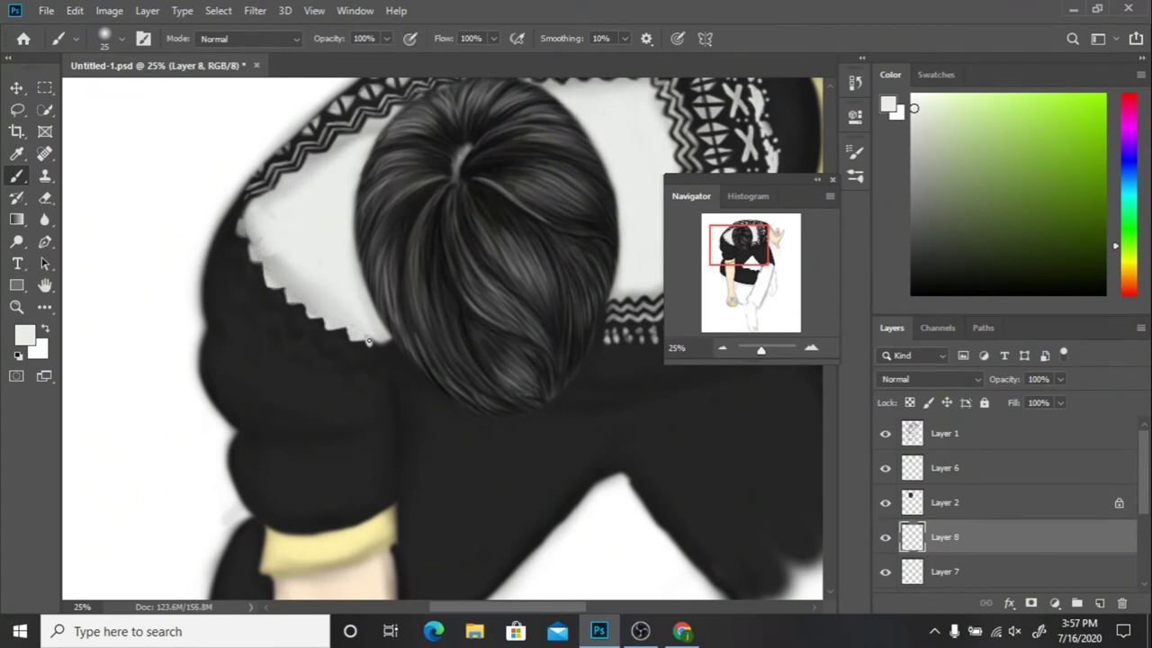
pyautogui.moveTo(342, 360)
pyautogui.mouseDown()
pyautogui.moveTo(261, 325)
pyautogui.moveTo(301, 344)
pyautogui.mouseUp()
pyautogui.press('e')
pyautogui.press('b')
pyautogui.moveTo(226, 235); pyautogui.dragTo(311, 327)
pyautogui.moveTo(220, 253)
pyautogui.mouseDown()
pyautogui.moveTo(245, 302)
pyautogui.moveTo(294, 333)
pyautogui.mouseUp()
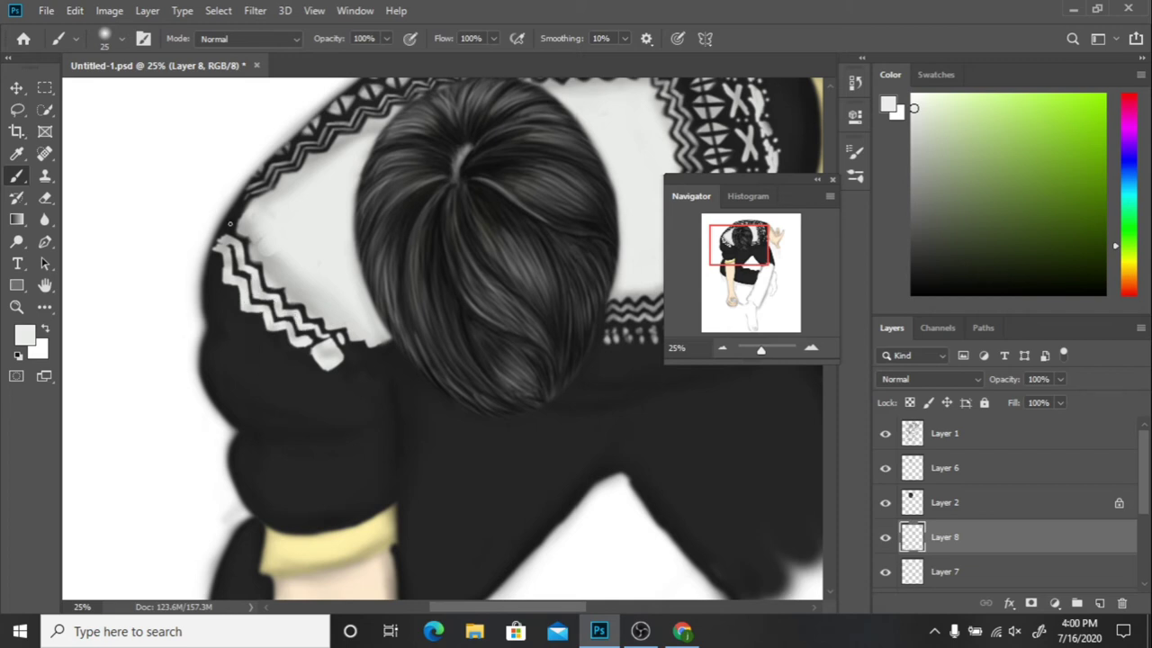
pyautogui.click(722, 349)
# Step: Add a thin white line and three small white dots around the sleeve's X marks
pyautogui.press('e')
pyautogui.press('b')
pyautogui.hotkey('ctrl', '+')
pyautogui.moveTo(207, 315)
pyautogui.mouseDown()
pyautogui.moveTo(287, 351)
pyautogui.moveTo(206, 314)
pyautogui.moveTo(261, 351)
pyautogui.moveTo(306, 358)
pyautogui.moveTo(300, 401)
pyautogui.moveTo(361, 405)
pyautogui.mouseUp()
pyautogui.click(306, 393)
pyautogui.click(262, 384)
pyautogui.click(225, 369)
# Step: Paint a curved white cuff highlight with two small tassels and erase a stray line
pyautogui.moveTo(223, 401)
pyautogui.mouseDown()
pyautogui.moveTo(322, 439)
pyautogui.moveTo(311, 427)
pyautogui.moveTo(287, 431)
pyautogui.moveTo(313, 424)
pyautogui.moveTo(311, 450)
pyautogui.moveTo(297, 452)
pyautogui.mouseUp()
pyautogui.press('e')
pyautogui.press('b')
pyautogui.moveTo(280, 434); pyautogui.dragTo(280, 455)
pyautogui.moveTo(261, 433); pyautogui.dragTo(261, 455)
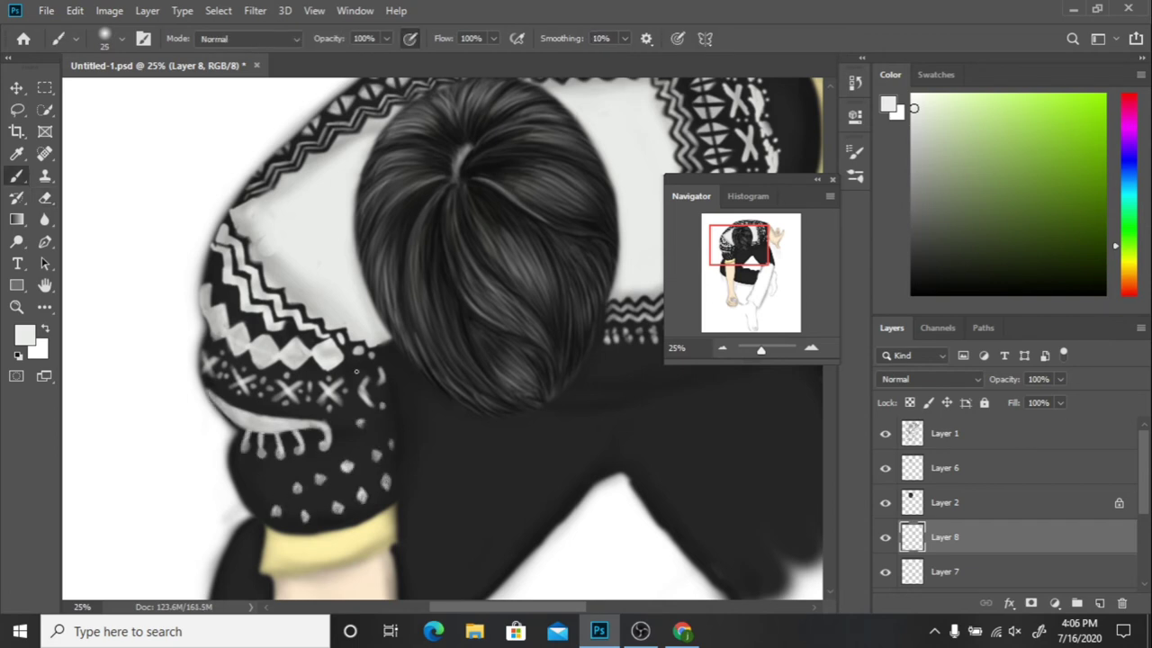
pyautogui.press('e')
pyautogui.moveTo(202, 309)
pyautogui.mouseDown()
pyautogui.moveTo(270, 355)
pyautogui.moveTo(344, 358)
pyautogui.moveTo(261, 353)
pyautogui.moveTo(199, 316)
pyautogui.mouseUp()
# Step: Brighten the three white X marks on the sleeve
pyautogui.hotkey('ctrl', '-')
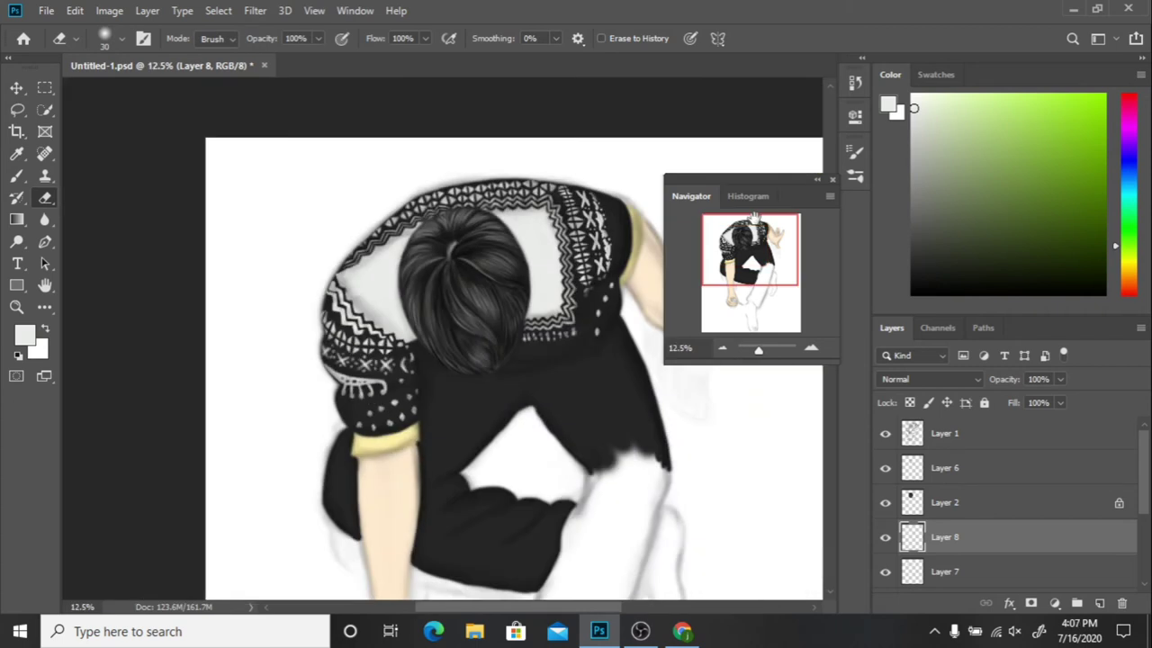
pyautogui.hotkey('ctrl', '+')
pyautogui.press('b')
pyautogui.moveTo(249, 262)
pyautogui.mouseDown()
pyautogui.moveTo(262, 278)
pyautogui.moveTo(307, 280)
pyautogui.mouseUp()
pyautogui.moveTo(203, 252); pyautogui.dragTo(218, 267)
pyautogui.moveTo(175, 238); pyautogui.dragTo(181, 253)
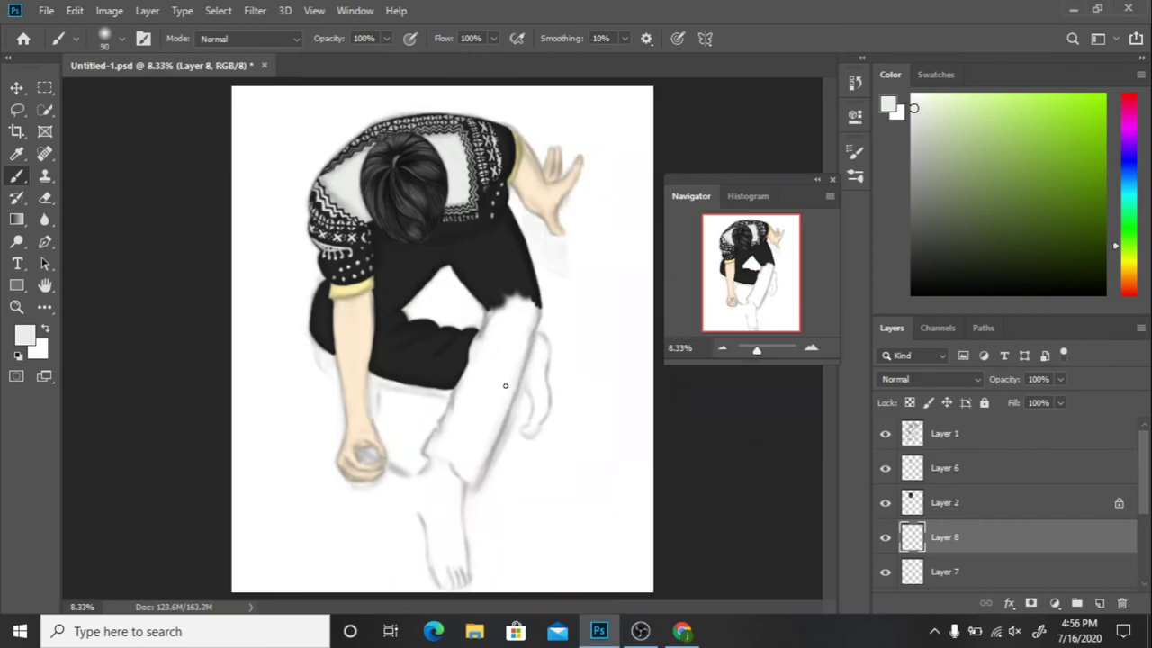
# Step: Select Layer 5 and sample the skin tone from the lower arm
pyautogui.scroll(-3, 1119, 489)
pyautogui.click(944, 540)
pyautogui.click(811, 348)
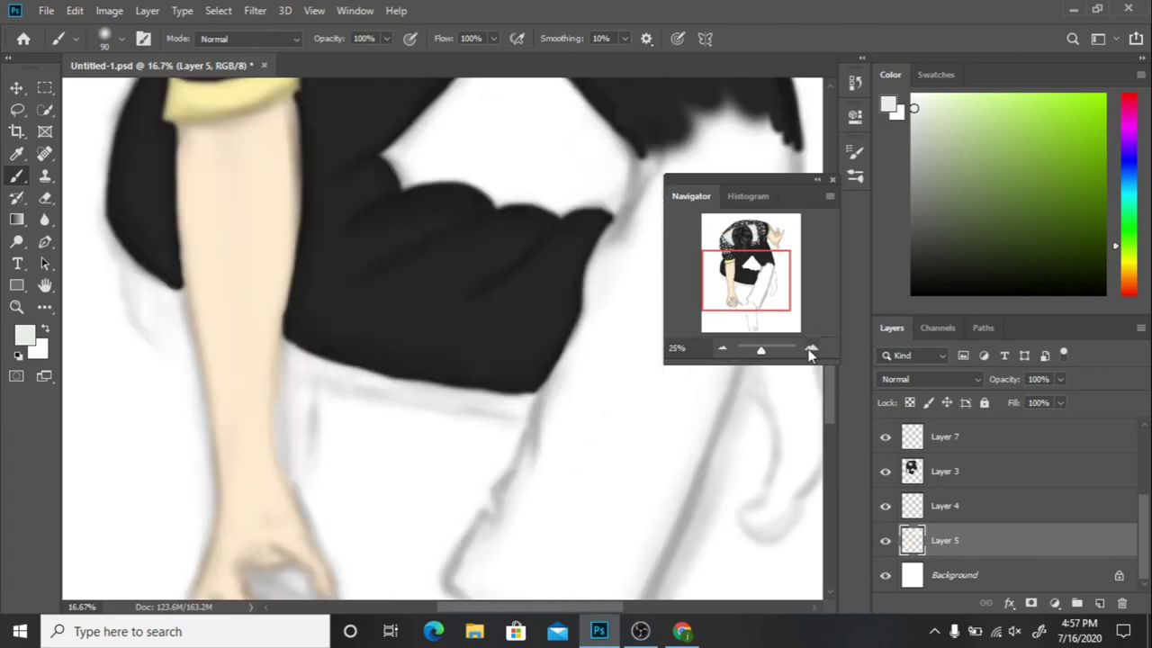
pyautogui.moveTo(751, 270); pyautogui.dragTo(750, 315)
pyautogui.keyDown('alt'); pyautogui.click(306, 352); pyautogui.keyUp('alt')
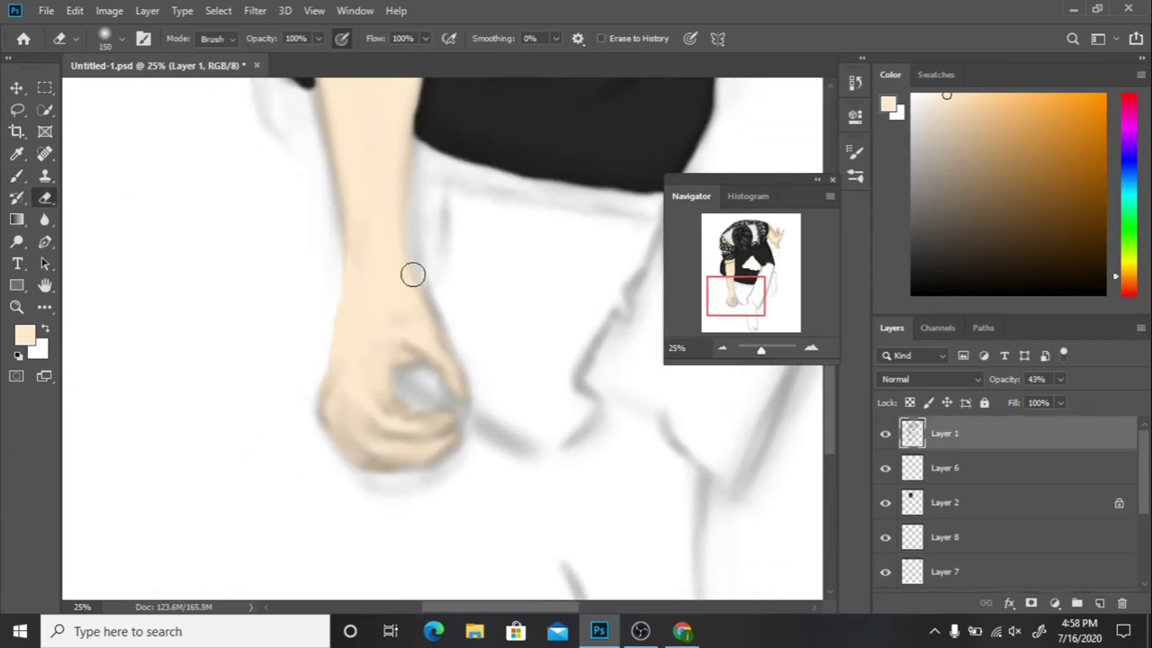
pyautogui.scroll(5, 396, 234)
pyautogui.scroll(-5, 387, 360)
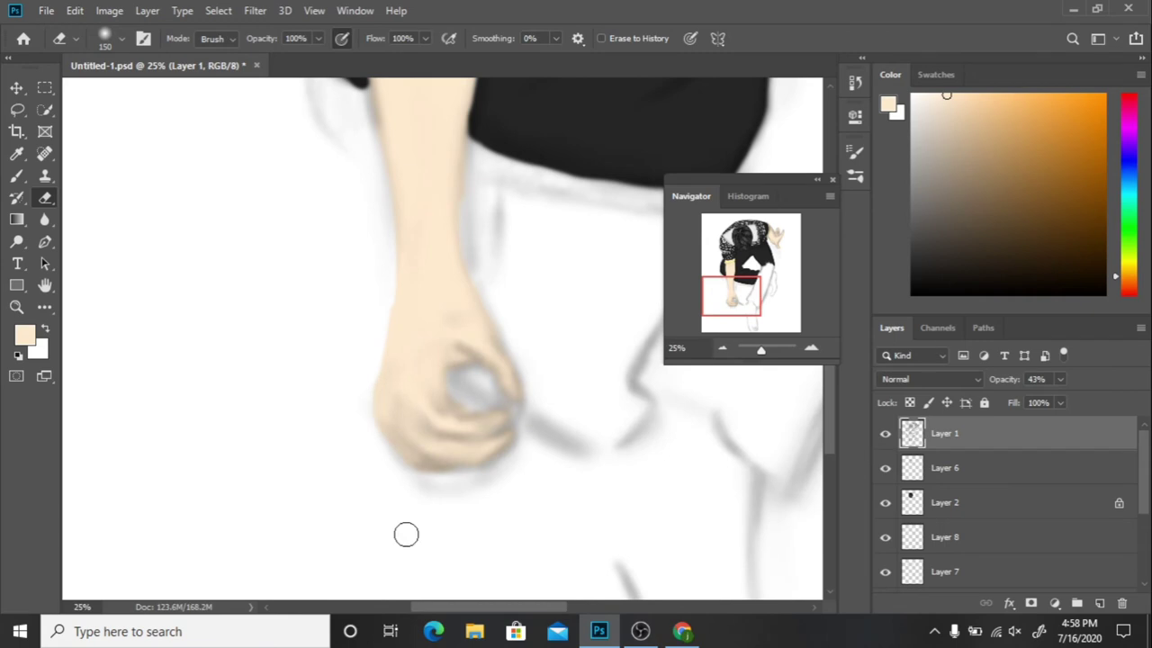
pyautogui.press('b')
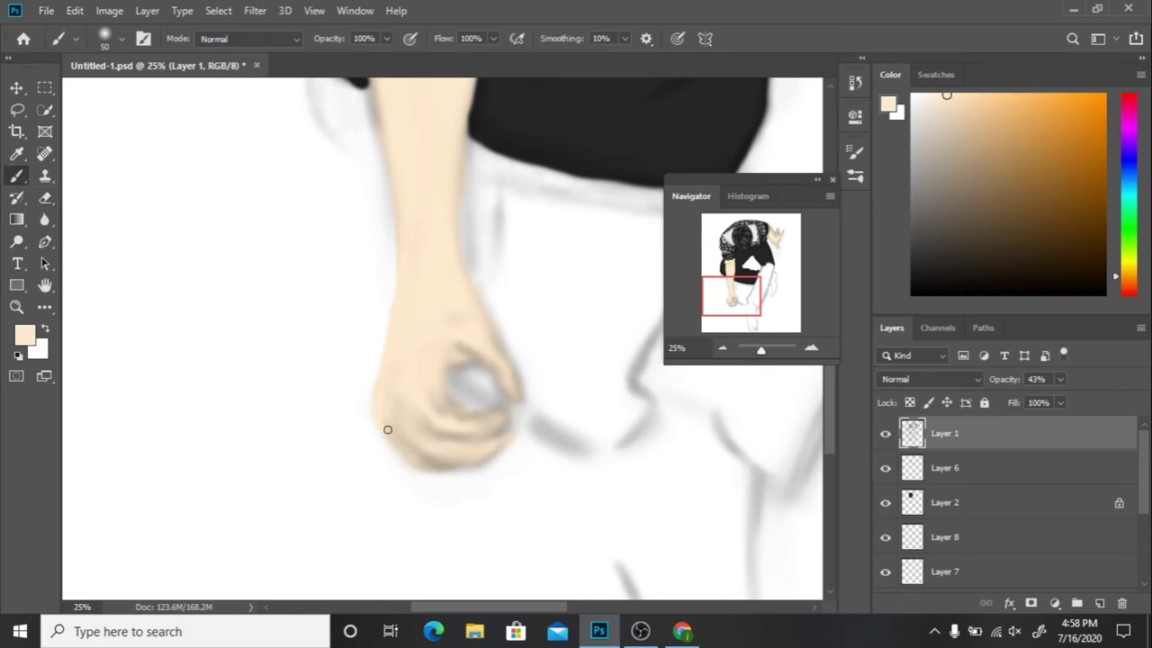
# Step: Pick an orange-brown shading colour and open the brush settings
pyautogui.keyDown('ctrl'); pyautogui.click(467, 489); pyautogui.keyUp('ctrl')
pyautogui.moveTo(750, 306); pyautogui.dragTo(750, 300)
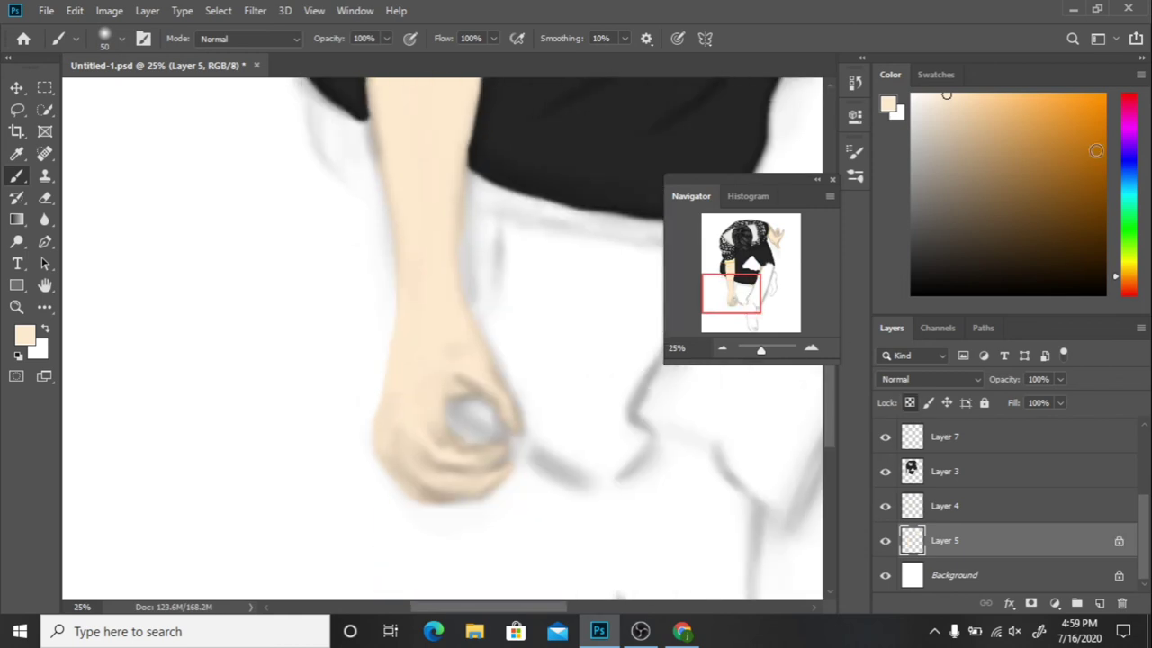
pyautogui.click(1103, 158)
pyautogui.scroll(6, 542, 140)
pyautogui.press('F5')
pyautogui.press('F5')
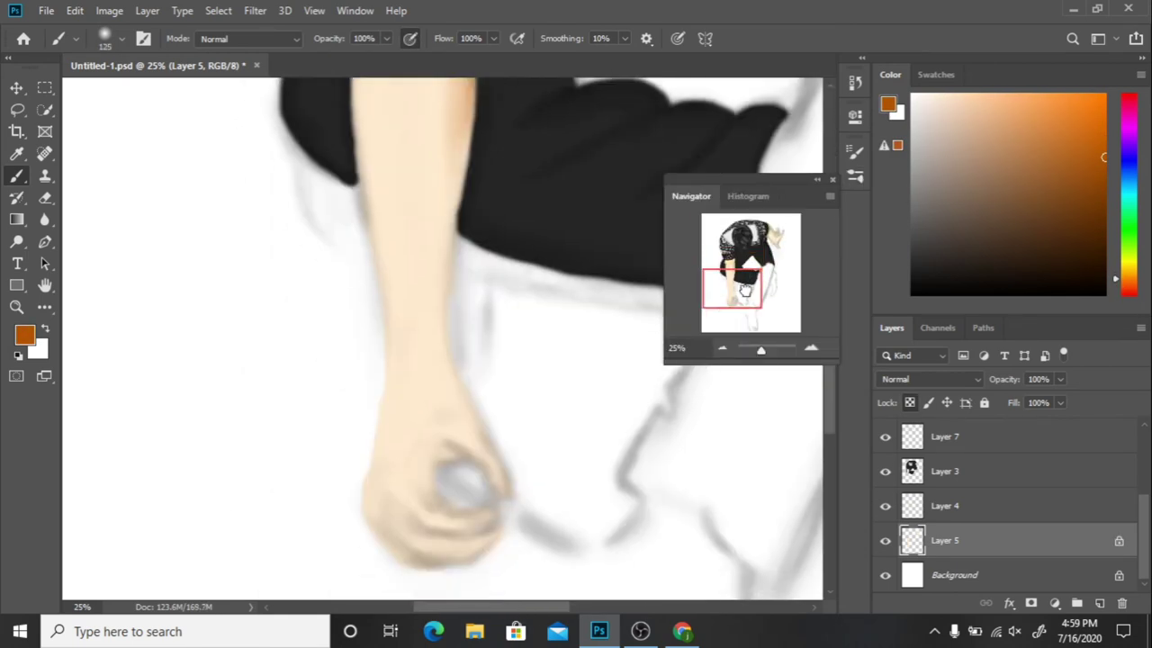
pyautogui.scroll(-4, 446, 288)
pyautogui.scroll(2, 465, 282)
pyautogui.scroll(-4, 411, 424)
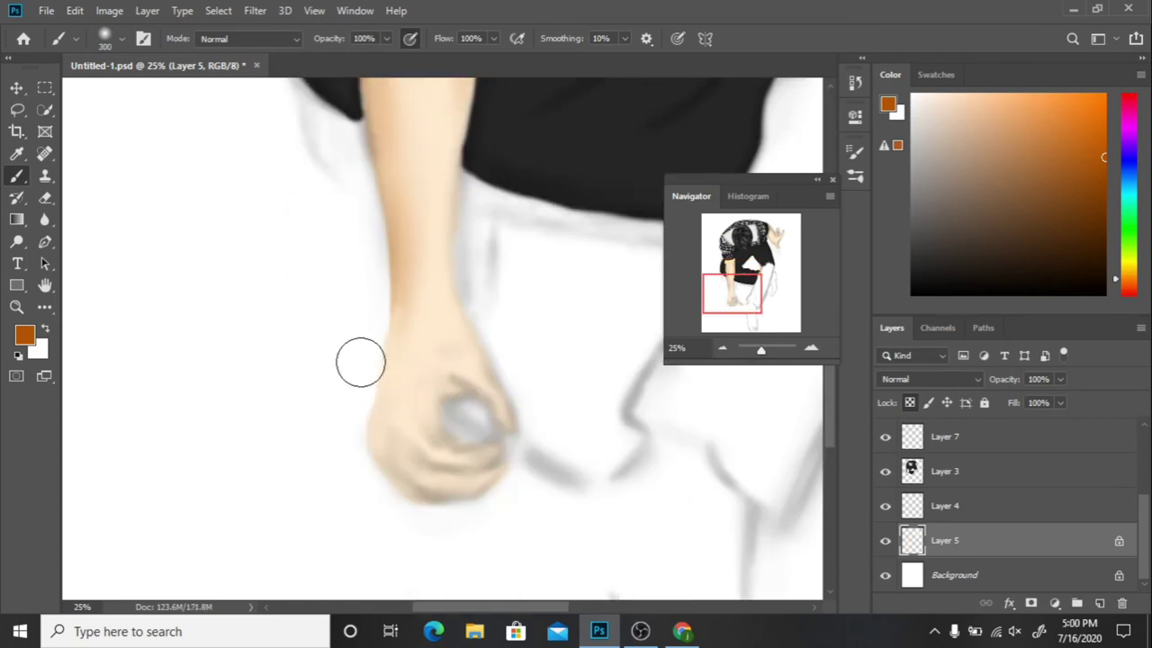
# Step: Return to Layer 5 and resize the soft brush for the forearm shading
pyautogui.hotkey('alt', '.')
pyautogui.press('e')
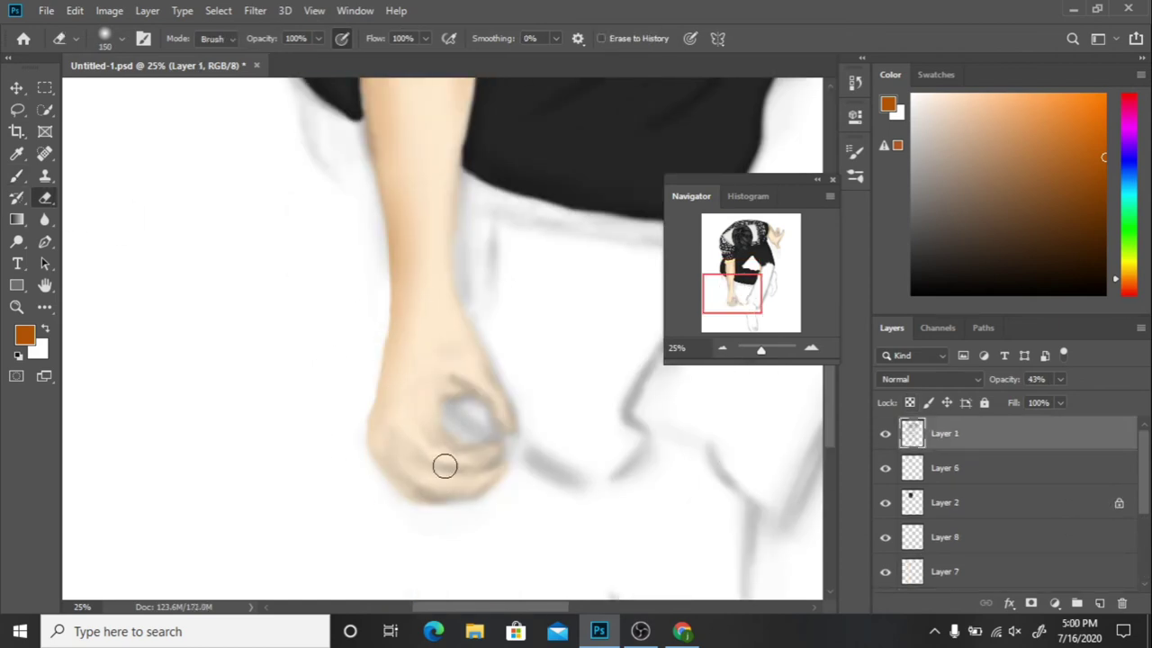
pyautogui.press('b')
pyautogui.keyDown('ctrl'); pyautogui.click(382, 444); pyautogui.keyUp('ctrl')
pyautogui.press('[')
pyautogui.press('[')
pyautogui.press('[')
pyautogui.scroll(3, 440, 351)
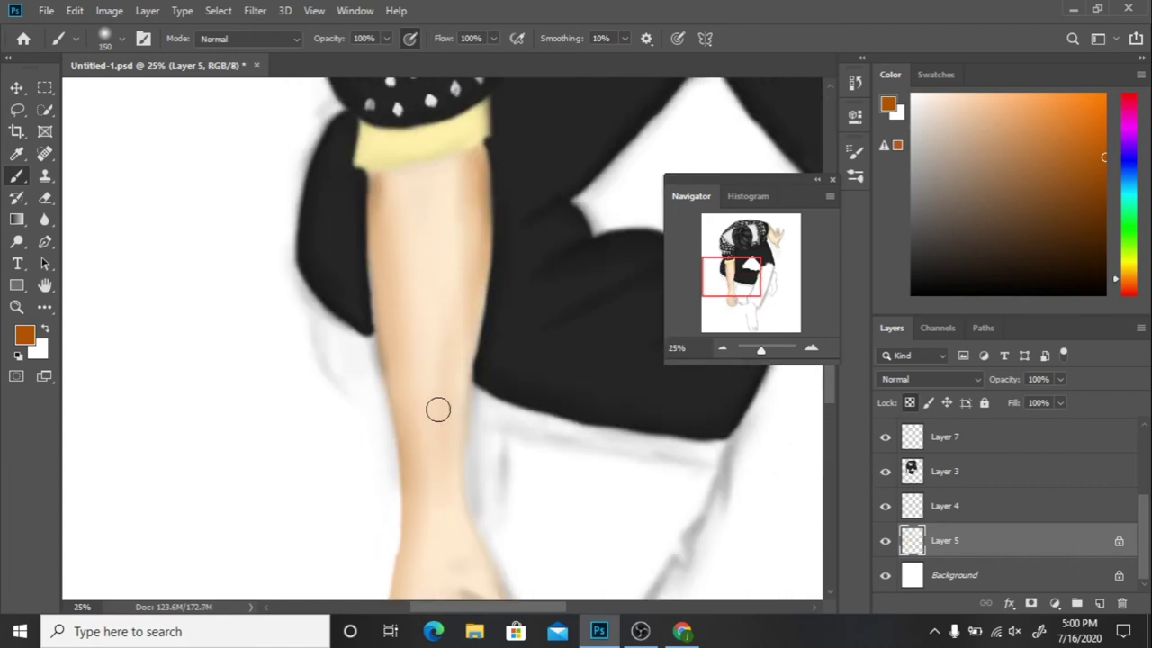
pyautogui.press('[')
pyautogui.press('[')
pyautogui.press('[')
pyautogui.press(']')
pyautogui.press(']')
pyautogui.press(']')
pyautogui.scroll(2, 396, 224)
pyautogui.moveTo(761, 350); pyautogui.dragTo(739, 351)
# Step: Shade the upper arm and between the open hand's fingers with darker orange
pyautogui.scroll(2, 333, 488)
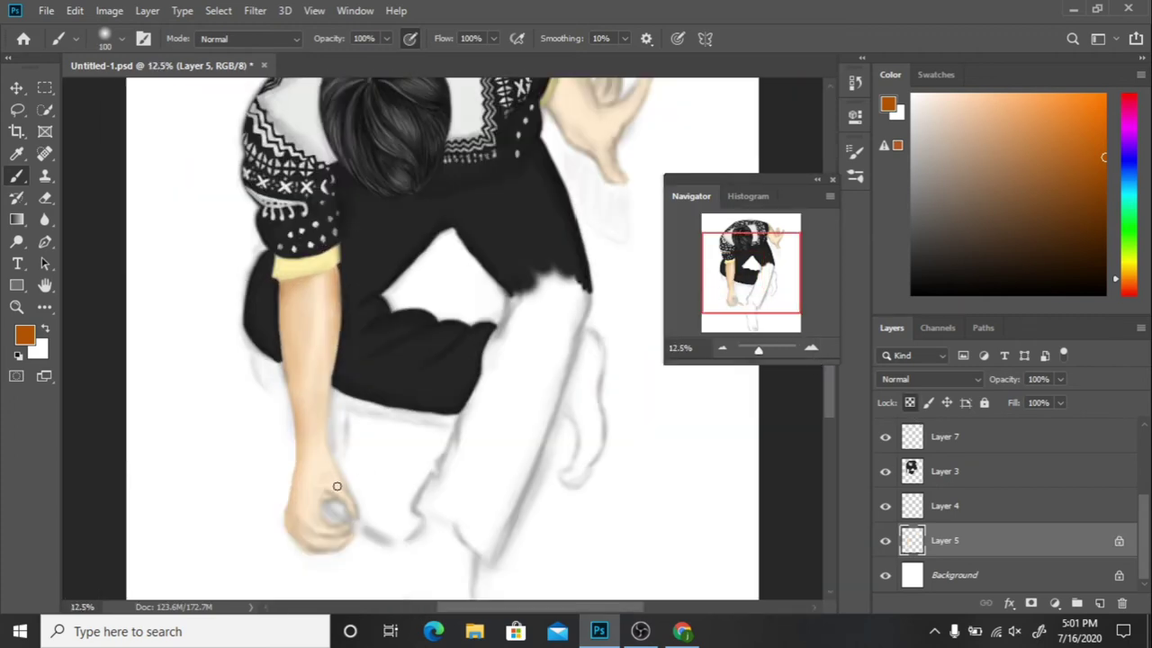
pyautogui.scroll(2, 349, 333)
pyautogui.scroll(5, 339, 282)
pyautogui.scroll(-1, 531, 226)
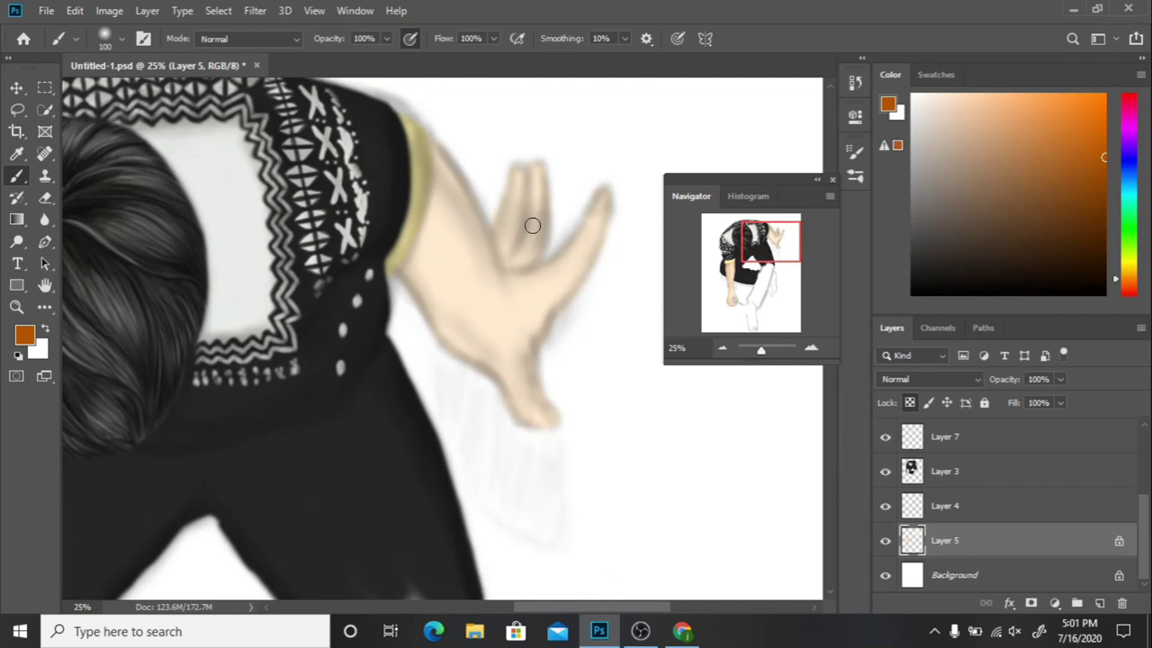
pyautogui.moveTo(420, 216); pyautogui.dragTo(419, 247)
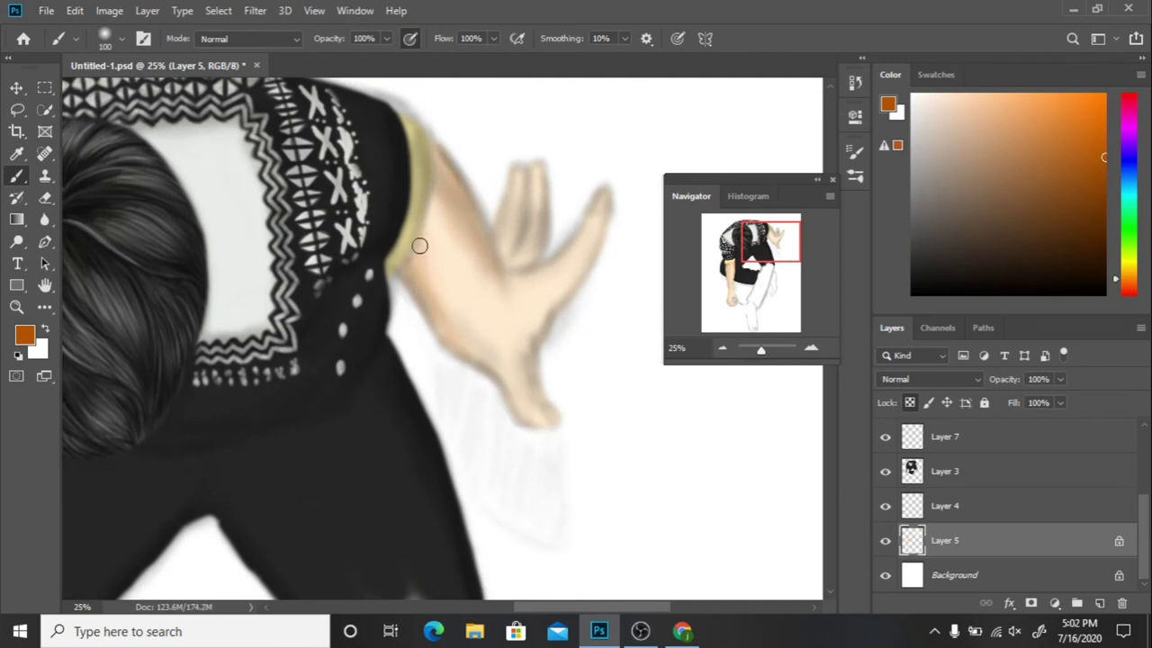
pyautogui.press(']')
pyautogui.press(']')
pyautogui.press(']')
pyautogui.moveTo(475, 365); pyautogui.dragTo(456, 307)
pyautogui.press('[')
pyautogui.press('[')
pyautogui.press('[')
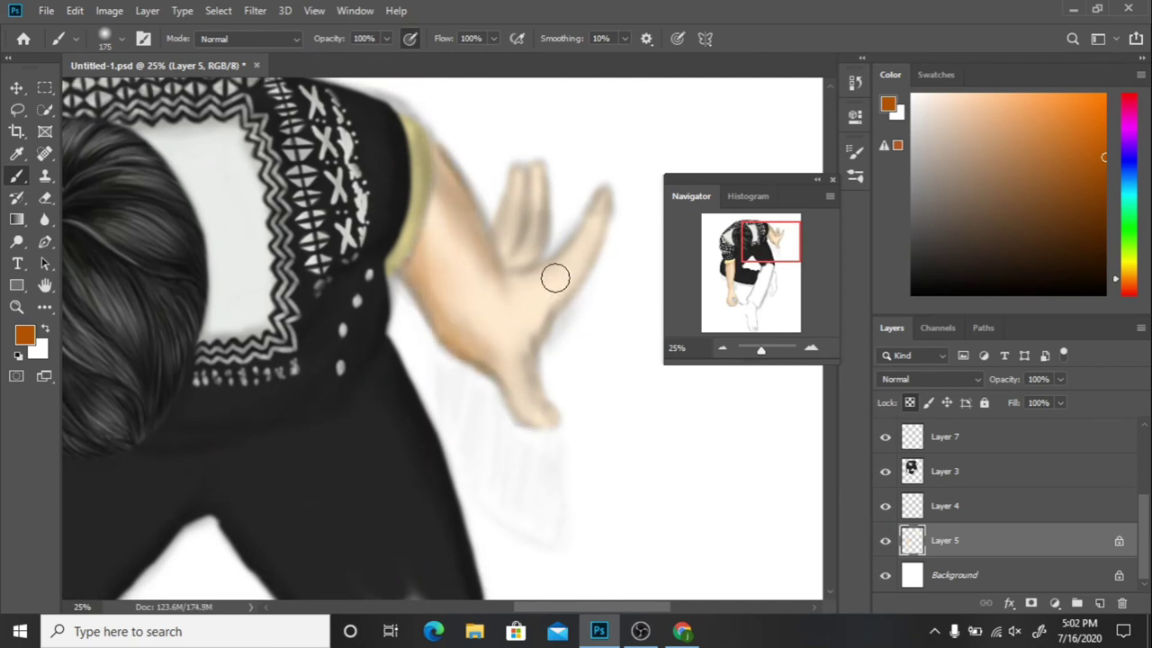
pyautogui.moveTo(545, 240); pyautogui.dragTo(551, 294)
pyautogui.press(']')
pyautogui.press(']')
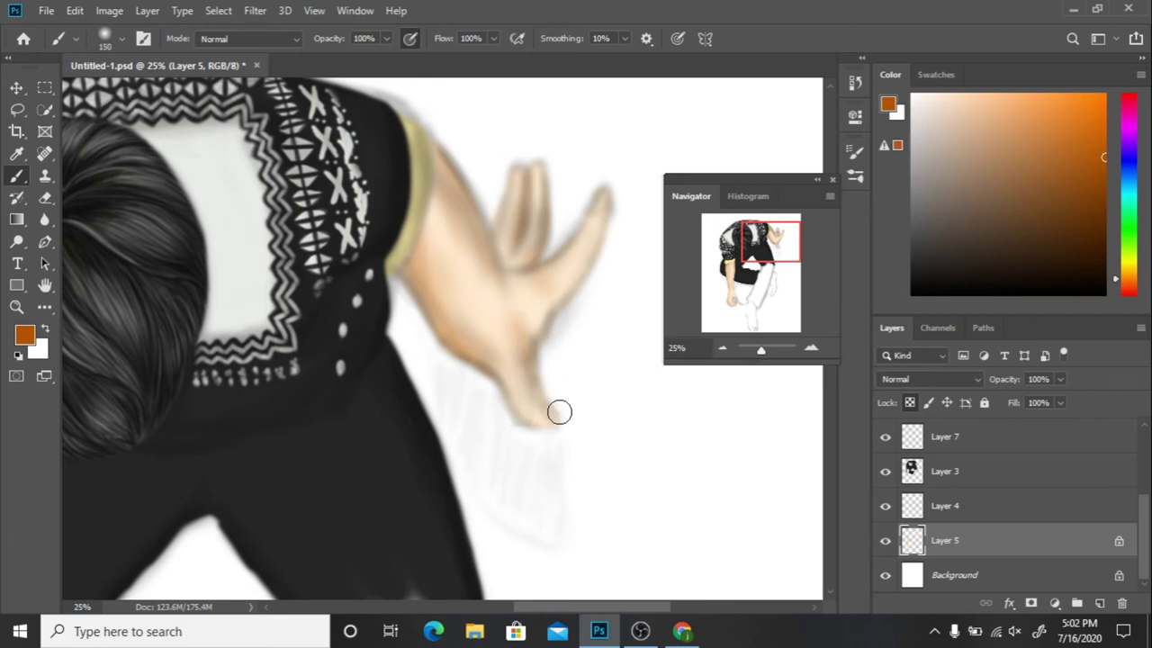
# Step: Select Layer 1 and the Eraser briefly, then return to Layer 5
pyautogui.scroll(-2, 524, 415)
pyautogui.scroll(-1, 525, 416)
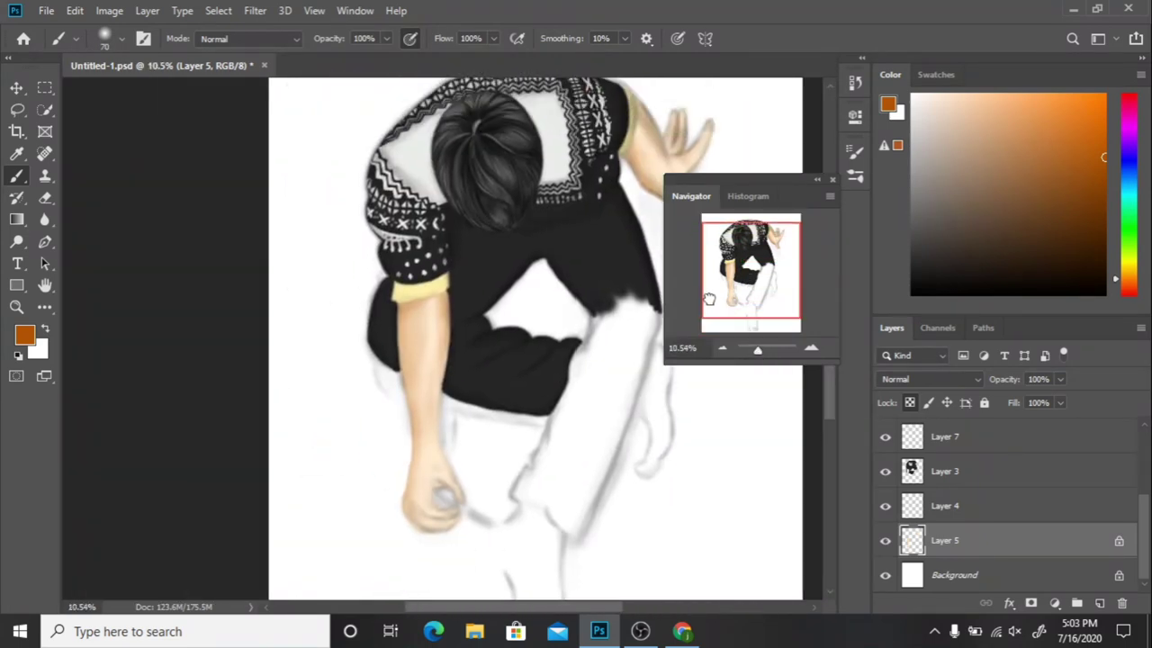
pyautogui.scroll(-1, 512, 238)
pyautogui.scroll(2, 1123, 514)
pyautogui.click(1123, 433)
pyautogui.press('e')
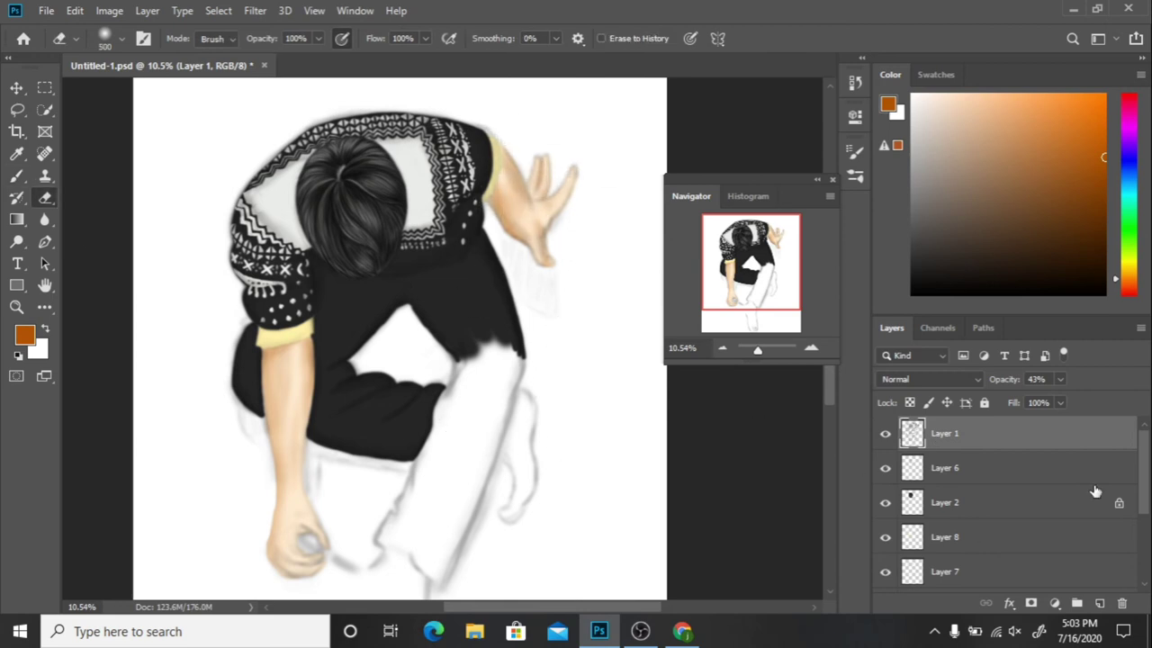
pyautogui.scroll(-3, 1096, 493)
pyautogui.click(944, 540)
pyautogui.scroll(1, 755, 280)
pyautogui.scroll(1, 739, 304)
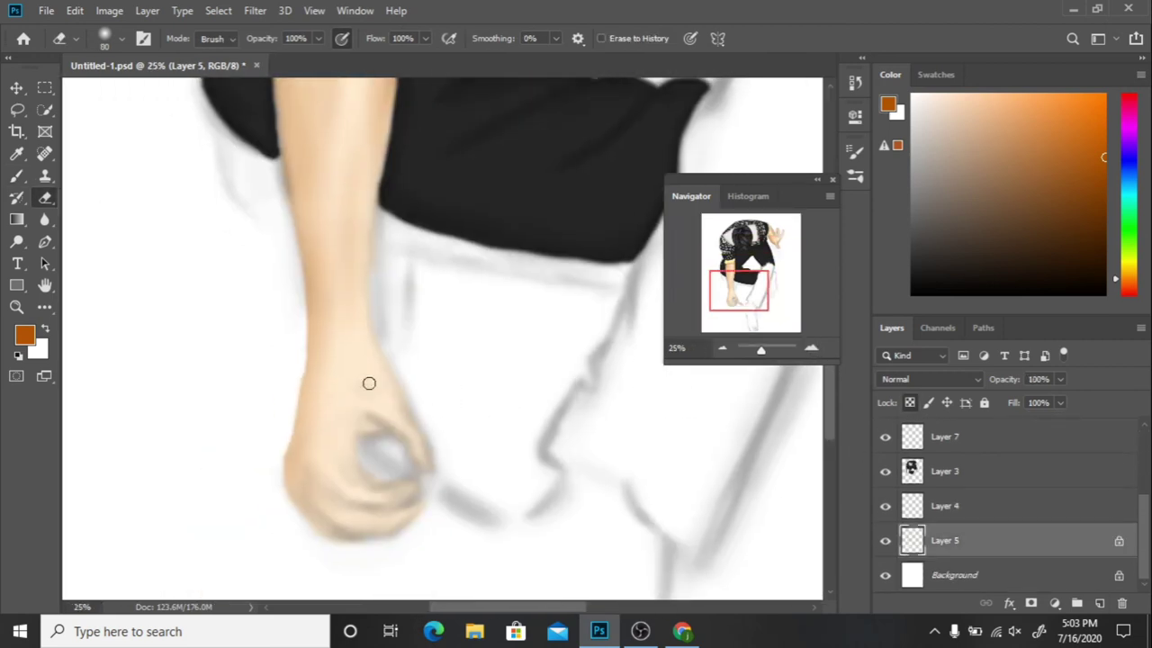
# Step: Darken the right edge of the forearm and re-centre the view on the arm and sleeve
pyautogui.press('b')
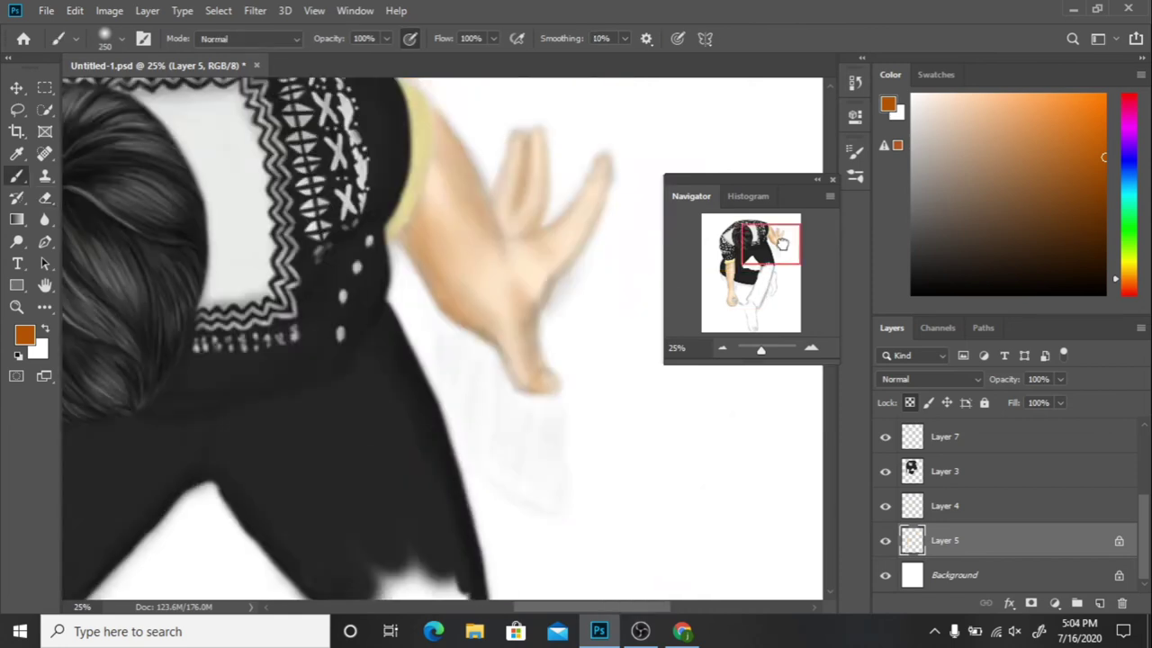
pyautogui.moveTo(366, 548); pyautogui.dragTo(470, 382)
pyautogui.moveTo(459, 234); pyautogui.dragTo(464, 312)
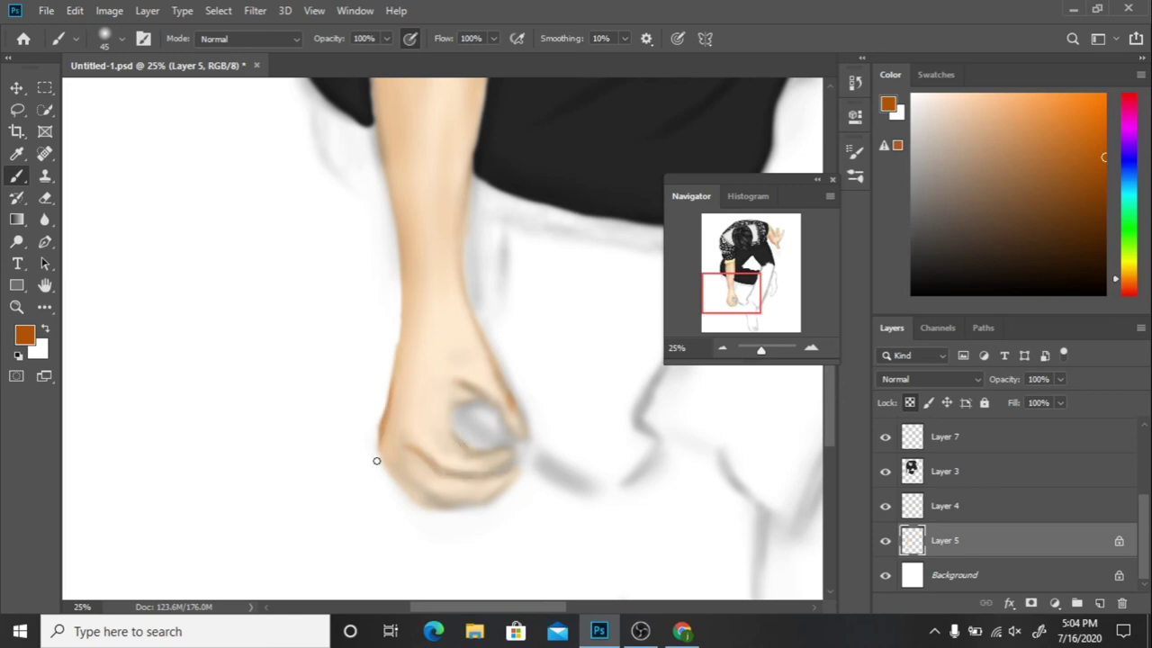
pyautogui.moveTo(380, 442); pyautogui.dragTo(386, 417)
pyautogui.moveTo(480, 533); pyautogui.dragTo(417, 471)
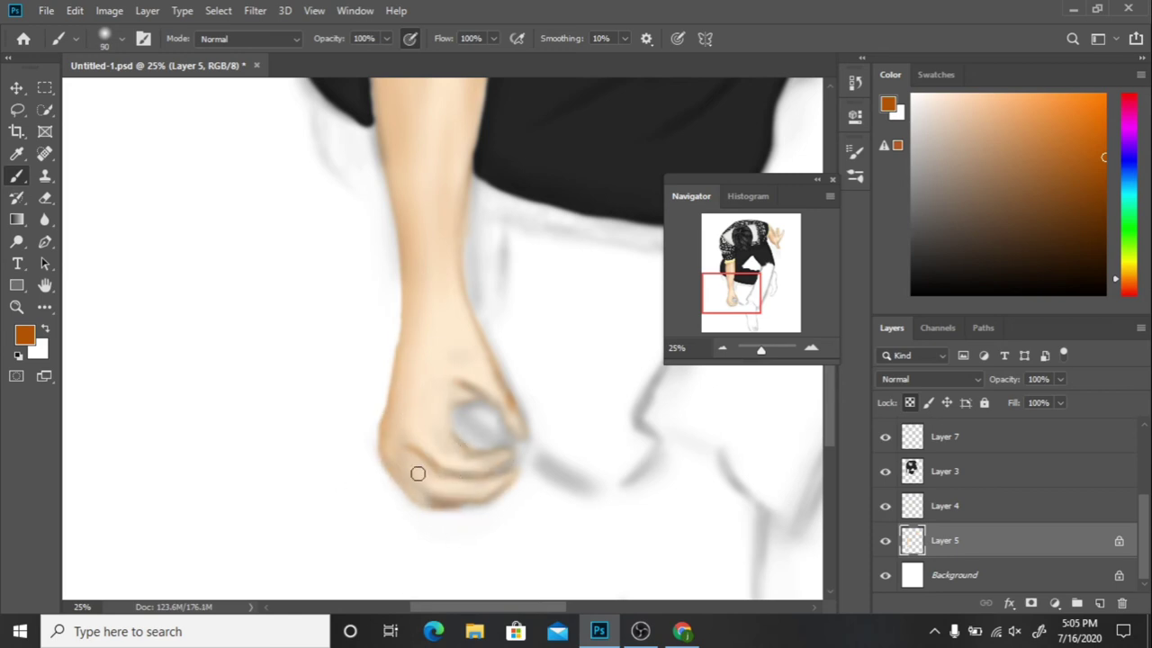
pyautogui.keyDown('alt'); pyautogui.click(576, 390); pyautogui.keyUp('alt')
pyautogui.moveTo(400, 467); pyautogui.dragTo(576, 391)
pyautogui.moveTo(424, 357); pyautogui.dragTo(725, 279)
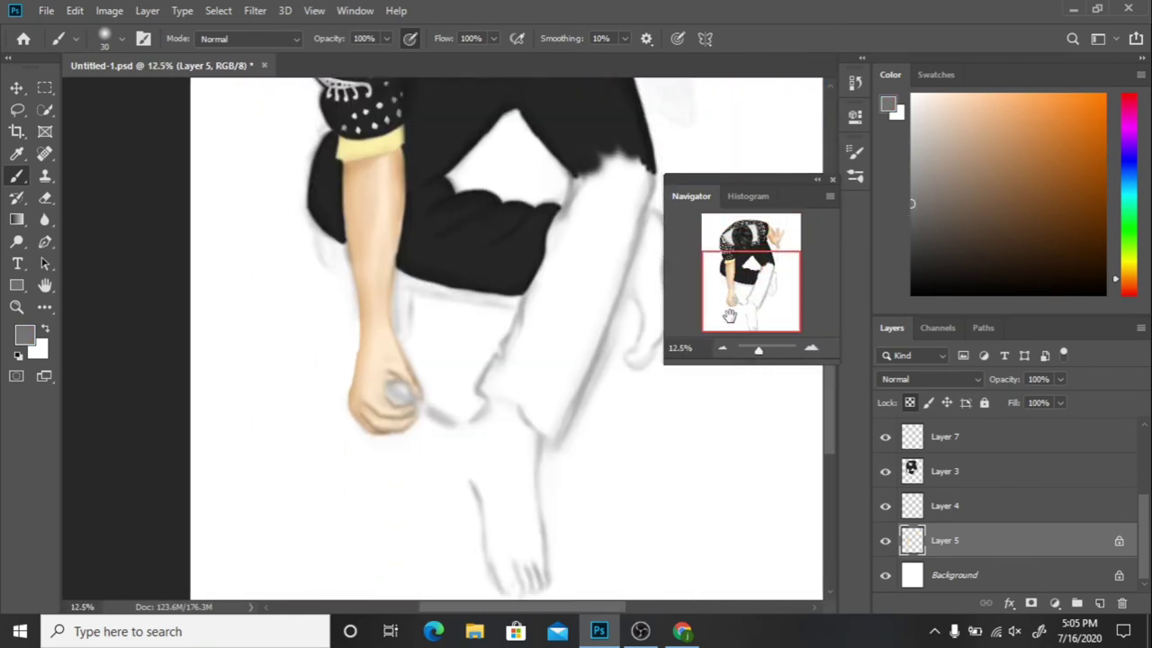
# Step: Zoom in on the clenched fist with a small brush, pale skin tones and black loaded
pyautogui.click(1128, 264)
pyautogui.click(1015, 90)
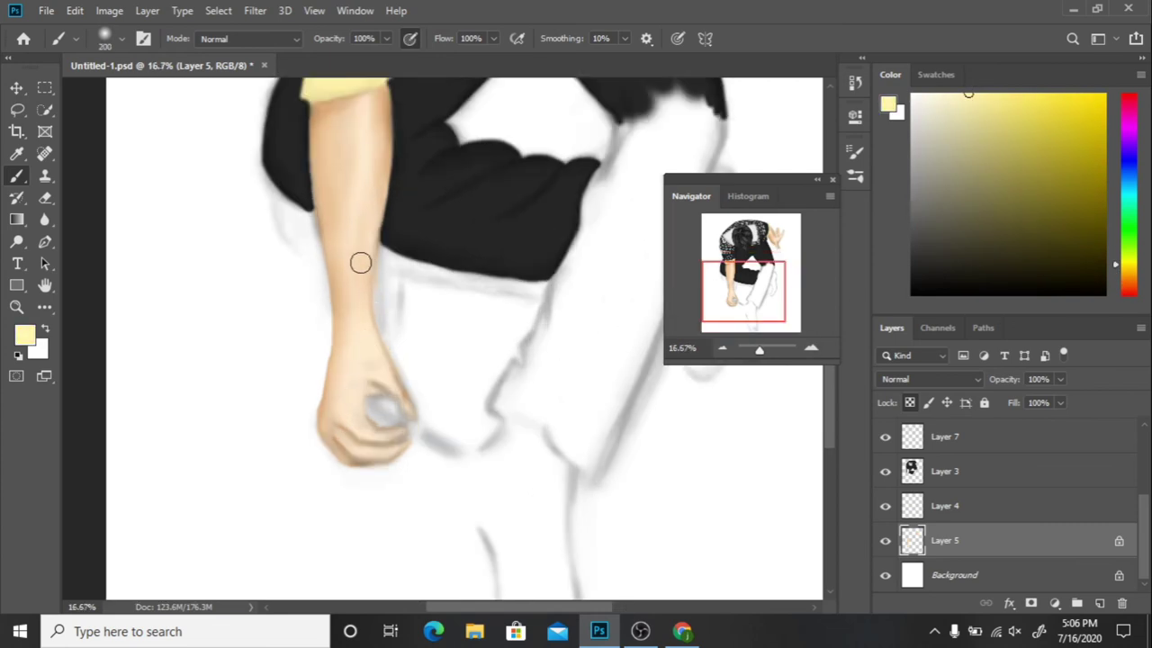
pyautogui.press('[')
pyautogui.press('[')
pyautogui.press('[')
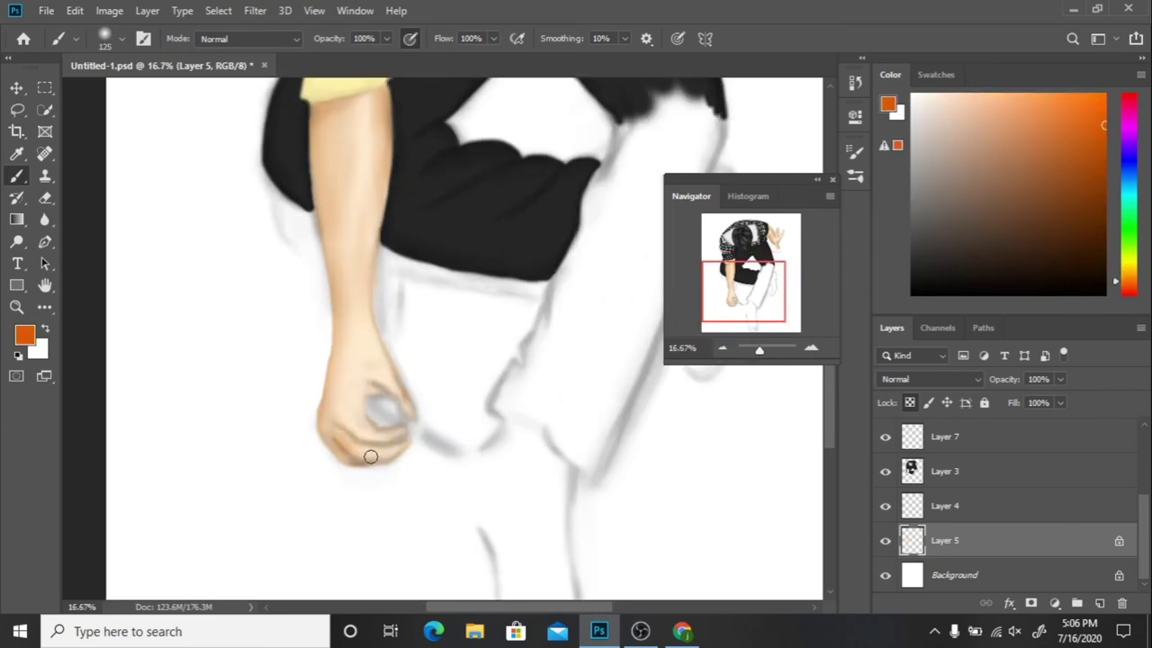
pyautogui.click(947, 97)
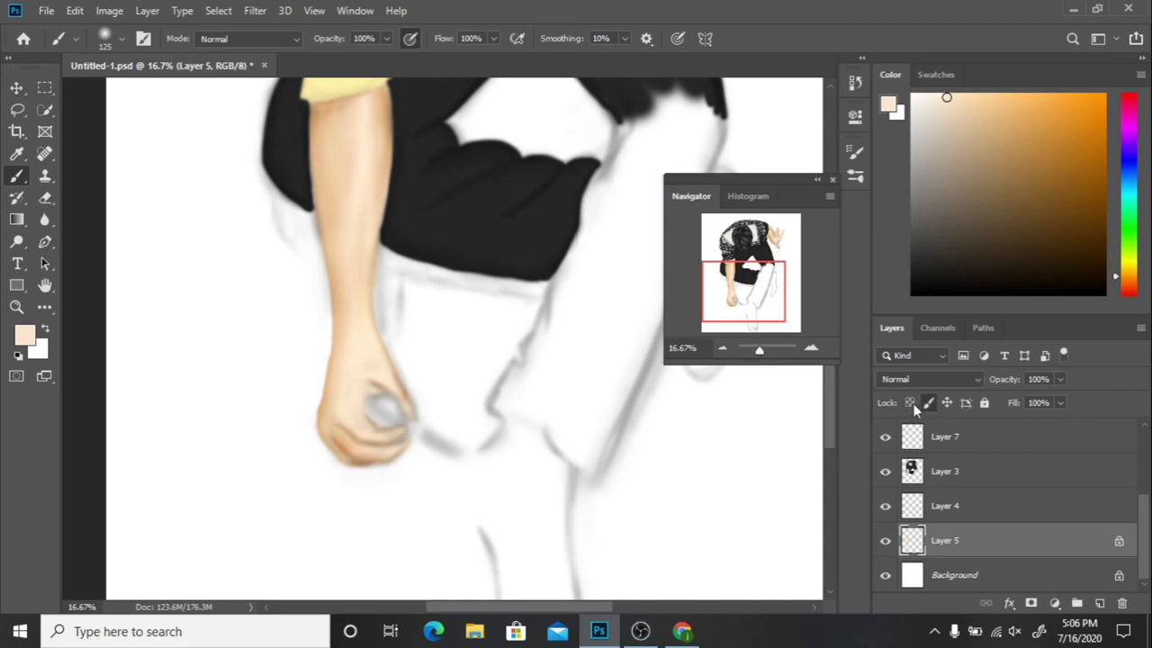
pyautogui.hotkey('ctrl', '+')
pyautogui.hotkey('ctrl', '+')
pyautogui.scroll(-3, 317, 297)
pyautogui.press('[')
pyautogui.press('[')
pyautogui.press('[')
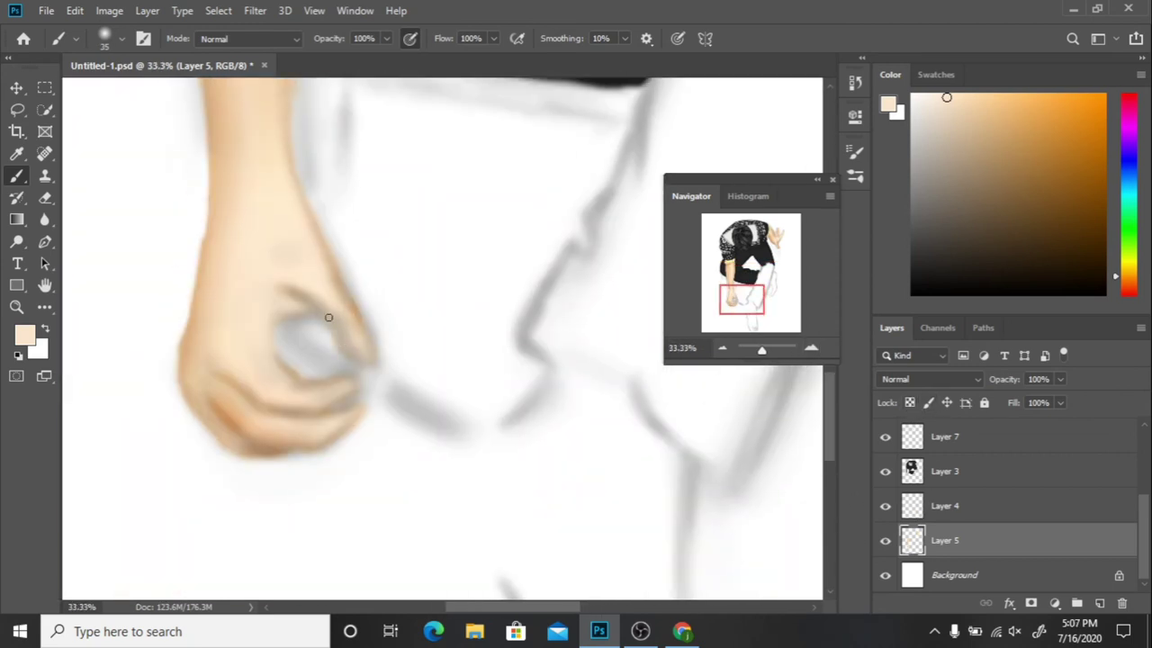
pyautogui.click(907, 195)
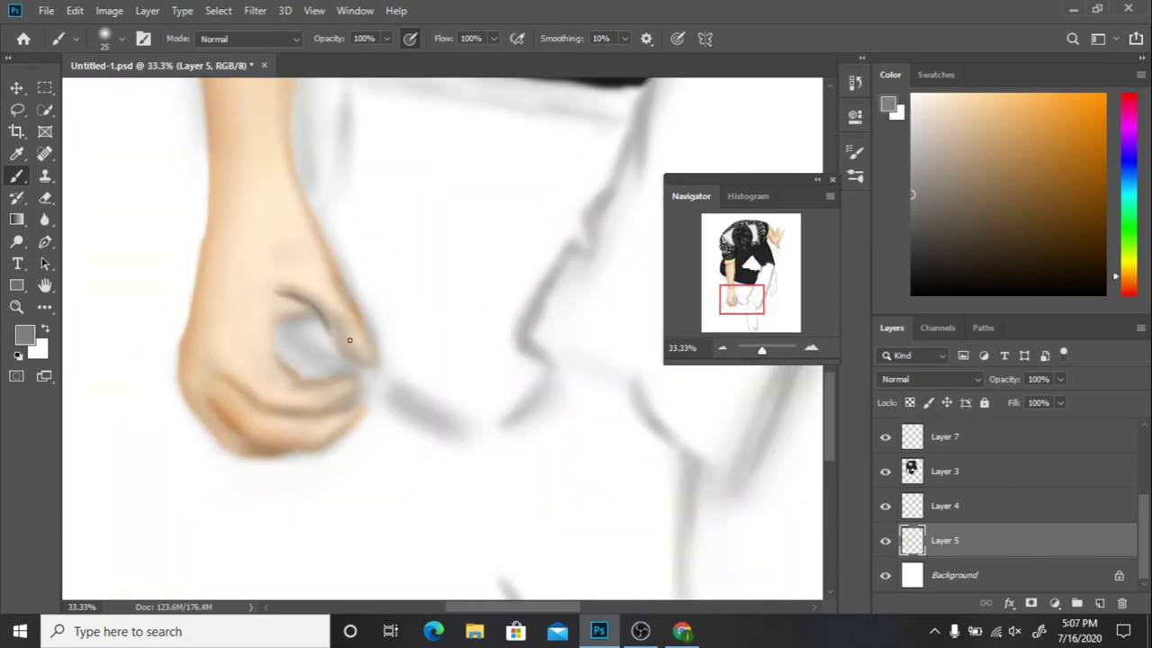
pyautogui.press('d')
# Step: Paint a dark brown crease by the thumb inside the clenched fist
pyautogui.moveTo(309, 304); pyautogui.dragTo(293, 296)
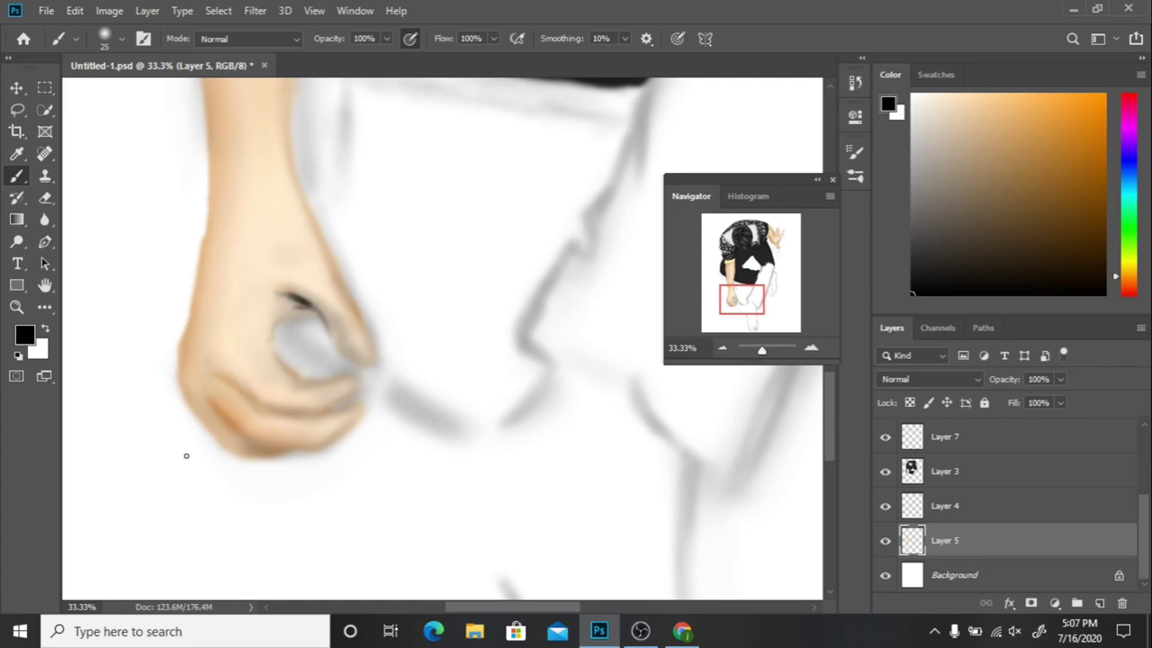
pyautogui.keyDown('alt'); pyautogui.click(282, 293); pyautogui.keyUp('alt')
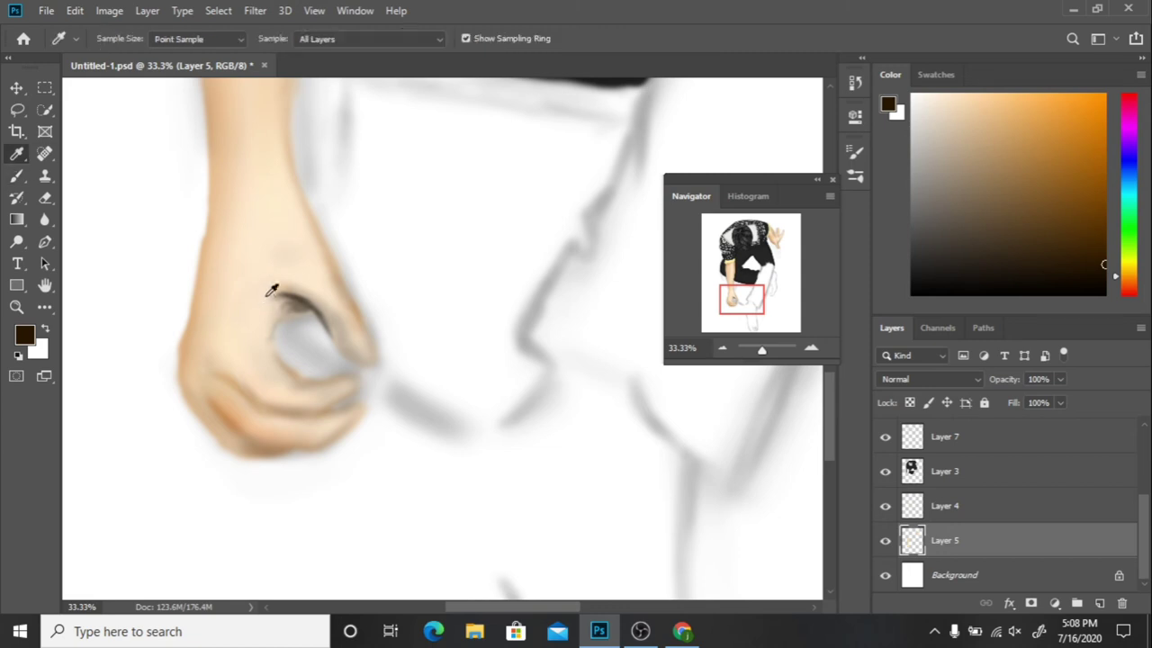
pyautogui.keyDown('alt'); pyautogui.click(285, 306); pyautogui.keyUp('alt')
pyautogui.press('[')
pyautogui.press('[')
pyautogui.press('[')
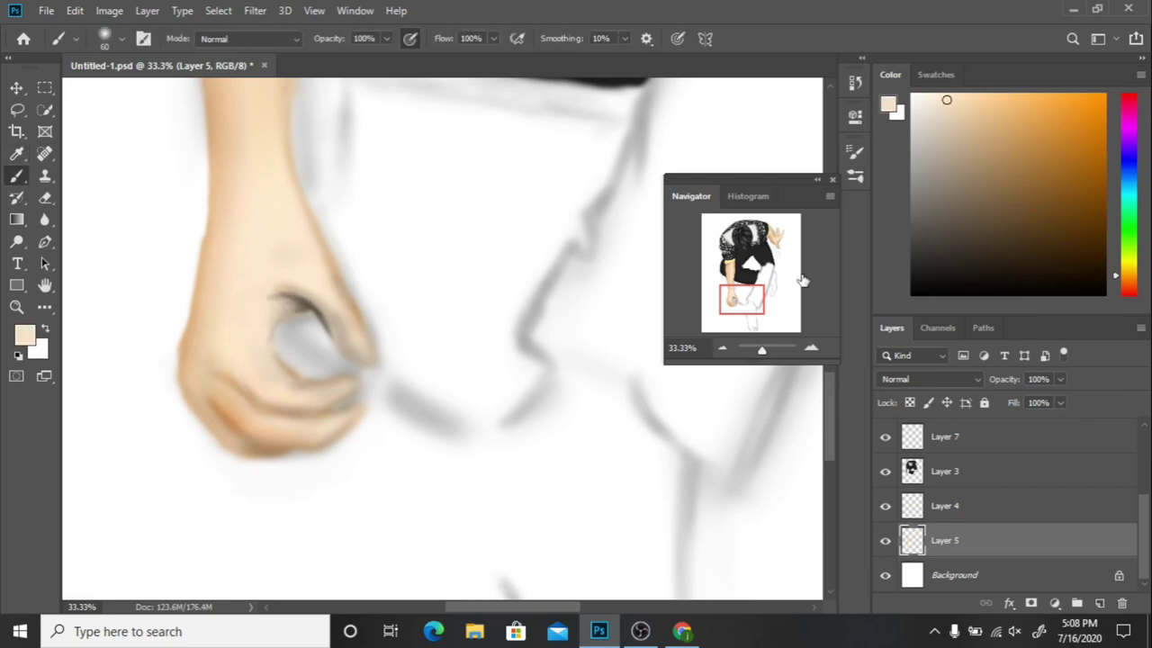
pyautogui.press('d')
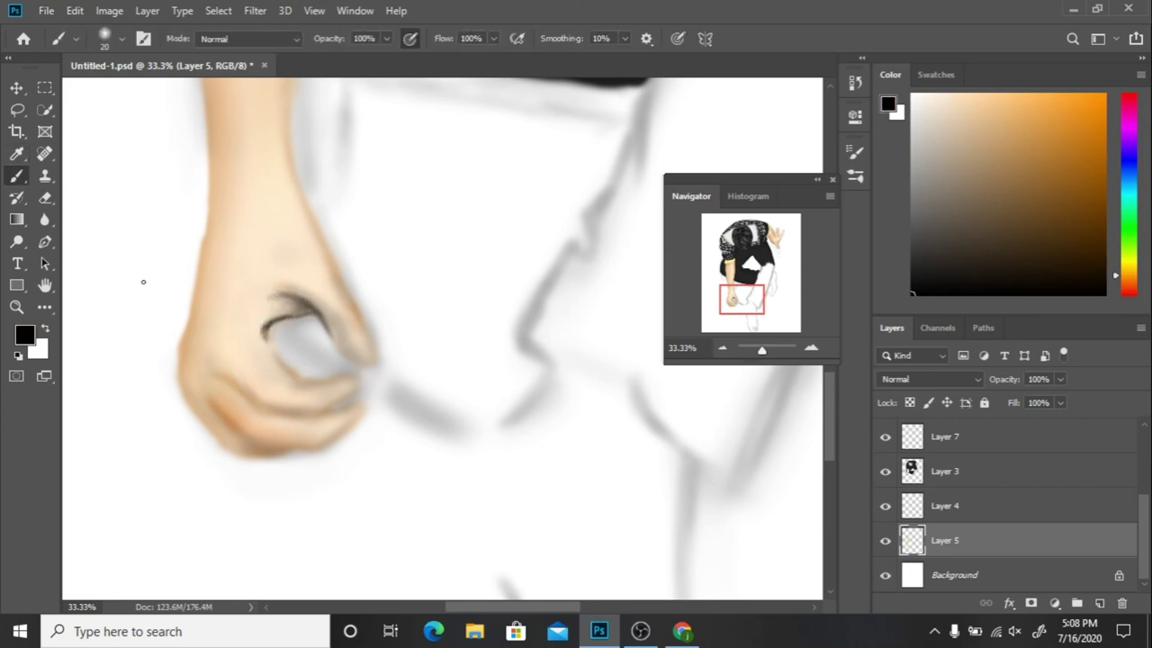
pyautogui.hotkey('ctrl', '-')
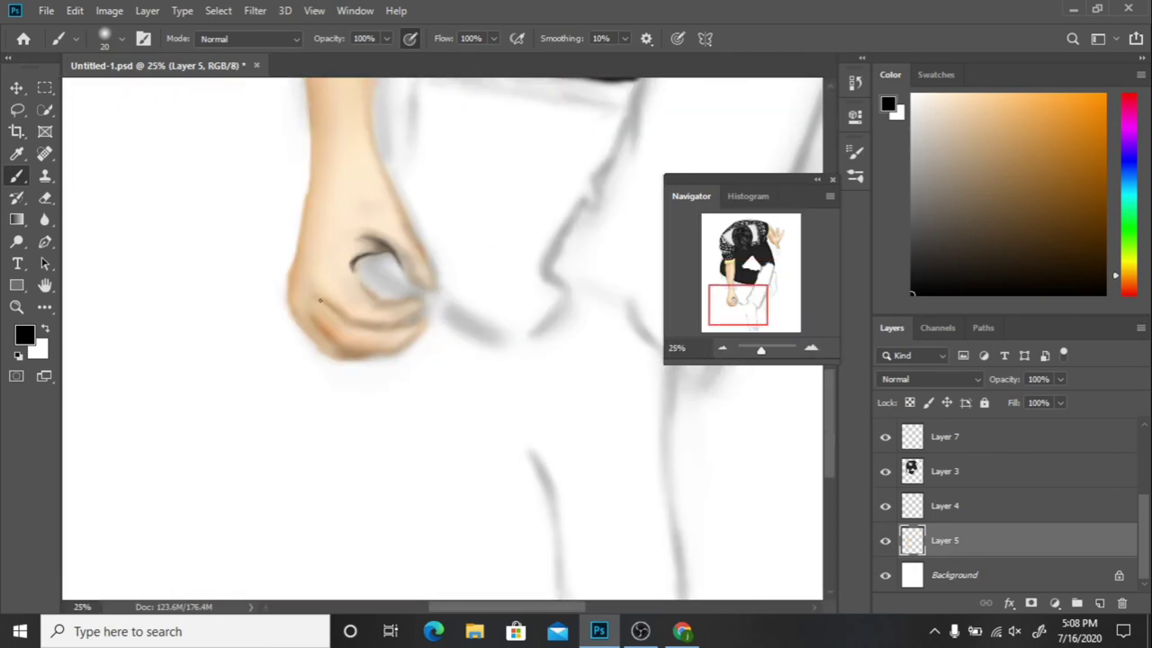
pyautogui.moveTo(378, 339); pyautogui.dragTo(455, 461)
# Step: Sample the light skin tone of the arm and a darker tan from the hand
pyautogui.keyDown('alt'); pyautogui.keyDown('shift'); pyautogui.rightClick(491, 323); pyautogui.keyUp('shift'); pyautogui.keyUp('alt')
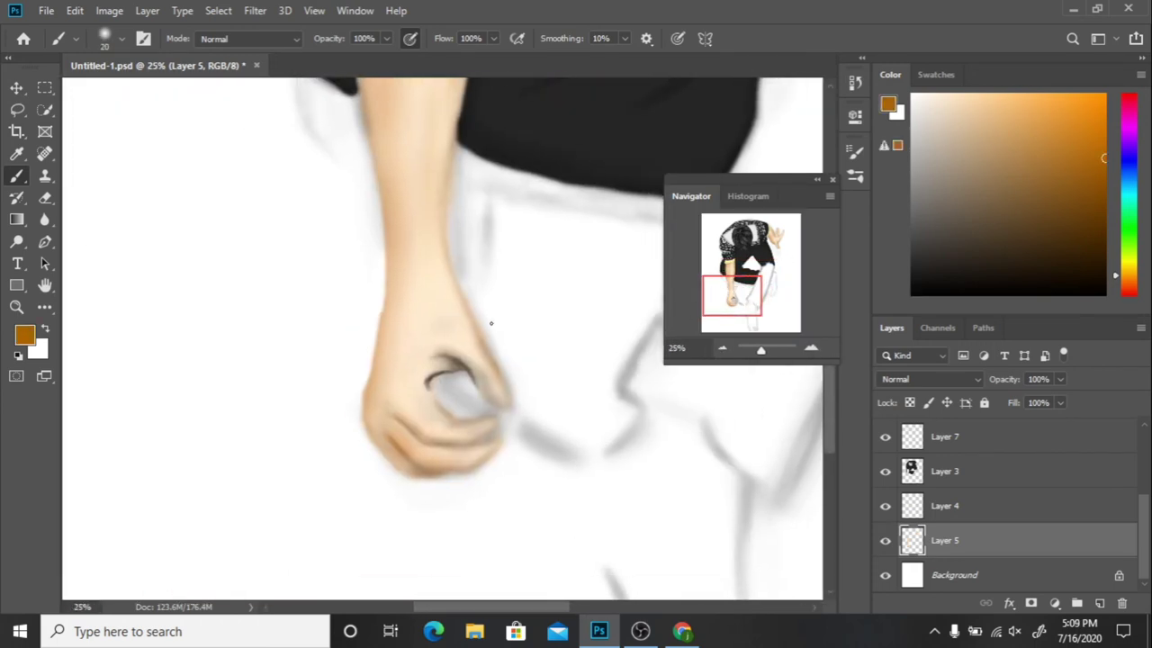
pyautogui.press(']')
pyautogui.press(']')
pyautogui.press(']')
pyautogui.keyDown('alt'); pyautogui.click(353, 333); pyautogui.keyUp('alt')
pyautogui.press('[')
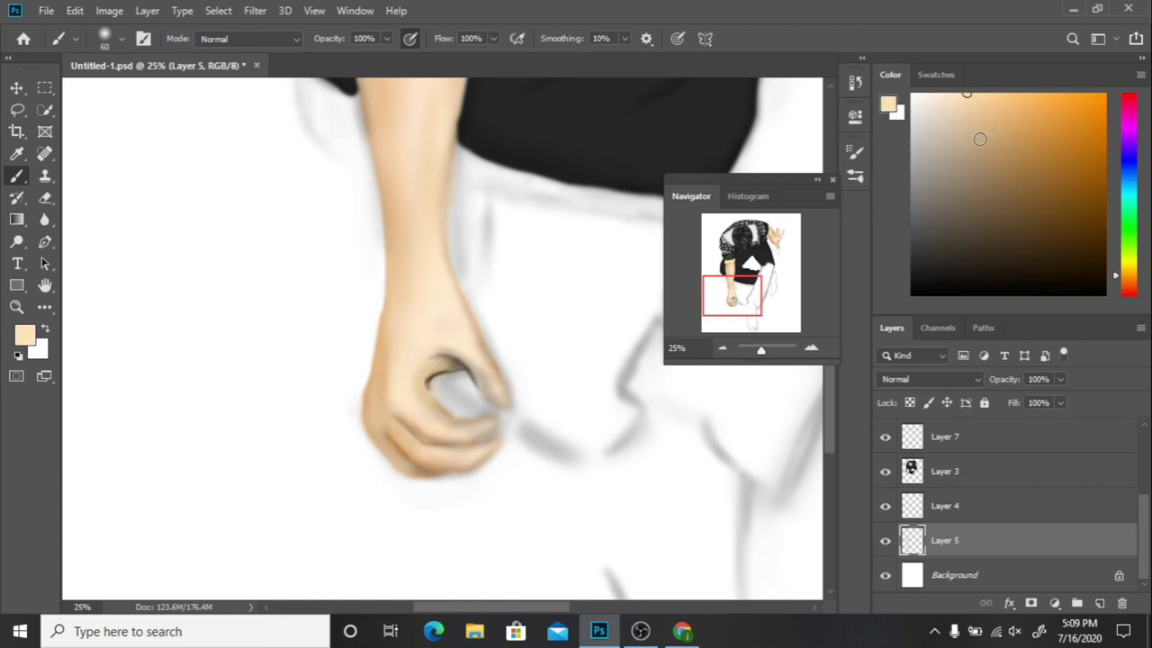
pyautogui.keyDown('alt'); pyautogui.click(428, 439); pyautogui.keyUp('alt')
pyautogui.press('[')
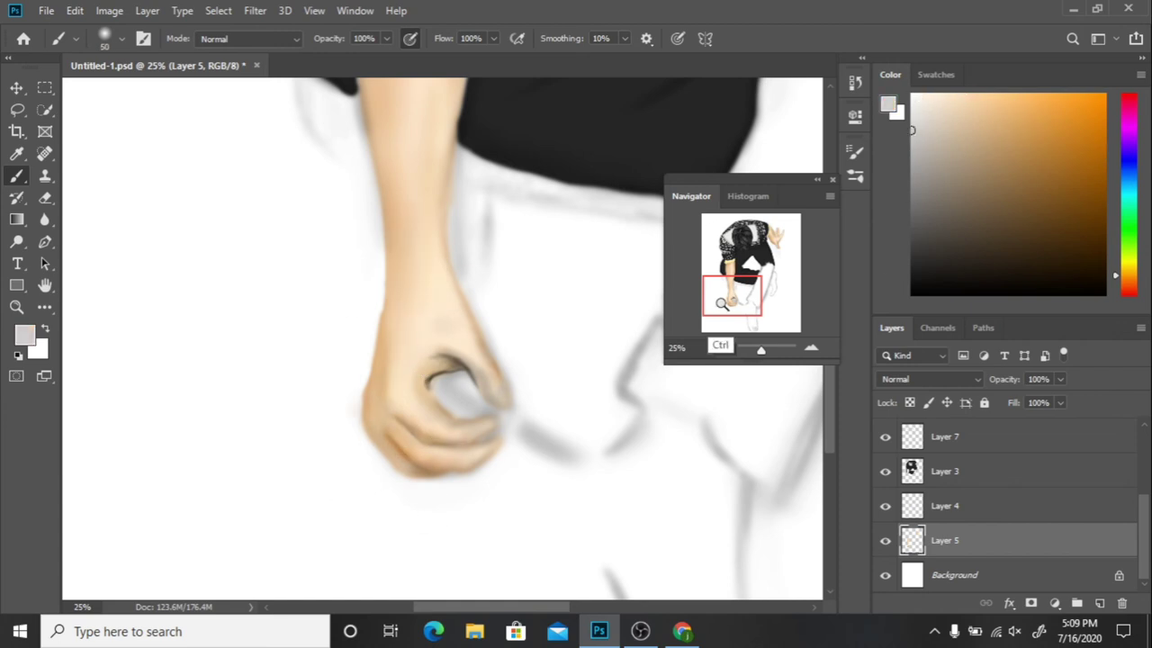
# Step: Frame the upper shirt and raised arm, then shade along the upper arm's edge
pyautogui.keyDown('alt'); pyautogui.click(501, 387); pyautogui.keyUp('alt')
pyautogui.click(723, 349)
pyautogui.click(723, 348)
pyautogui.click(810, 347)
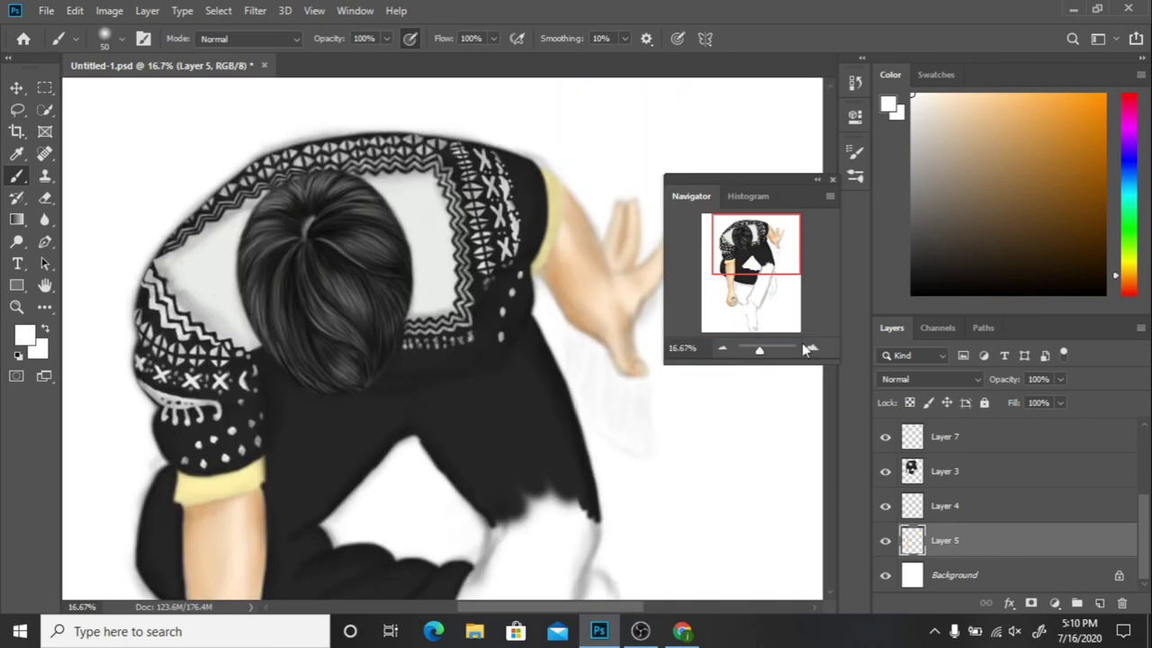
pyautogui.click(810, 347)
pyautogui.press('d')
pyautogui.press('[')
pyautogui.press('[')
pyautogui.press('[')
pyautogui.moveTo(453, 148); pyautogui.dragTo(491, 219)
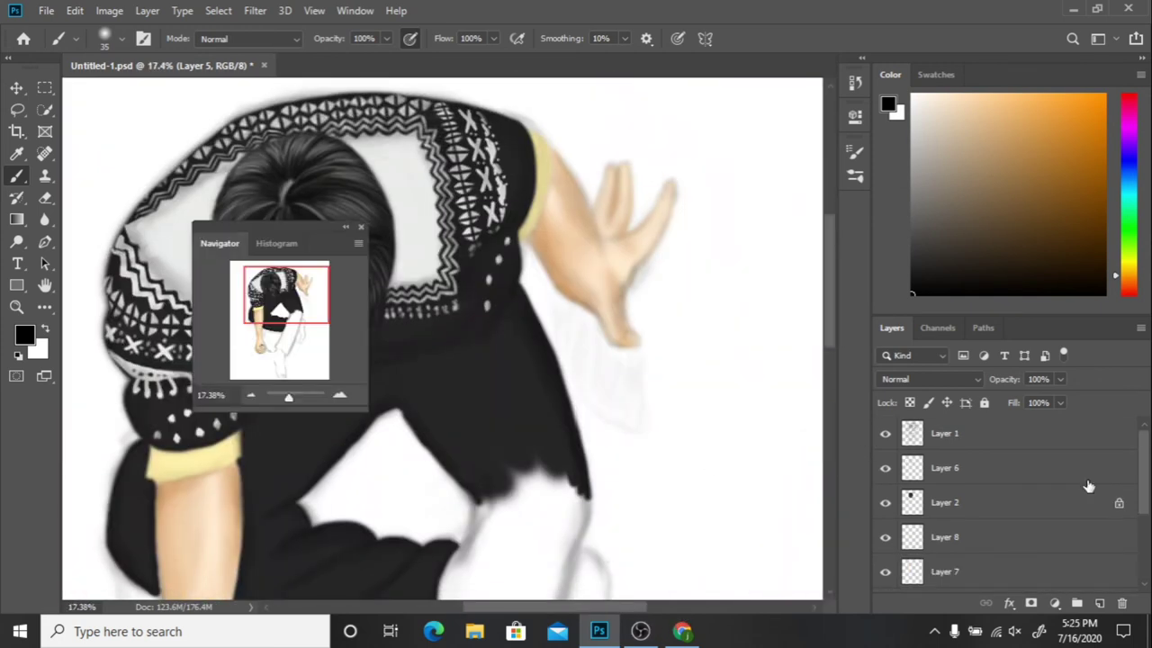
# Step: Shade the forearm between sleeve and hand in brown, then zoom back onto the fist
pyautogui.scroll(-3, 1089, 486)
pyautogui.keyDown('alt'); pyautogui.click(576, 229); pyautogui.keyUp('alt')
pyautogui.moveTo(558, 158); pyautogui.dragTo(589, 216)
pyautogui.moveTo(547, 280)
pyautogui.mouseDown()
pyautogui.moveTo(609, 237)
pyautogui.moveTo(630, 297)
pyautogui.mouseUp()
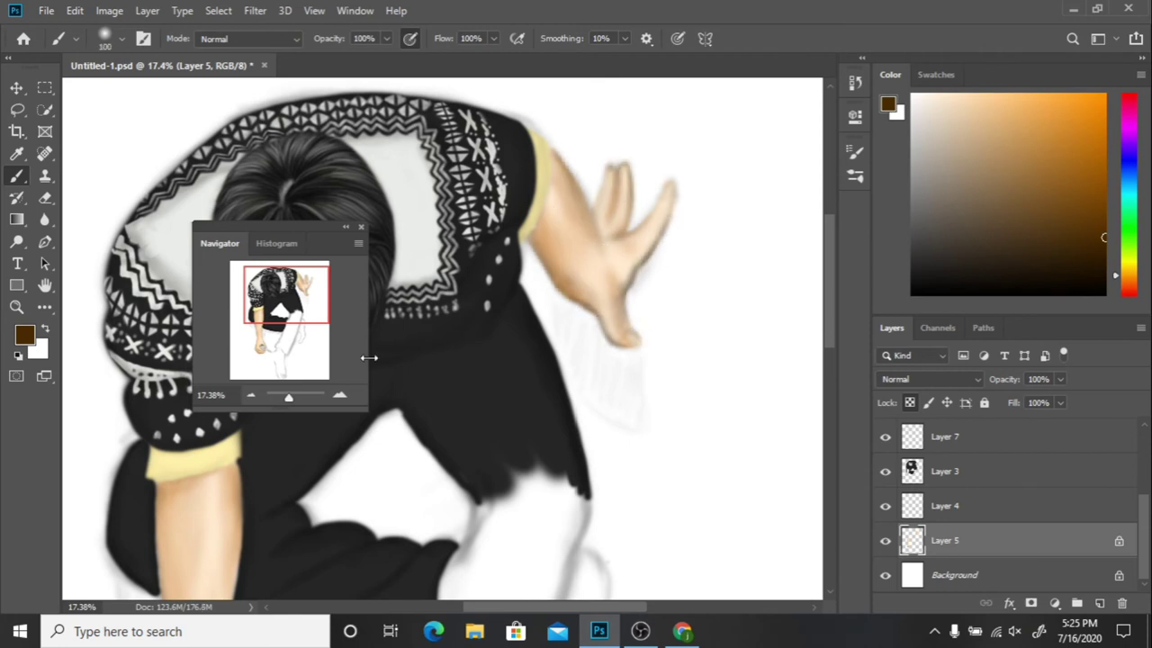
pyautogui.scroll(-5, 539, 288)
pyautogui.scroll(4, 575, 272)
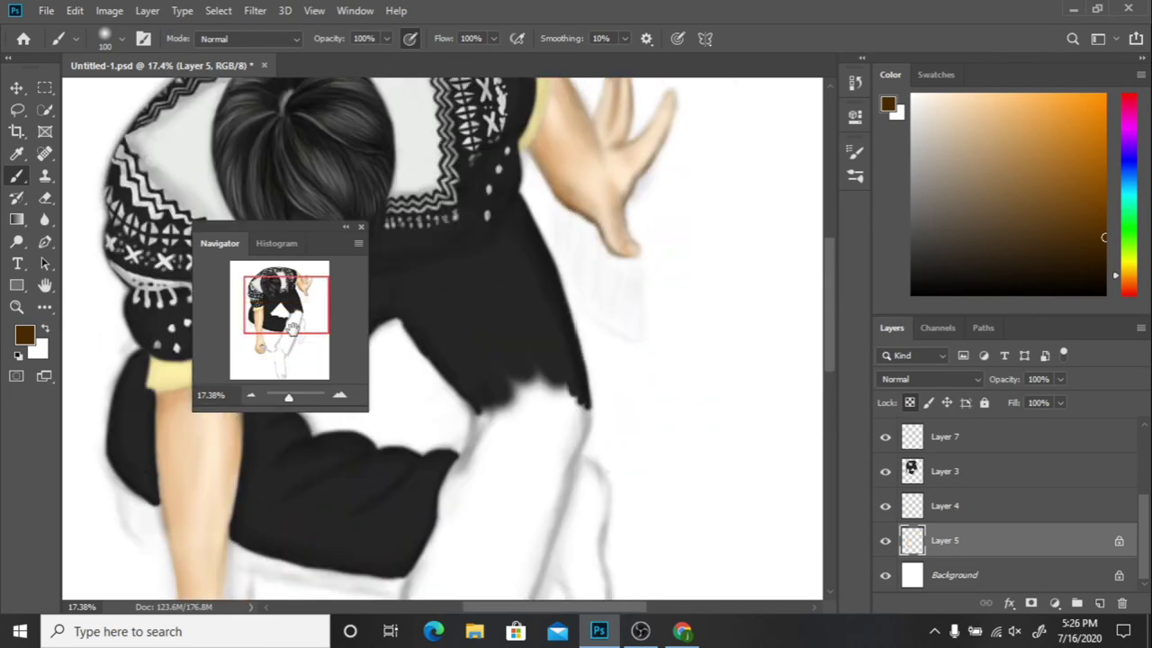
pyautogui.moveTo(292, 327); pyautogui.dragTo(285, 350)
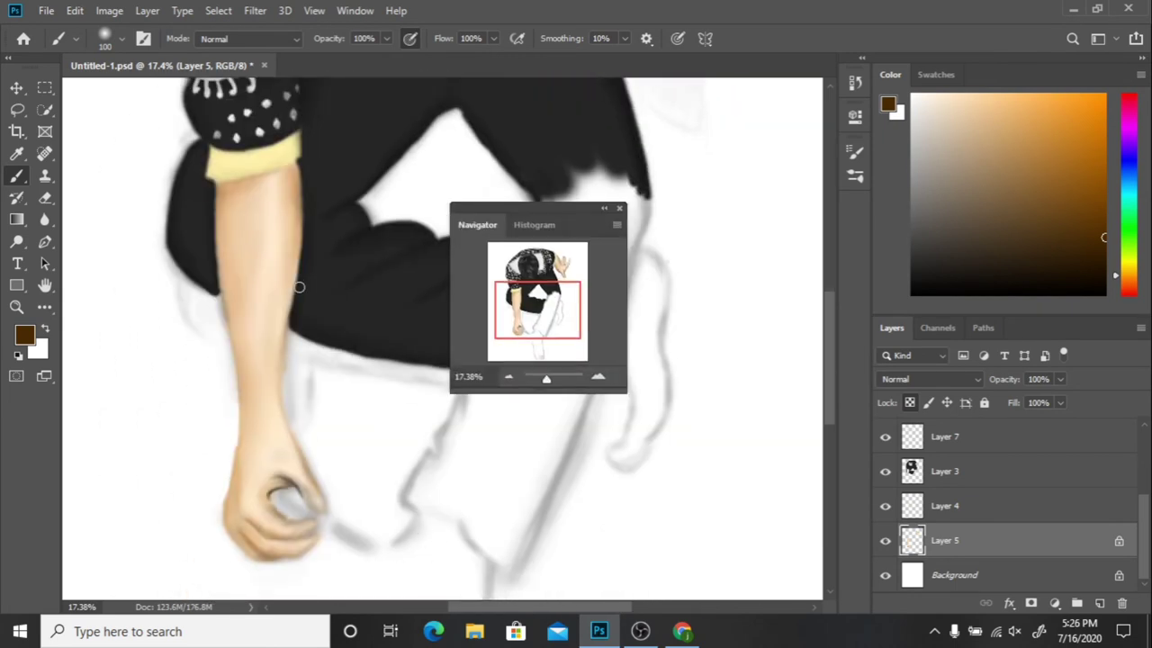
pyautogui.hotkey('ctrl', '+')
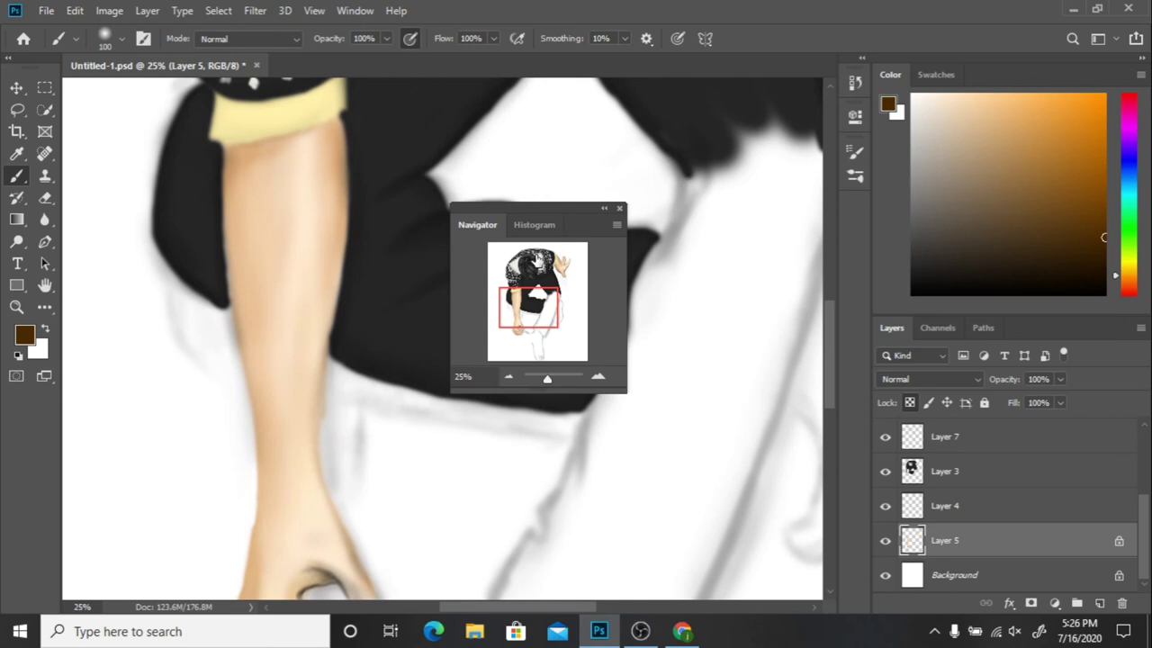
pyautogui.moveTo(533, 304); pyautogui.dragTo(531, 325)
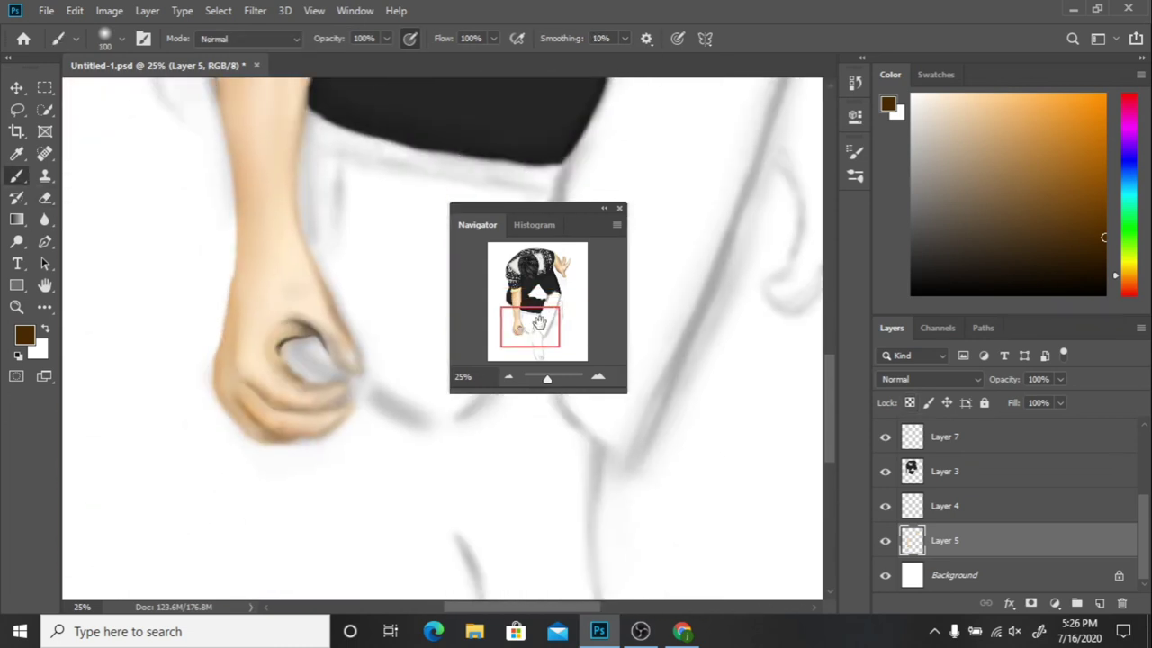
# Step: On a new layer, paint a black pen shaft out of the fist and erase its upper edge thinner
pyautogui.click(1098, 602)
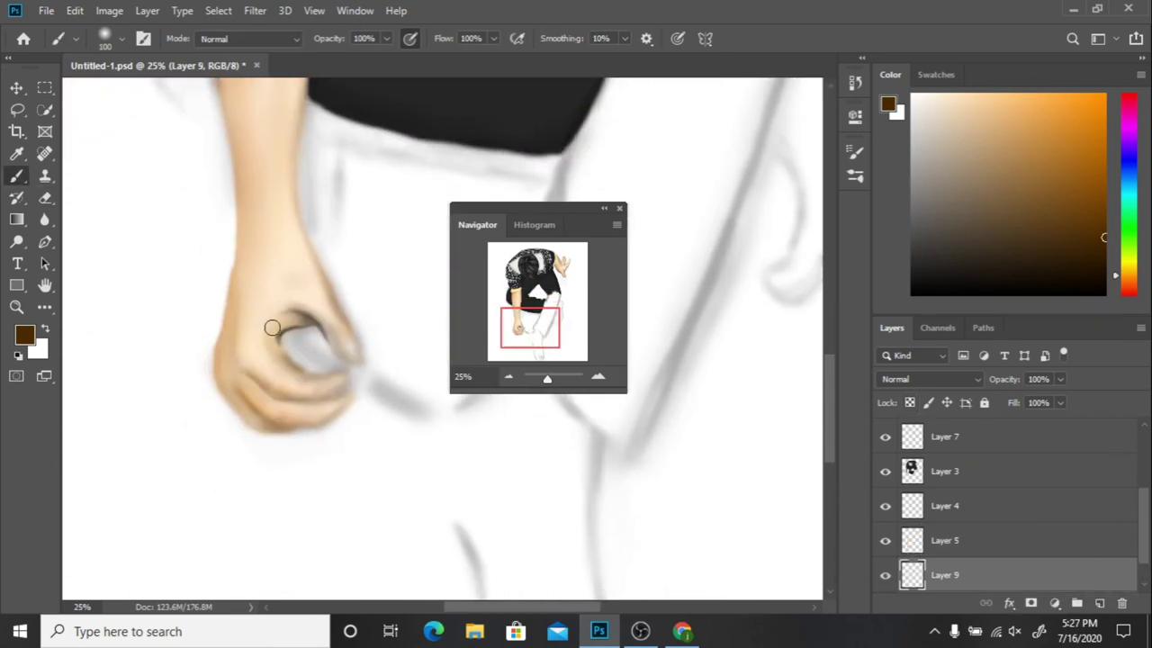
pyautogui.click(855, 152)
pyautogui.hotkey('shift', ',')
pyautogui.moveTo(304, 348)
pyautogui.mouseDown()
pyautogui.moveTo(428, 405)
pyautogui.moveTo(362, 312)
pyautogui.mouseUp()
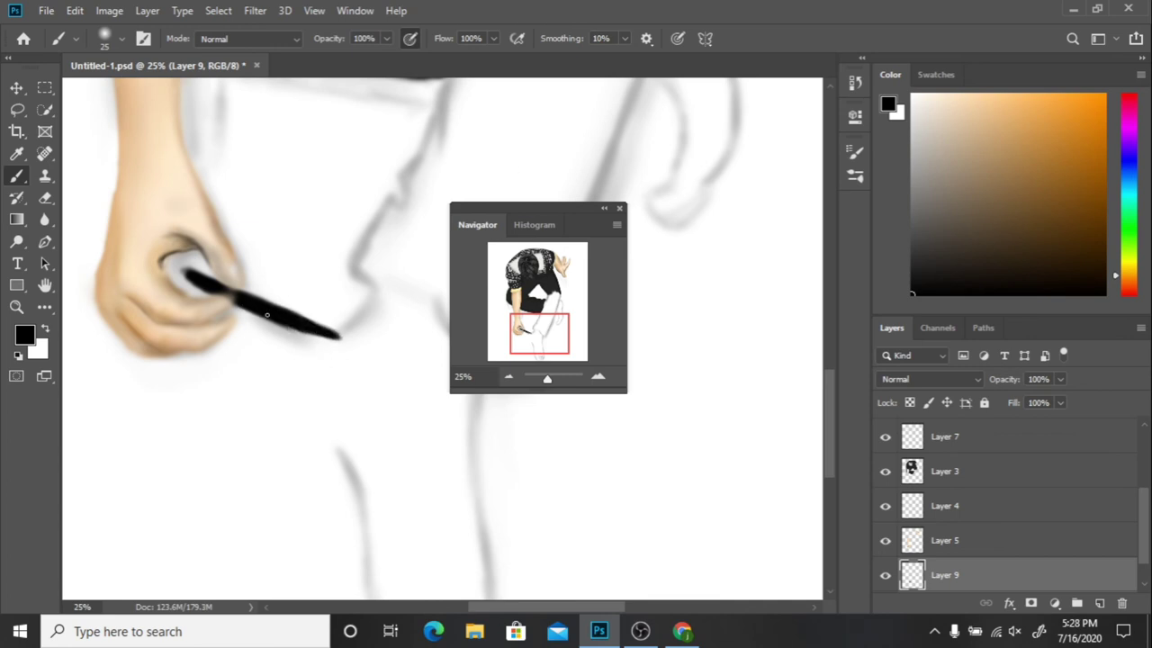
pyautogui.press('e')
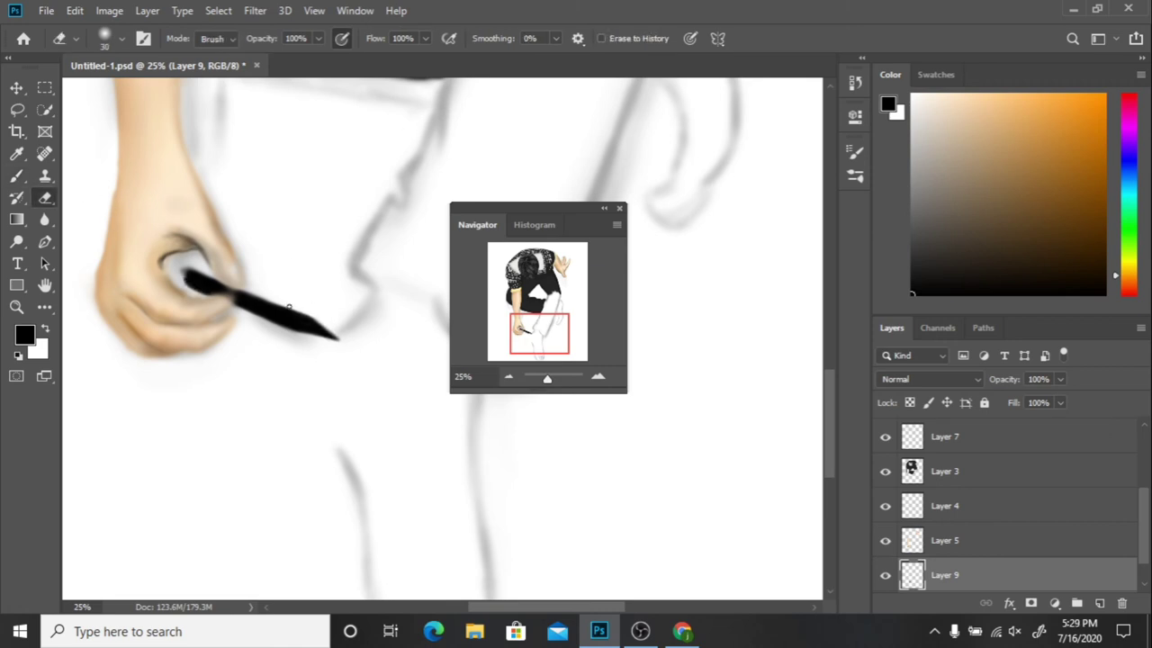
pyautogui.moveTo(277, 303); pyautogui.dragTo(310, 316)
pyautogui.press('b')
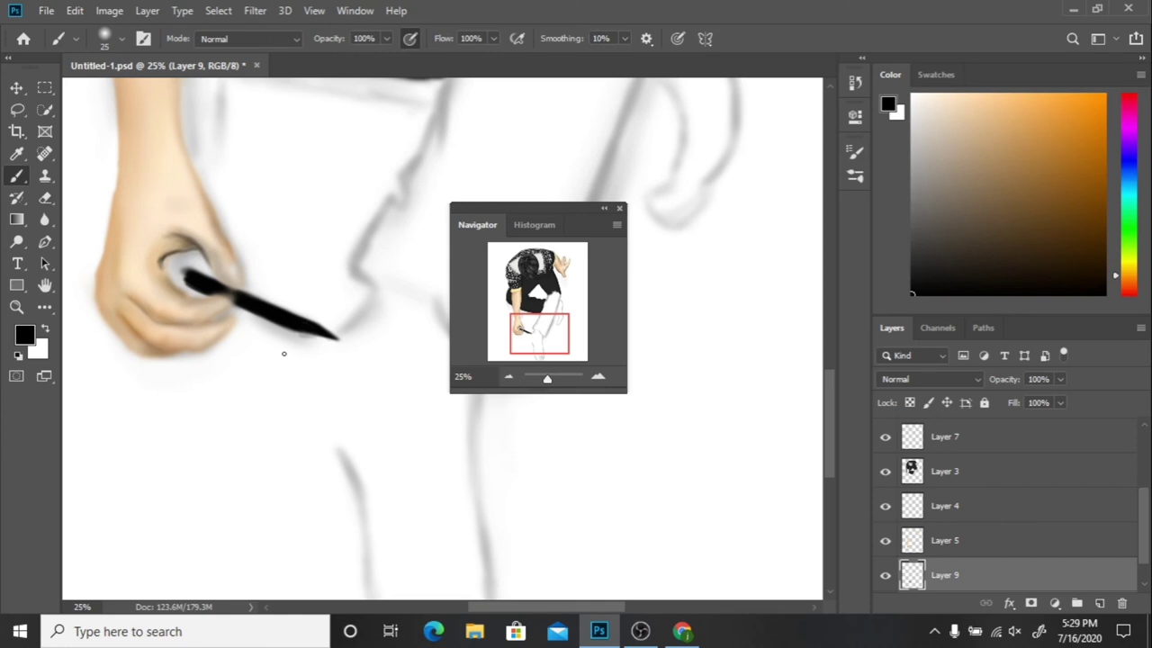
# Step: Add Layer 10 for a light grey pen end piece and lock its transparent pixels
pyautogui.hotkey('ctrl', 'shift', 'alt', 'n')
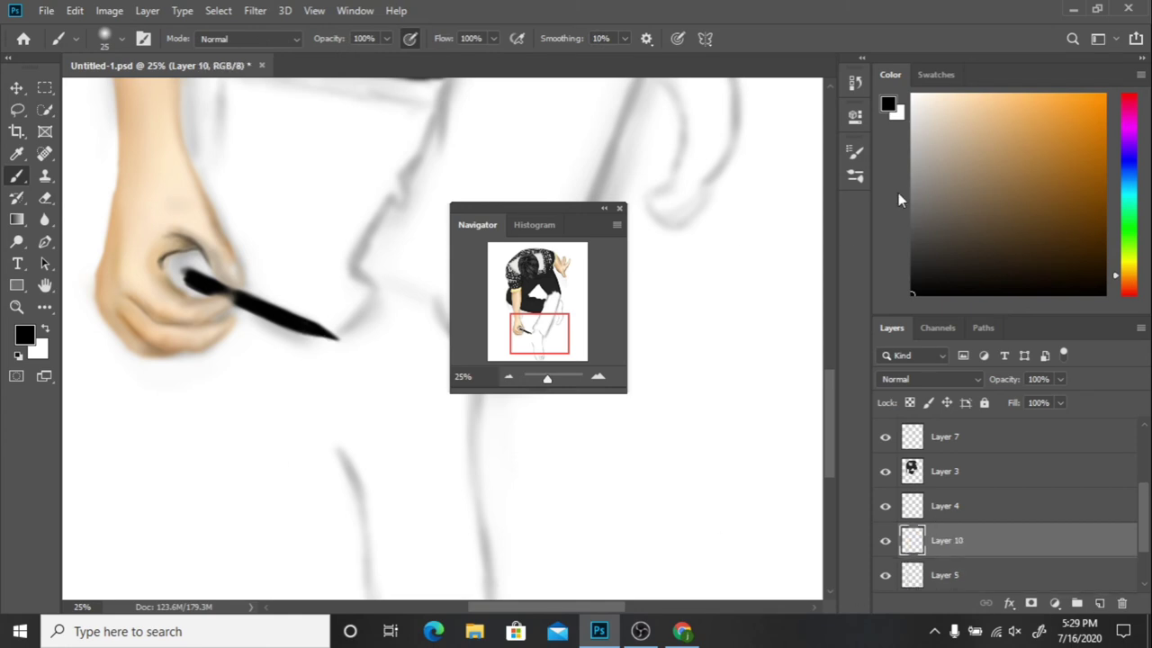
pyautogui.keyDown('alt'); pyautogui.click(163, 273); pyautogui.keyUp('alt')
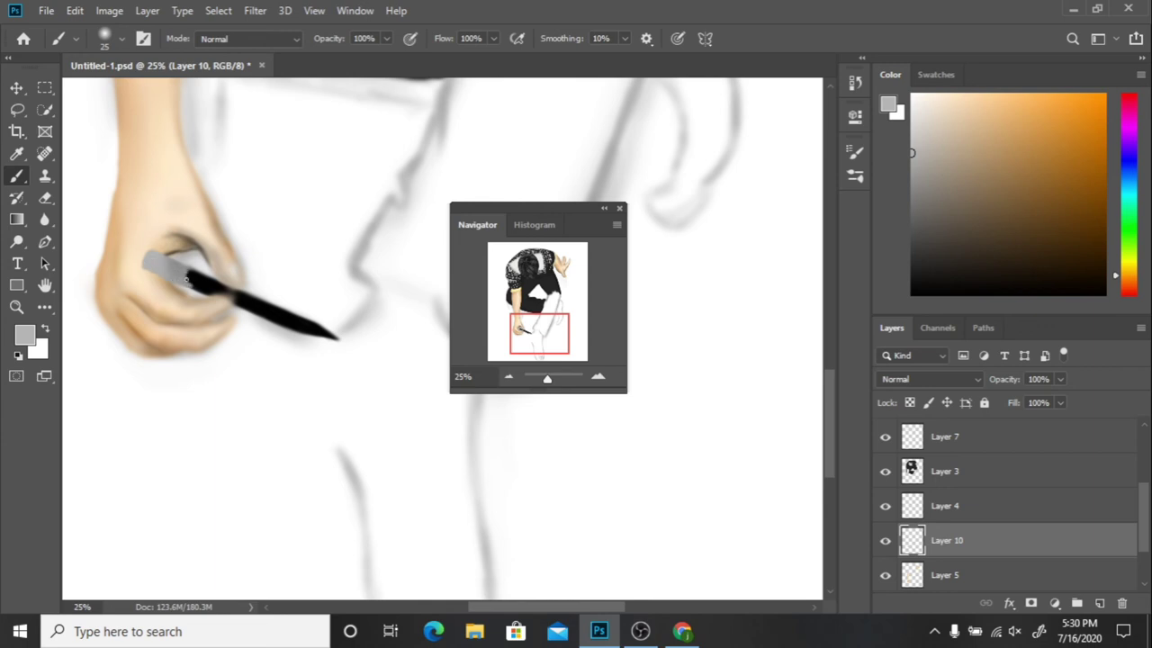
pyautogui.press('e')
pyautogui.press('b')
pyautogui.press('e')
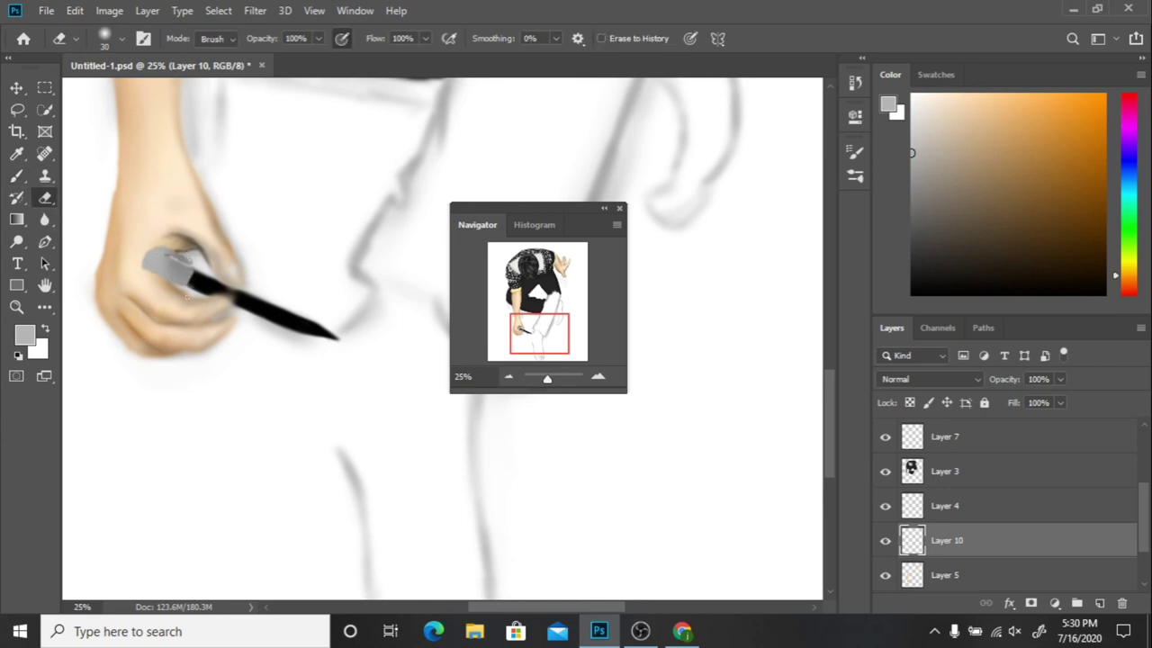
pyautogui.click(909, 402)
pyautogui.press('d')
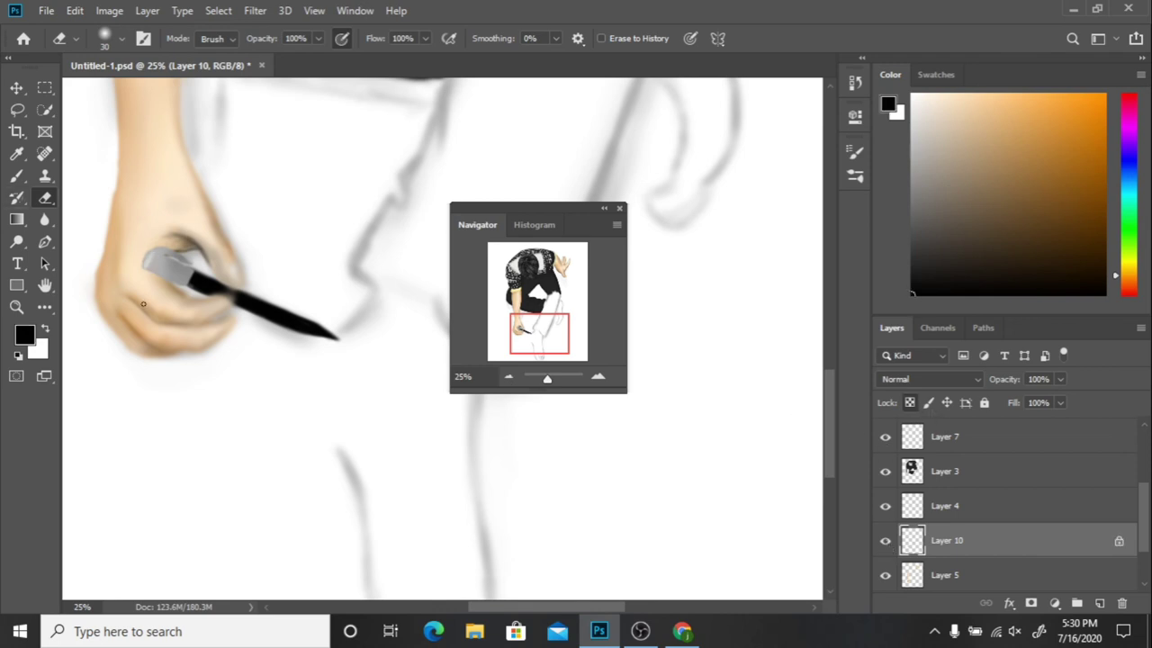
pyautogui.press('b')
# Step: Paint a white airbrushed highlight along the pen barrel on the pen's layer
pyautogui.hotkey('shift', 'alt', 'p')
pyautogui.press(']')
pyautogui.press(']')
pyautogui.press(']')
pyautogui.press('F5')
pyautogui.press('F5')
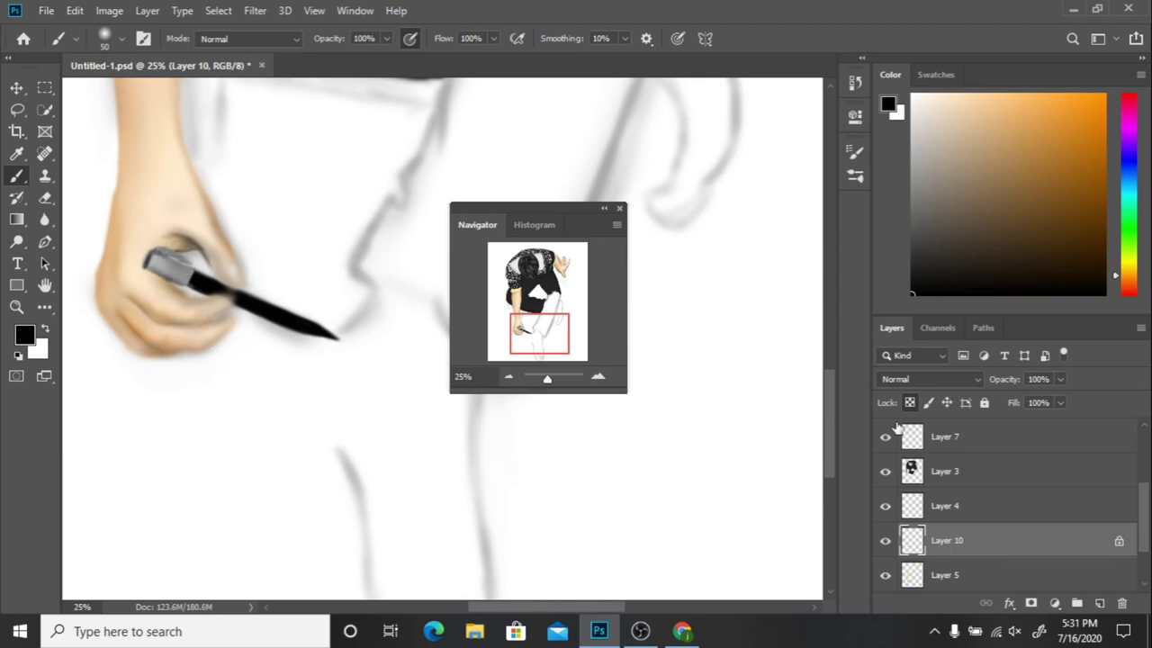
pyautogui.hotkey('alt', '[')
pyautogui.hotkey('alt', '[')
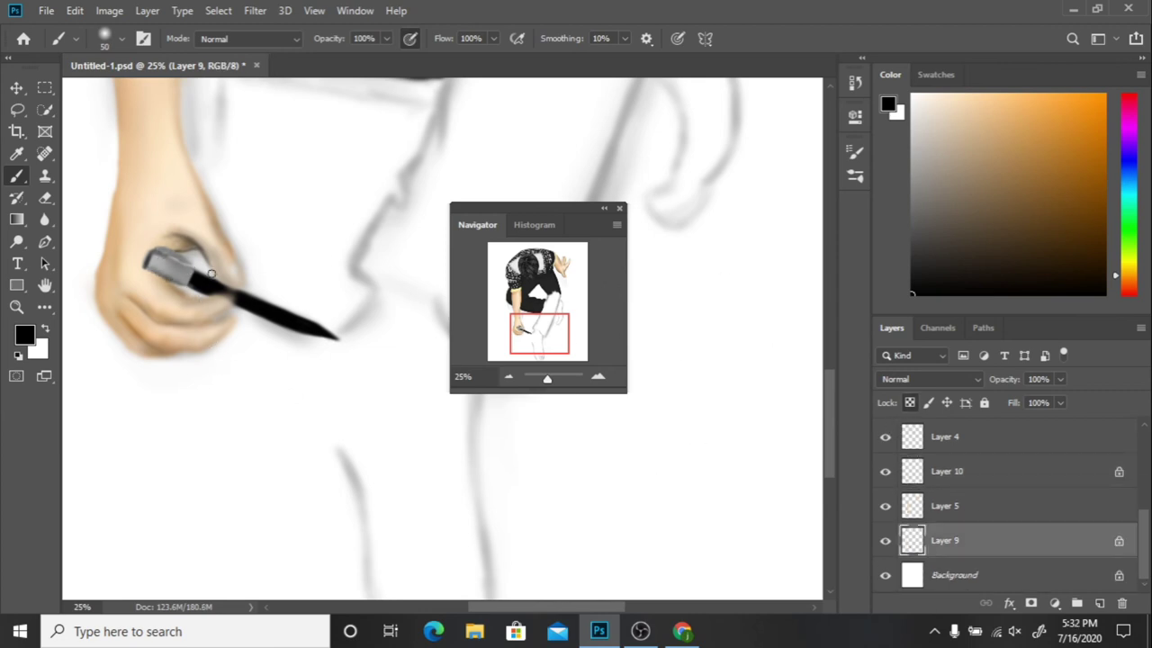
pyautogui.press('x')
pyautogui.moveTo(201, 276); pyautogui.dragTo(297, 325)
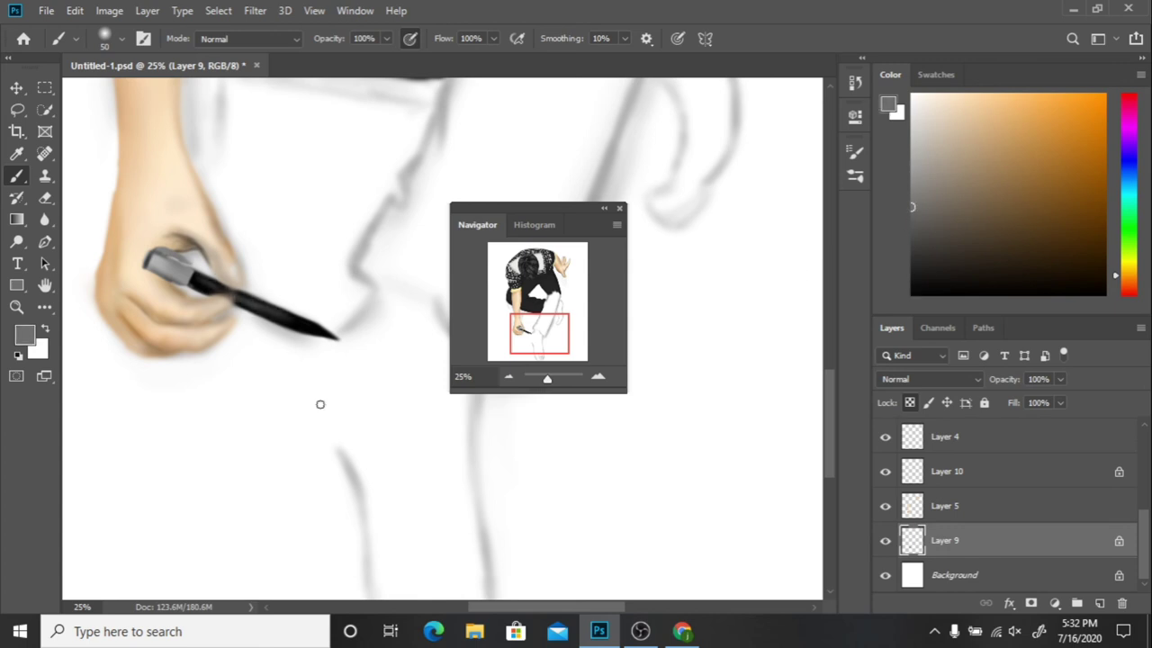
pyautogui.press('[')
pyautogui.press('[')
pyautogui.press('[')
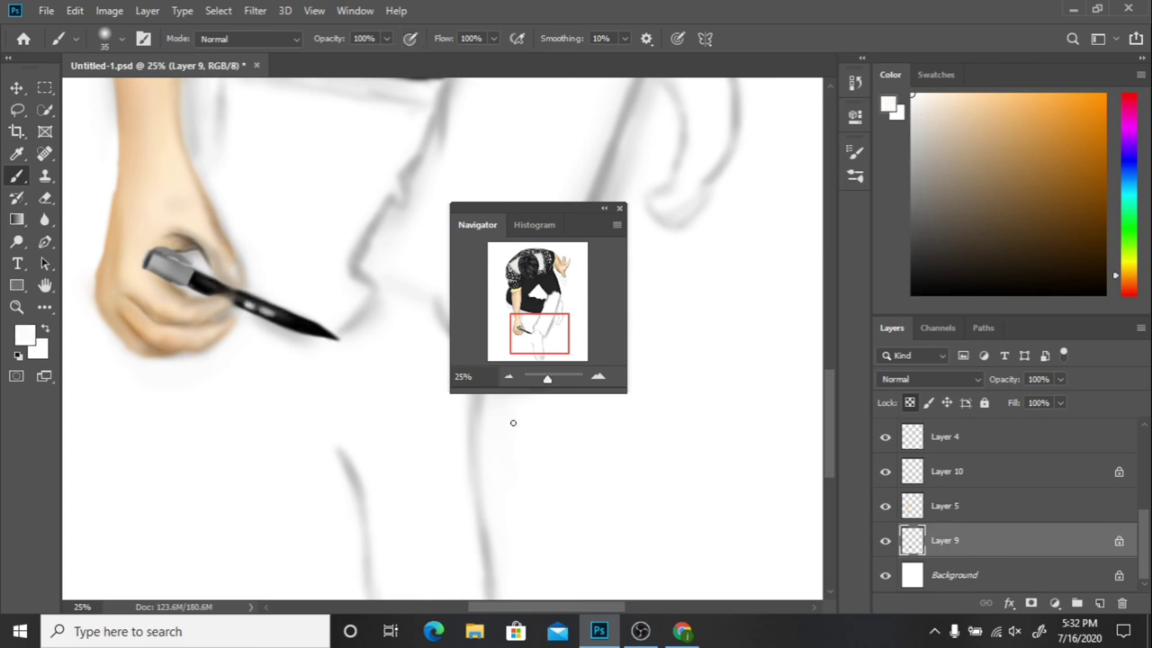
pyautogui.press('x')
pyautogui.hotkey('ctrl', '-')
pyautogui.hotkey('ctrl', '-')
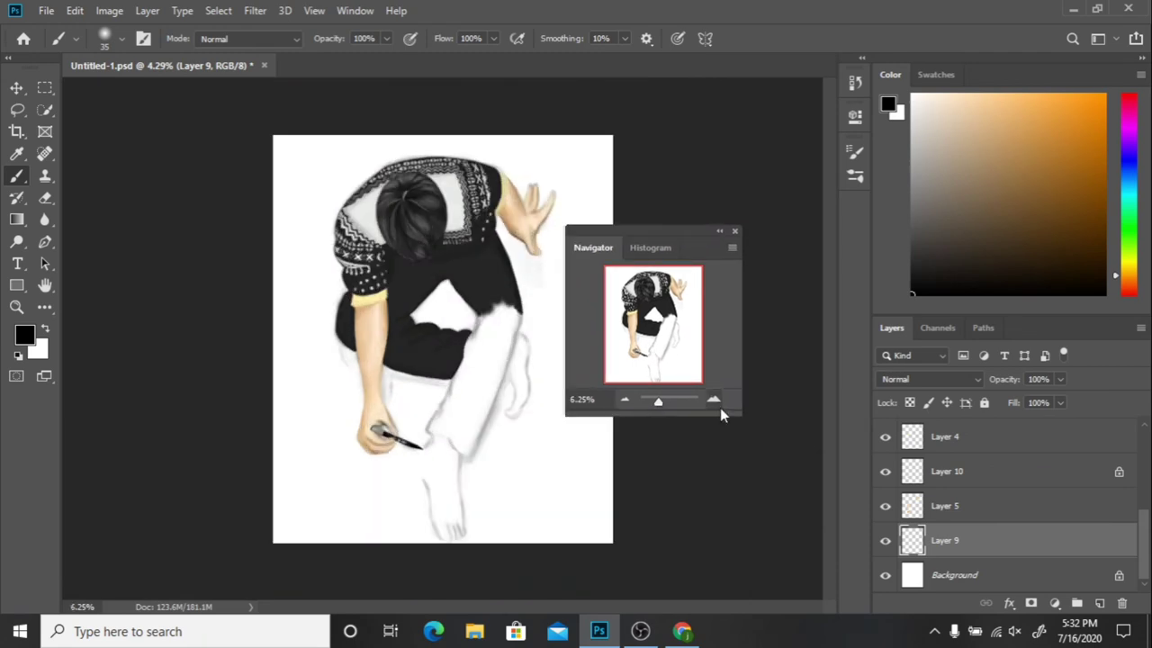
# Step: Choose a grey shadow colour and create Layer 11 above the Background
pyautogui.hotkey('alt', ']')
pyautogui.hotkey('ctrl', '+')
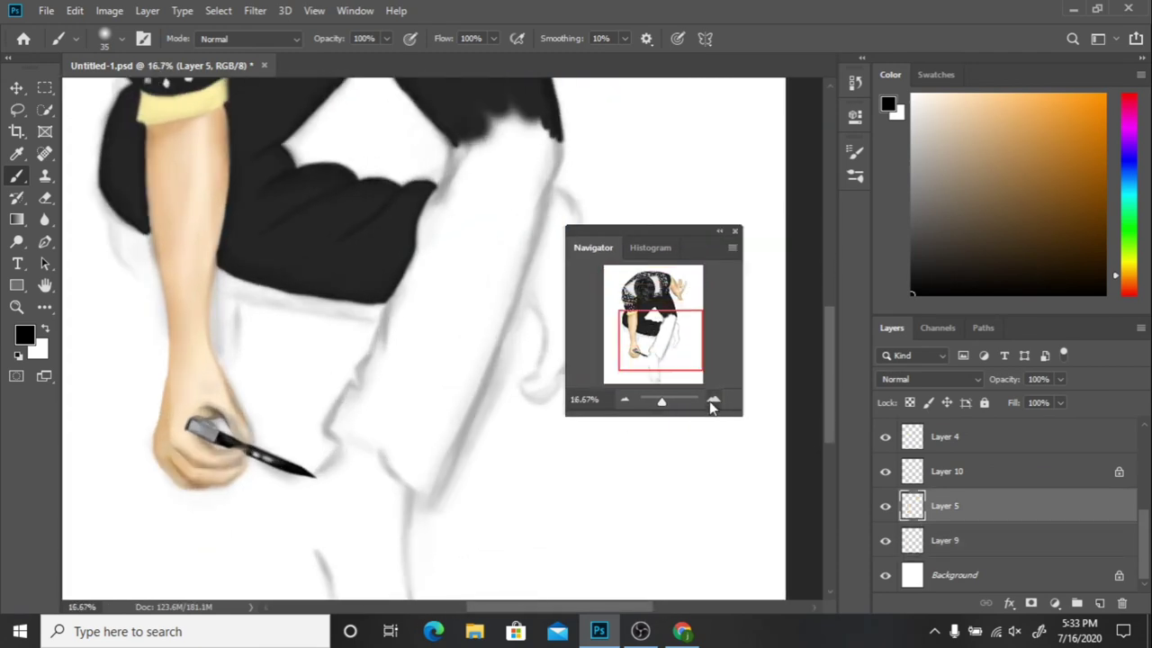
pyautogui.hotkey('ctrl', '+')
pyautogui.keyDown('alt'); pyautogui.click(238, 382); pyautogui.keyUp('alt')
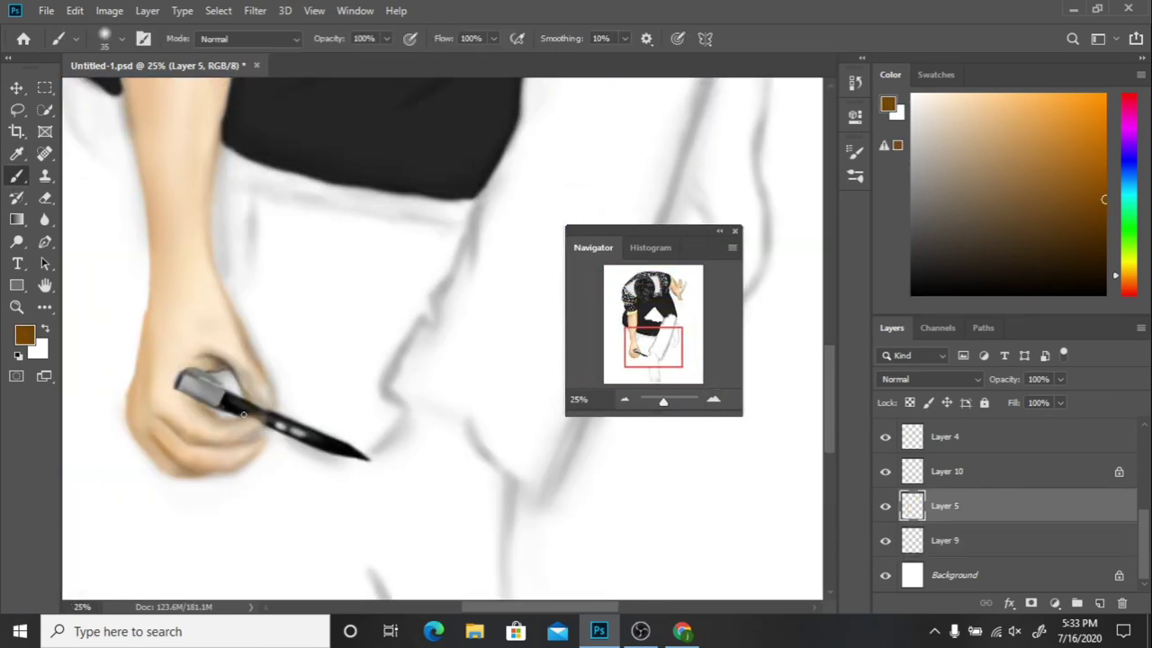
pyautogui.click(625, 398)
pyautogui.click(624, 399)
pyautogui.click(909, 190)
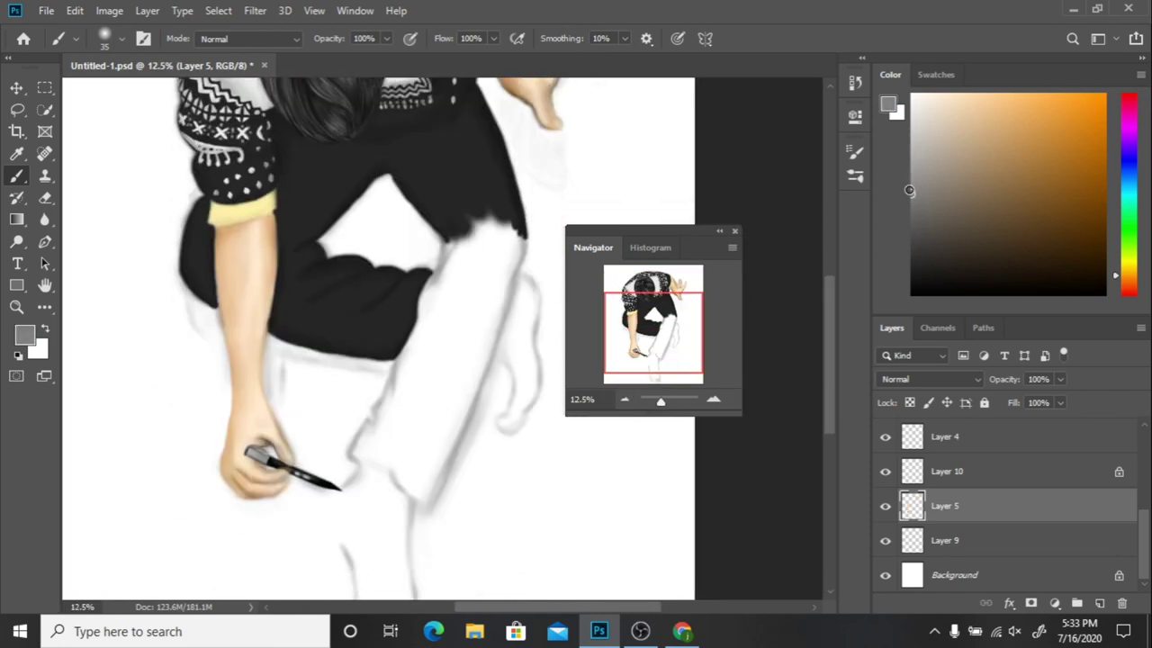
pyautogui.moveTo(908, 189); pyautogui.dragTo(912, 164)
pyautogui.hotkey('alt', '[')
pyautogui.hotkey('alt', '[')
pyautogui.hotkey('ctrl', 'shift', 'alt', 'n')
# Step: Paint soft grey shadows beside the thigh, under the shirt, below the hand and between arm and torso
pyautogui.hotkey('ctrl', '+')
pyautogui.hotkey('ctrl', '+')
pyautogui.moveTo(337, 216)
pyautogui.mouseDown()
pyautogui.moveTo(324, 237)
pyautogui.moveTo(430, 260)
pyautogui.moveTo(504, 242)
pyautogui.moveTo(494, 242)
pyautogui.mouseUp()
pyautogui.press(']')
pyautogui.press(']')
pyautogui.moveTo(165, 178); pyautogui.dragTo(199, 163)
pyautogui.hotkey('ctrl', '-')
pyautogui.hotkey('ctrl', '-')
pyautogui.hotkey('ctrl', '-')
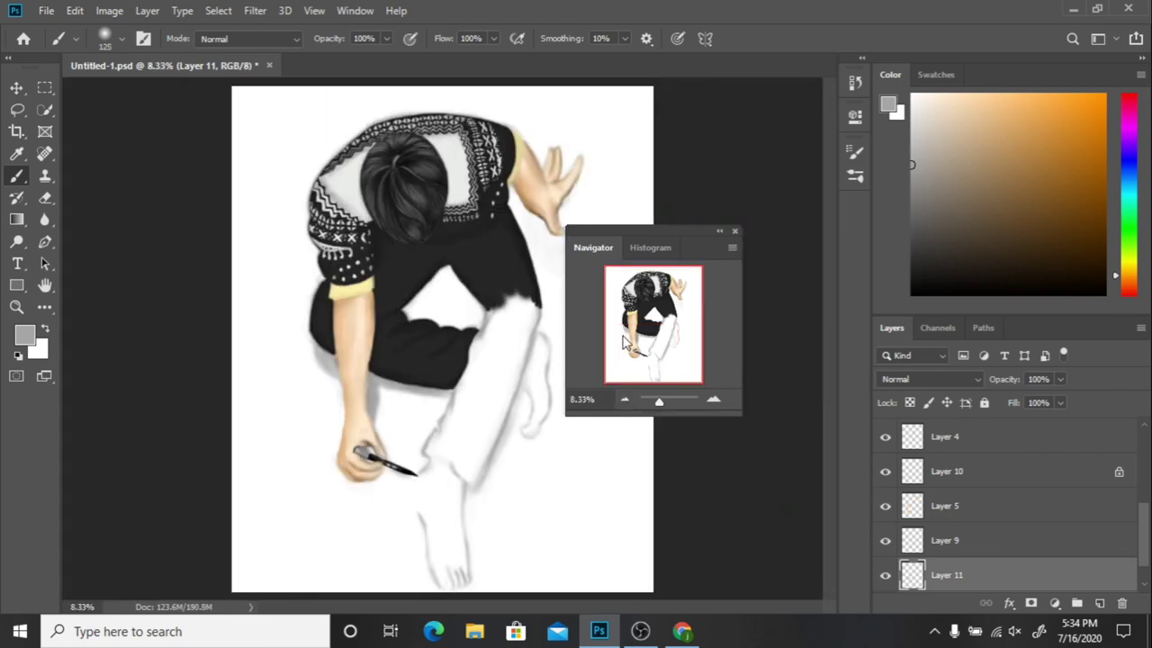
pyautogui.hotkey('ctrl', '+')
pyautogui.hotkey('ctrl', '+')
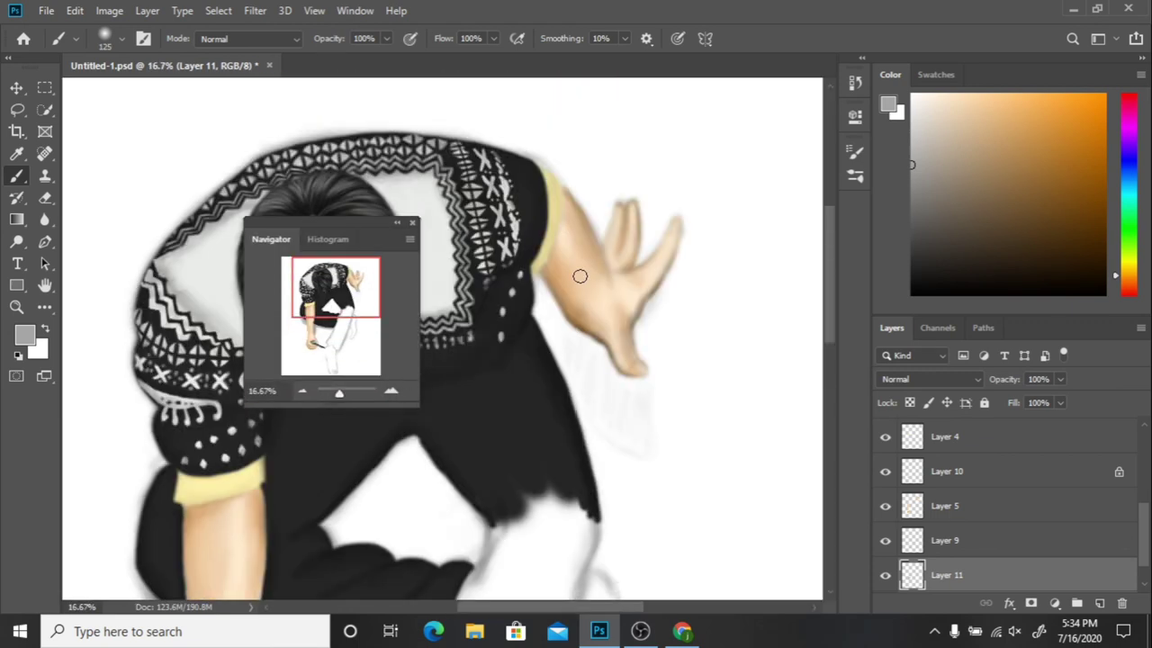
pyautogui.moveTo(631, 346)
pyautogui.mouseDown()
pyautogui.moveTo(638, 416)
pyautogui.moveTo(592, 406)
pyautogui.moveTo(633, 381)
pyautogui.moveTo(613, 445)
pyautogui.moveTo(587, 341)
pyautogui.mouseUp()
pyautogui.hotkey('ctrl', '-')
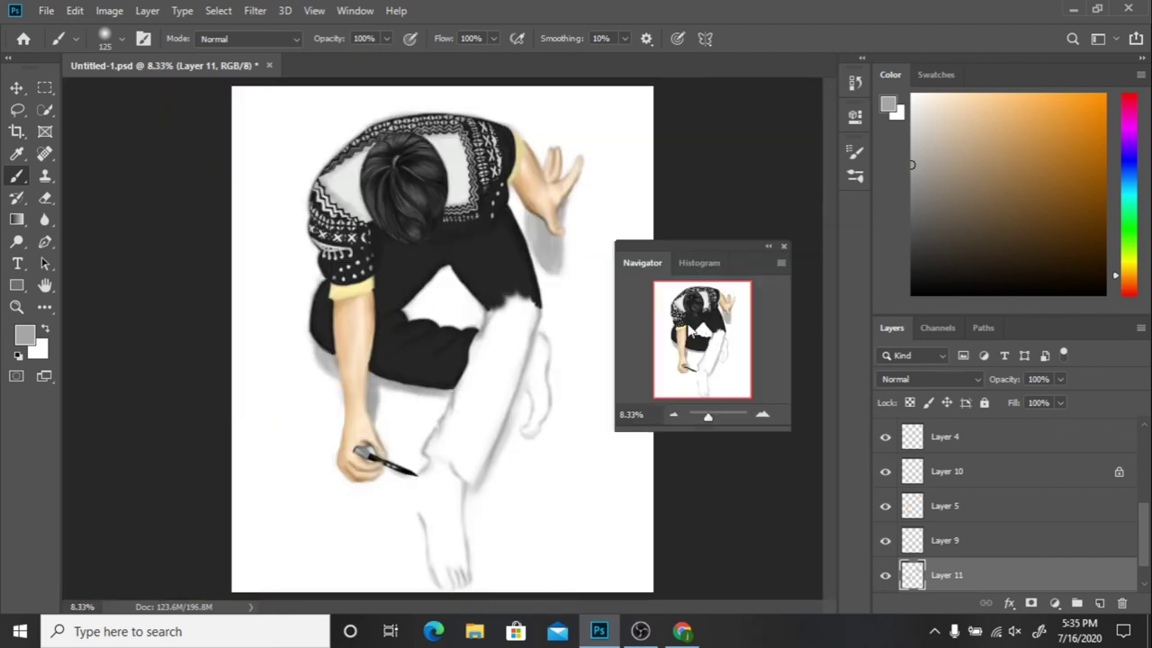
pyautogui.moveTo(431, 288)
pyautogui.mouseDown()
pyautogui.moveTo(476, 311)
pyautogui.moveTo(465, 304)
pyautogui.moveTo(508, 262)
pyautogui.moveTo(402, 304)
pyautogui.mouseUp()
# Step: With a 100 px brush, paint soft grey shading around the shin and foot
pyautogui.press('[')
pyautogui.press('[')
pyautogui.press('[')
pyautogui.keyDown('alt'); pyautogui.click(461, 364); pyautogui.keyUp('alt')
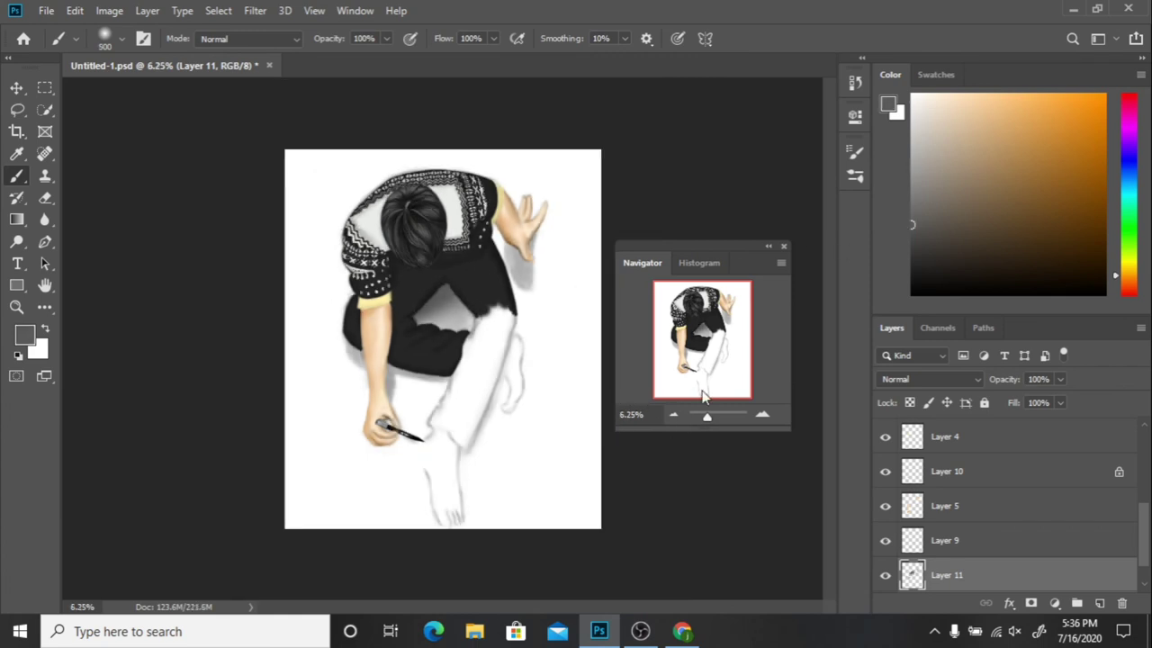
pyautogui.click(761, 413)
pyautogui.moveTo(719, 360); pyautogui.dragTo(724, 383)
pyautogui.keyDown('alt'); pyautogui.click(159, 231); pyautogui.keyUp('alt')
pyautogui.scroll(-1, 478, 431)
pyautogui.press('[')
pyautogui.press('[')
pyautogui.press('[')
pyautogui.hotkey('ctrl', '+')
pyautogui.scroll(-3, 303, 282)
pyautogui.press('[')
pyautogui.press('[')
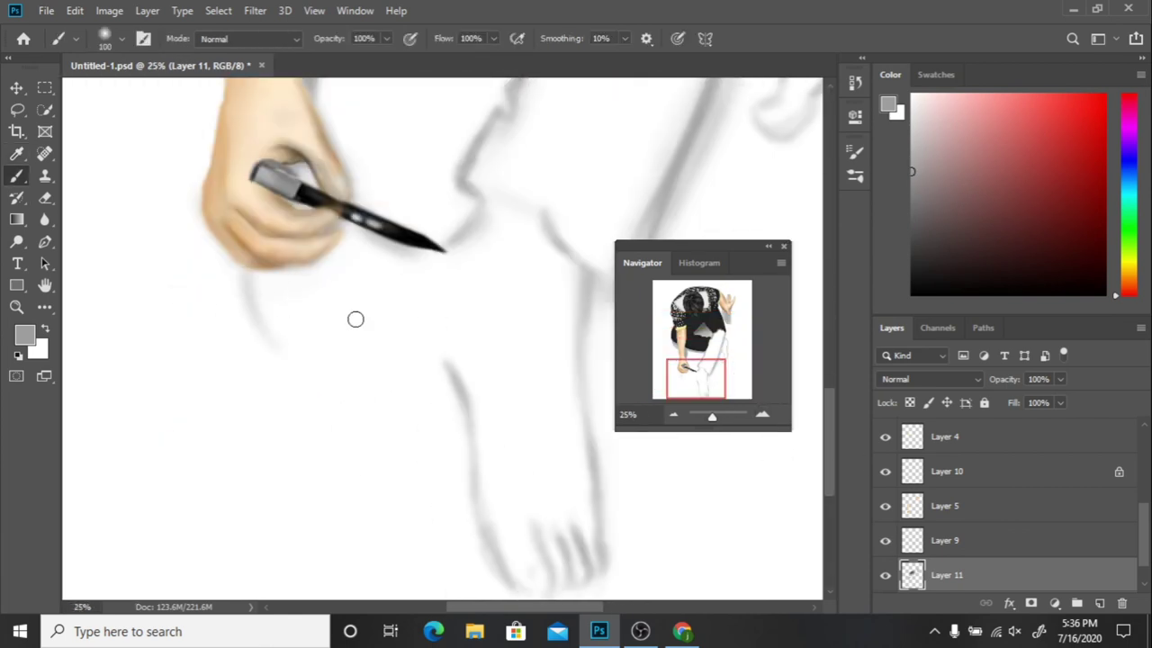
pyautogui.moveTo(328, 357)
pyautogui.mouseDown()
pyautogui.moveTo(388, 301)
pyautogui.moveTo(294, 309)
pyautogui.moveTo(349, 321)
pyautogui.moveTo(291, 285)
pyautogui.moveTo(321, 339)
pyautogui.mouseUp()
# Step: Zoom out to the whole figure at 12.5% and select Layer 6
pyautogui.click(673, 415)
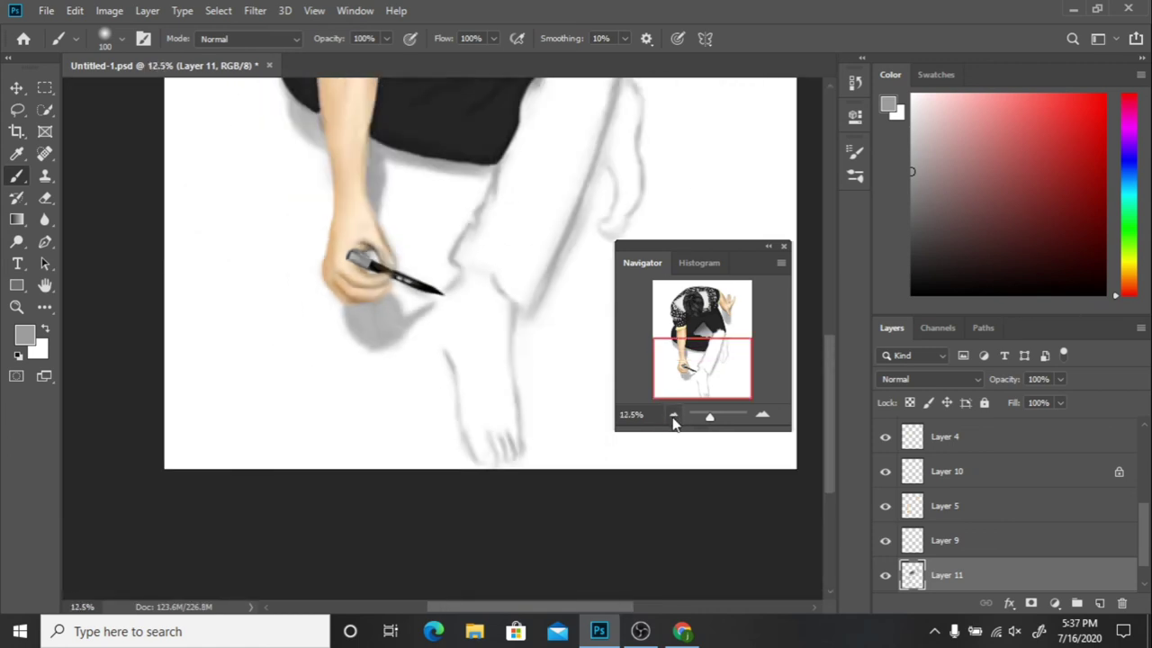
pyautogui.click(673, 415)
pyautogui.scroll(3, 990, 504)
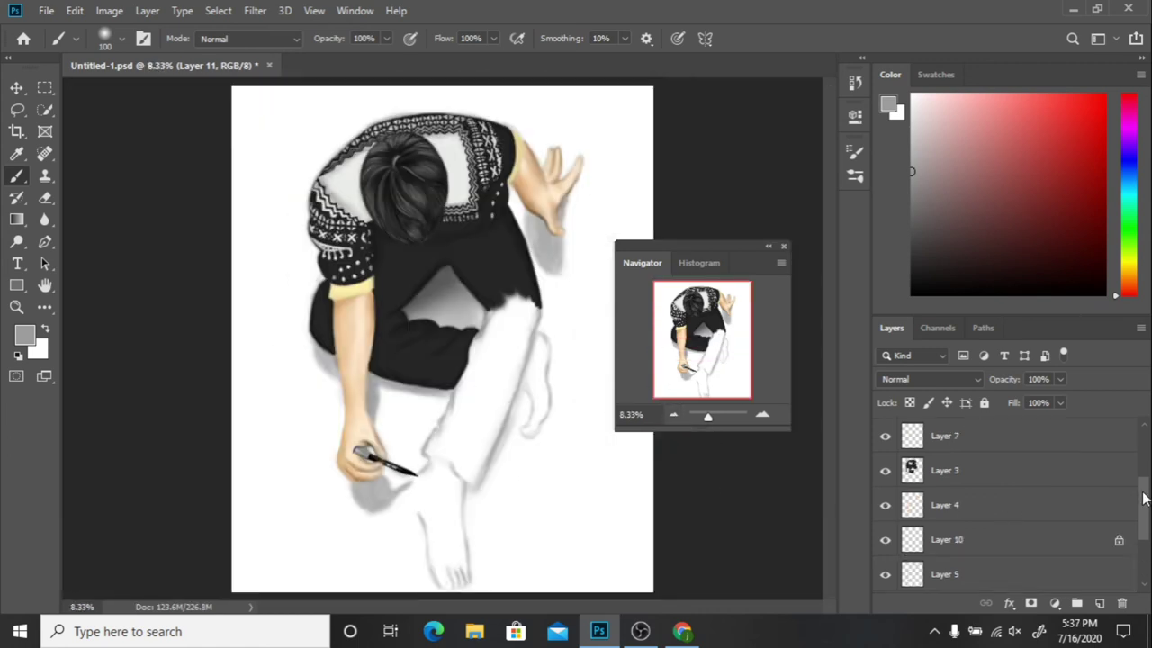
pyautogui.scroll(2, 990, 504)
pyautogui.click(970, 475)
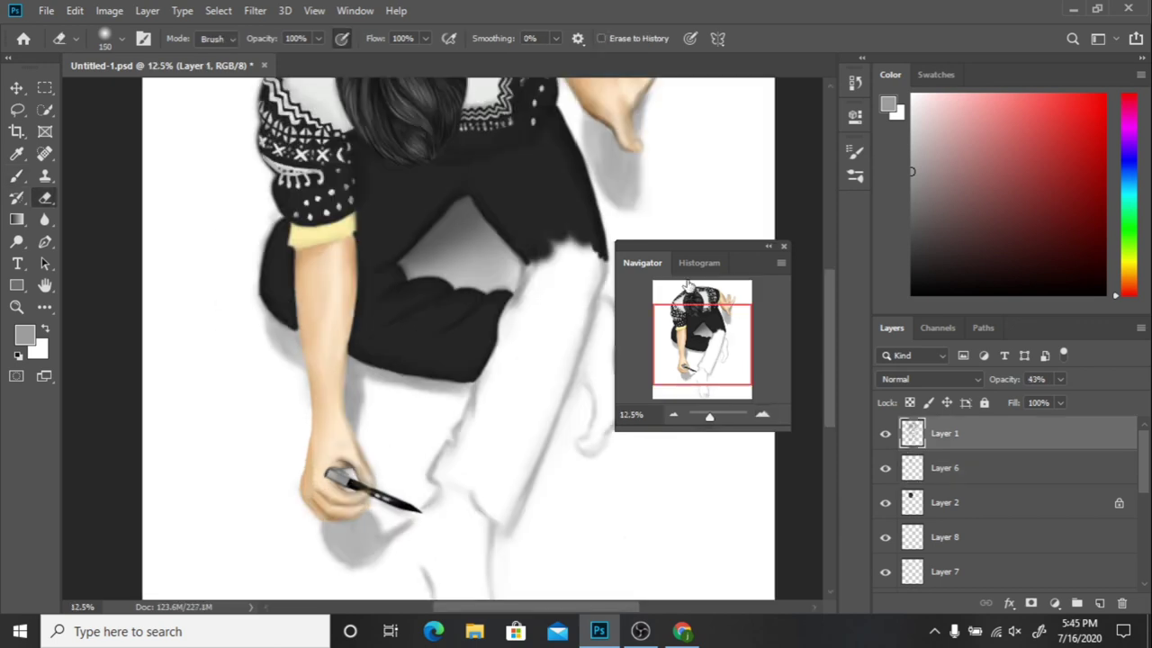
# Step: Lock Layer 4 and work orange and dark brown tones into the yellow sleeve cuff
pyautogui.moveTo(1122, 288); pyautogui.dragTo(1122, 275)
pyautogui.moveTo(975, 95); pyautogui.dragTo(1103, 94)
pyautogui.click(760, 416)
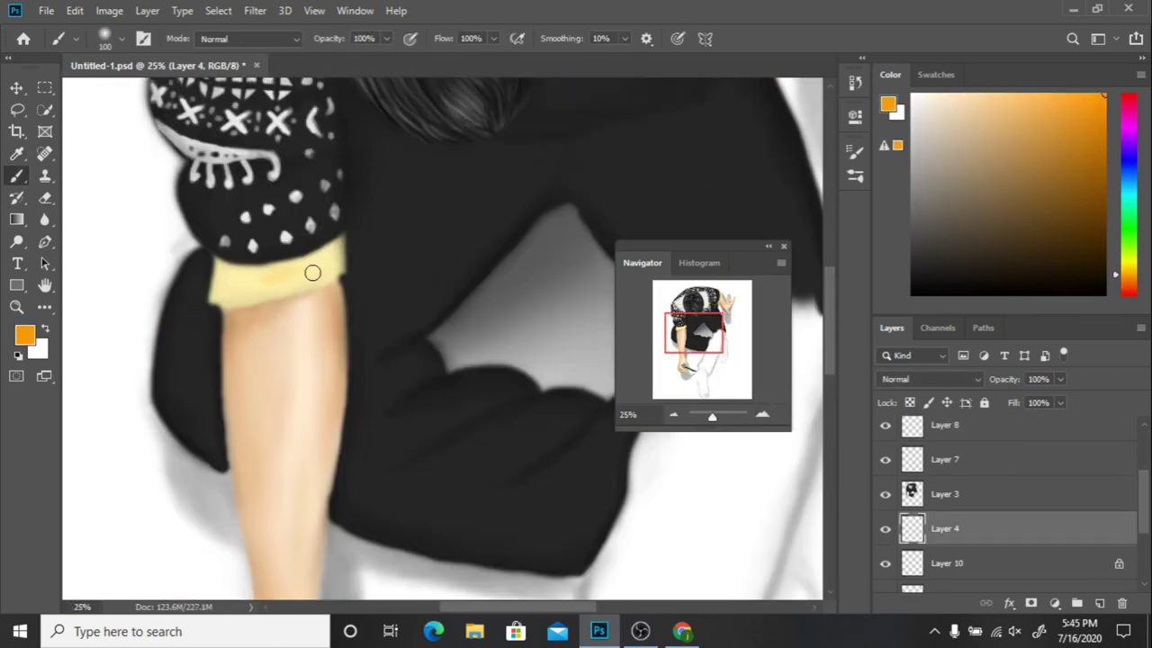
pyautogui.press('/')
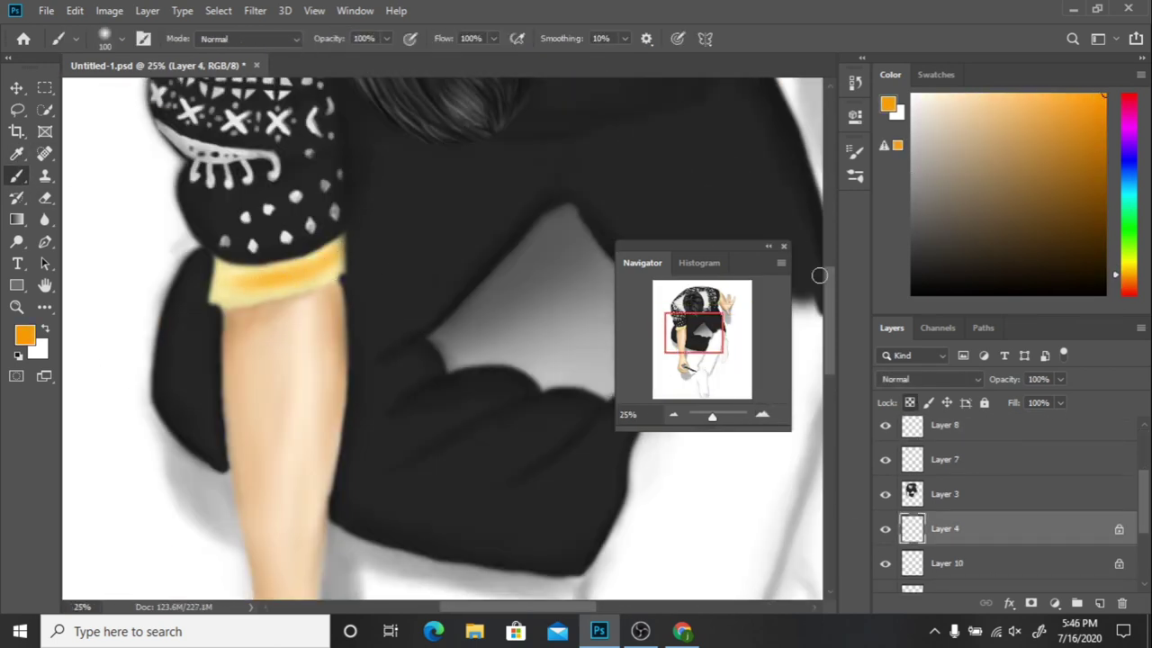
pyautogui.click(1103, 236)
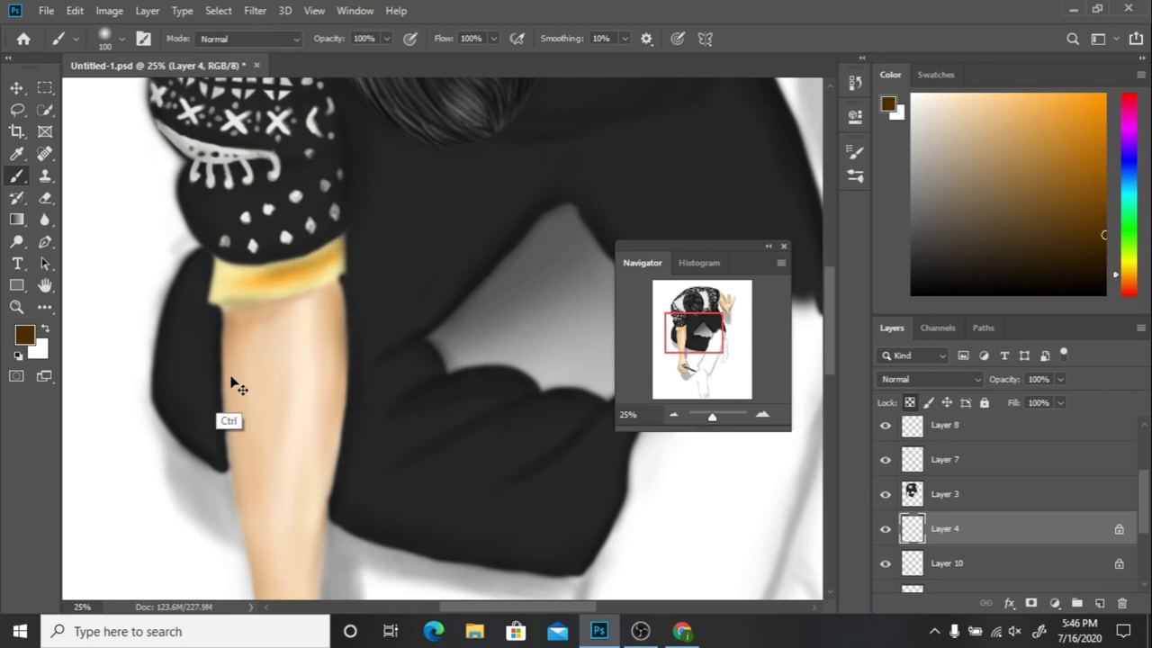
pyautogui.moveTo(704, 331)
pyautogui.mouseDown()
pyautogui.moveTo(731, 307)
pyautogui.moveTo(708, 327)
pyautogui.mouseUp()
pyautogui.keyDown('alt'); pyautogui.click(307, 308); pyautogui.keyUp('alt')
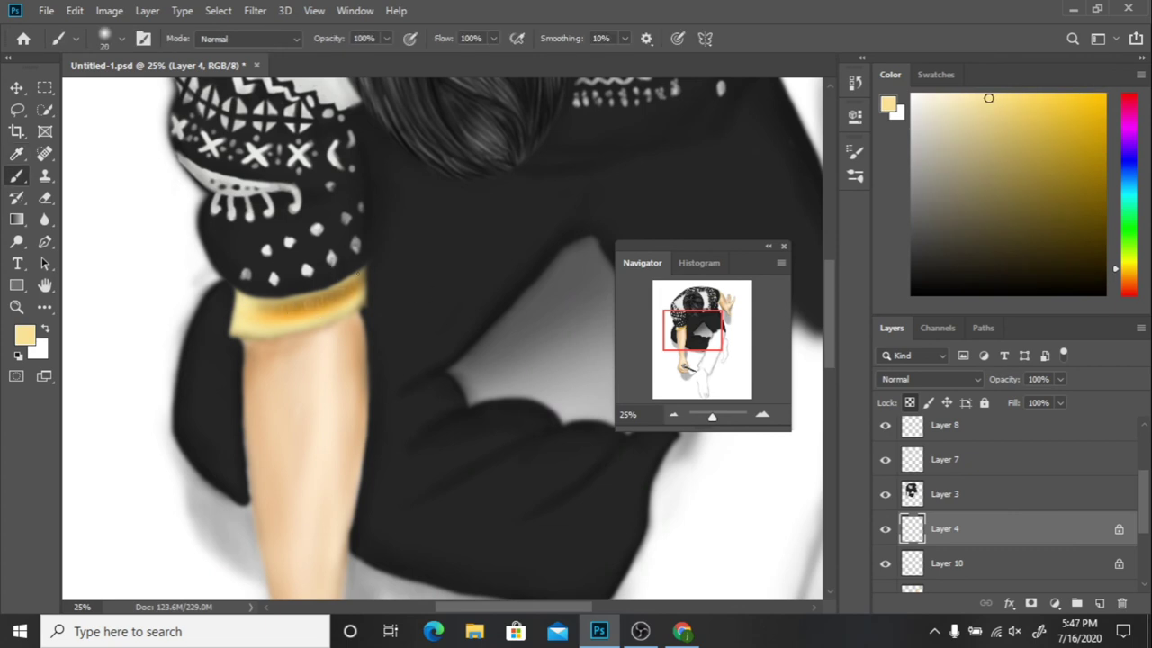
# Step: On Layer 3, brush black shading under the shirt with a 300 px brush
pyautogui.keyDown('alt'); pyautogui.click(242, 314); pyautogui.keyUp('alt')
pyautogui.scroll(-2, 357, 299)
pyautogui.scroll(-2, 378, 306)
pyautogui.click(945, 494)
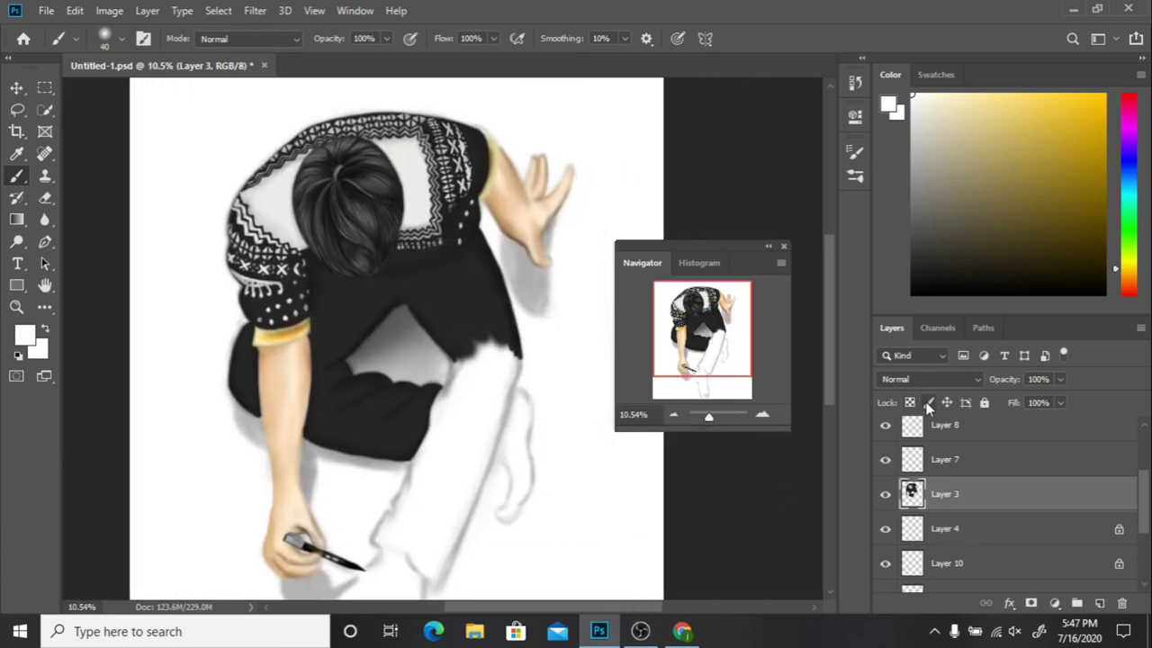
pyautogui.press('d')
pyautogui.press(']')
pyautogui.press(']')
pyautogui.press(']')
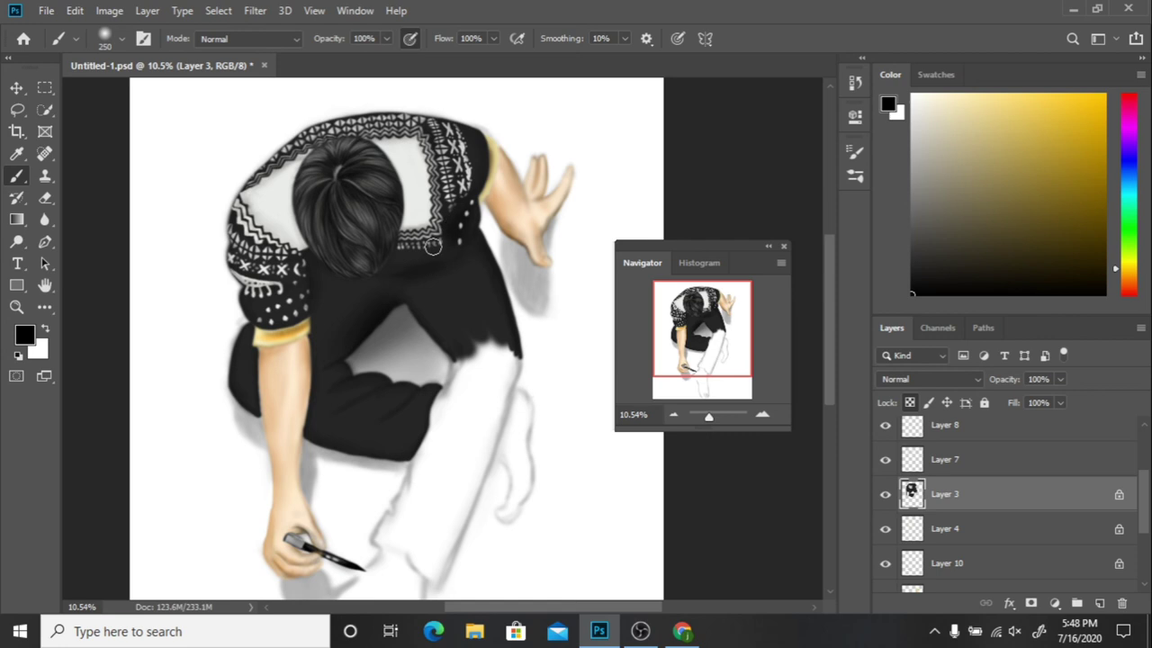
pyautogui.press(']')
pyautogui.press(']')
pyautogui.press(']')
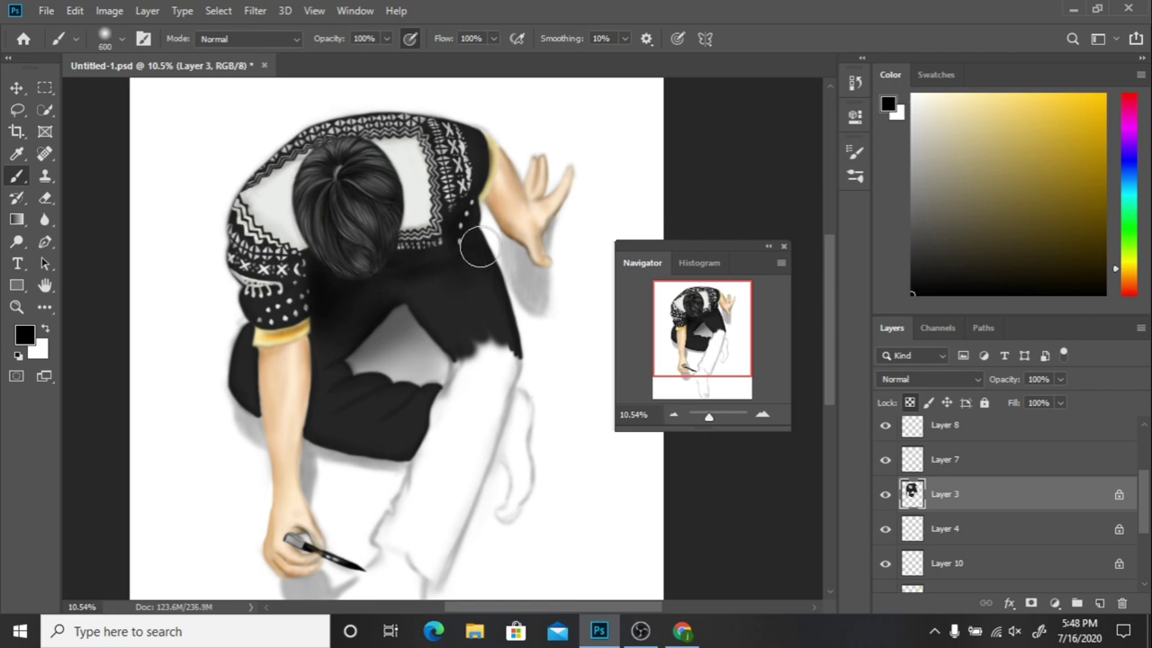
pyautogui.press('[')
pyautogui.press('[')
pyautogui.press('[')
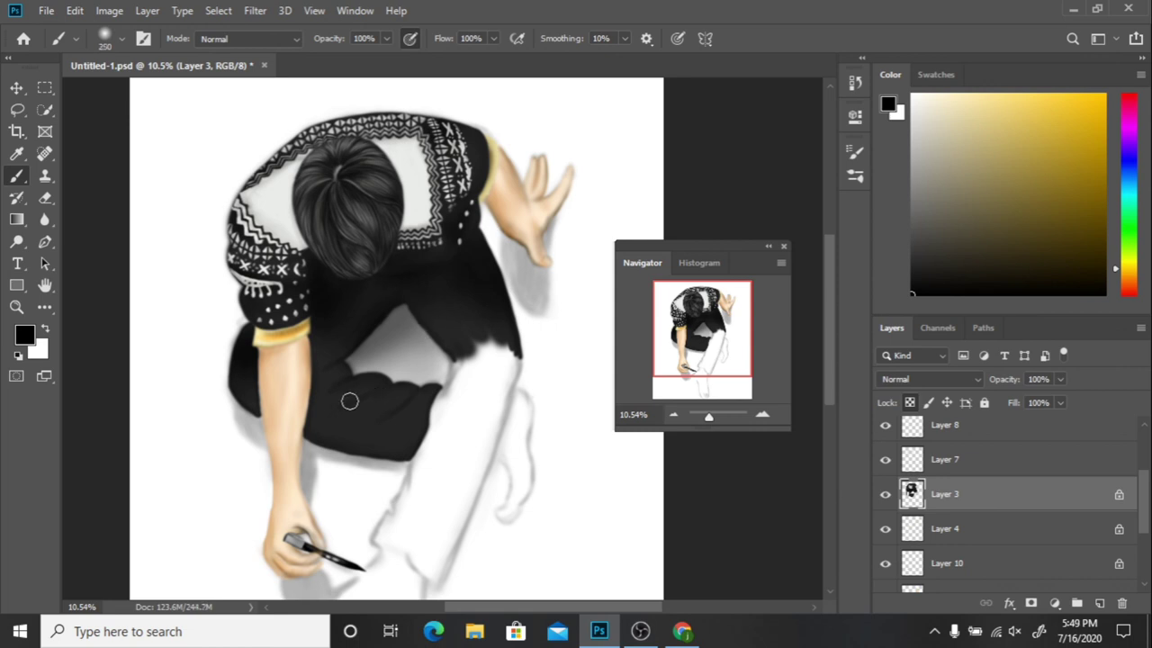
pyautogui.moveTo(329, 383); pyautogui.dragTo(357, 352)
pyautogui.press(']')
pyautogui.press(']')
pyautogui.press(']')
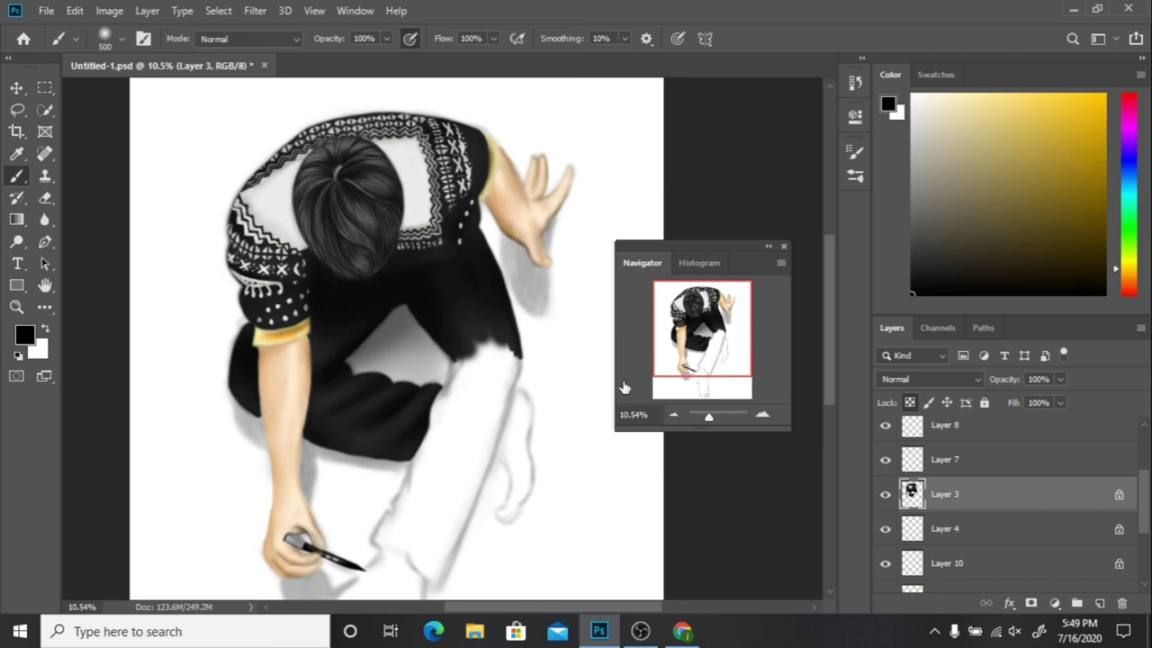
pyautogui.click(943, 534)
# Step: Select and lock Layer 7, then shrink the brush to 150 over the head and shoulders
pyautogui.click(943, 458)
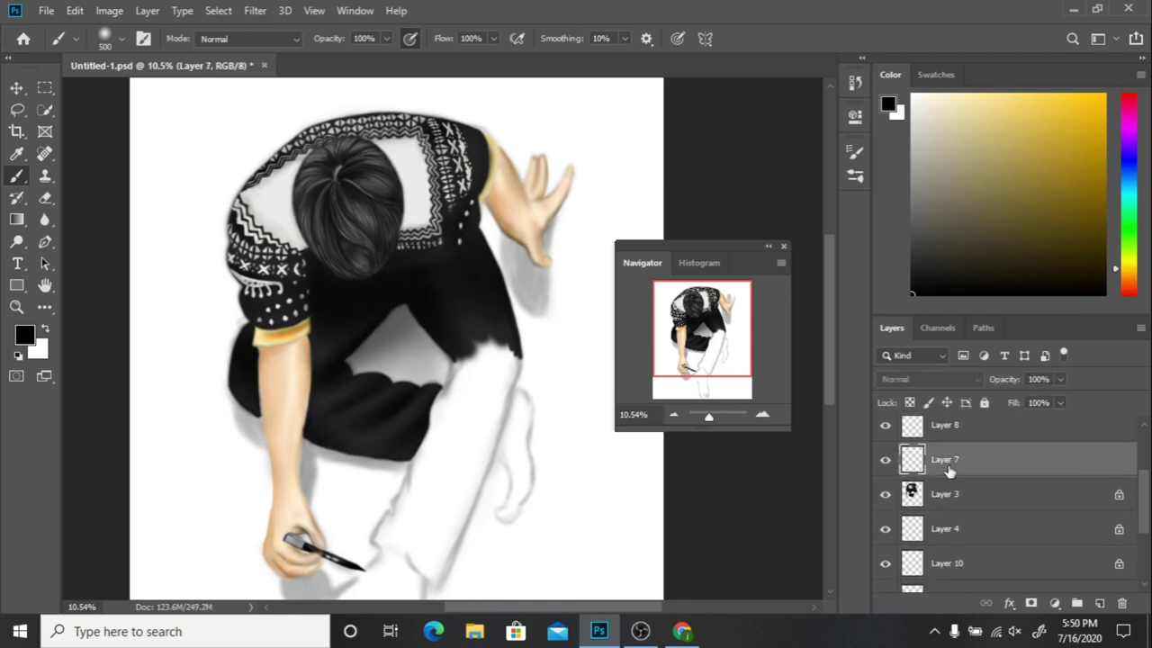
pyautogui.click(762, 414)
pyautogui.click(912, 175)
pyautogui.press('[')
pyautogui.press('[')
pyautogui.press('[')
pyautogui.press('[')
pyautogui.press('[')
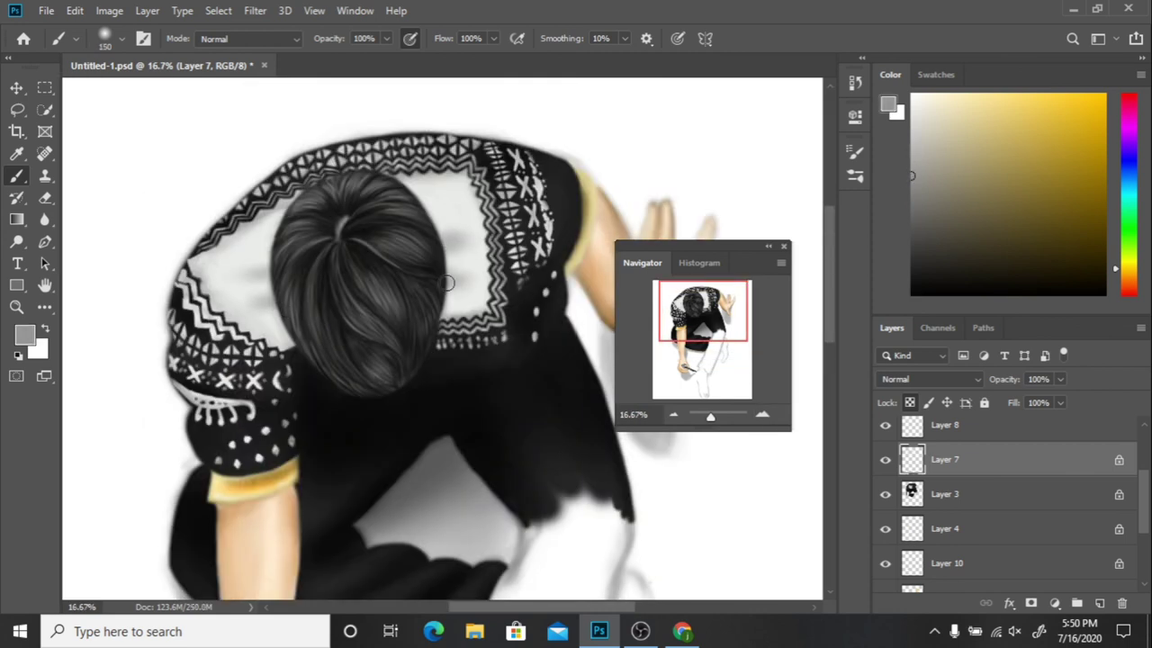
pyautogui.hotkey('ctrl', '-')
pyautogui.hotkey('ctrl', '-')
pyautogui.hotkey('ctrl', '+')
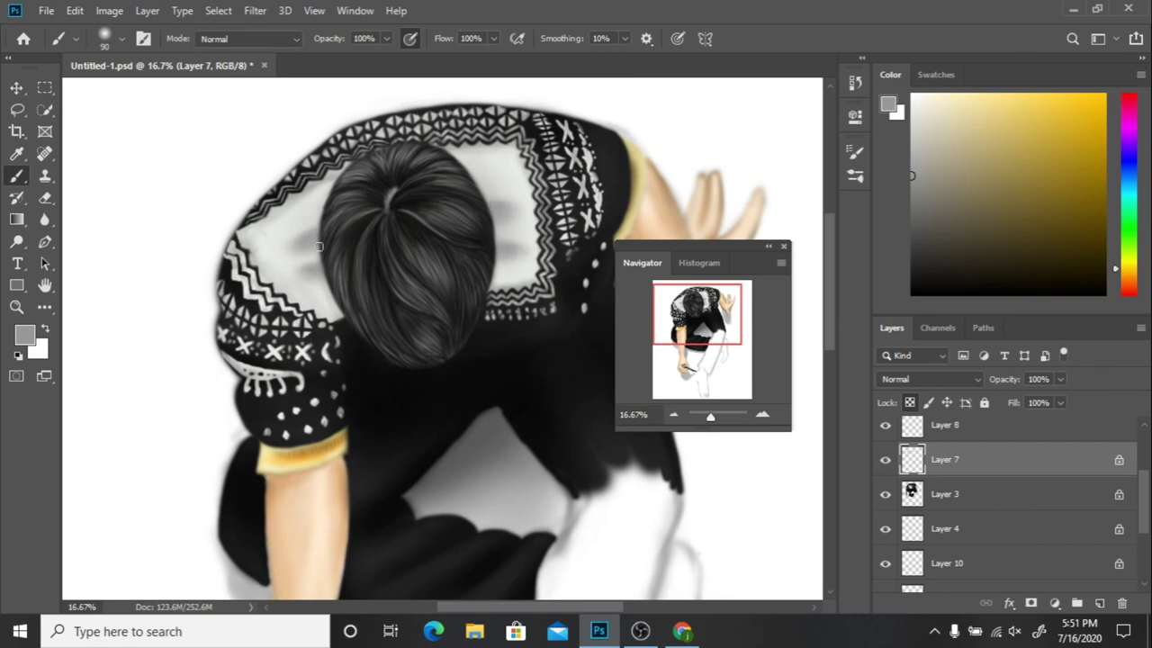
# Step: Paint white over the grey shading on the yoke and to the right of the hair
pyautogui.keyDown('alt'); pyautogui.click(134, 193); pyautogui.keyUp('alt')
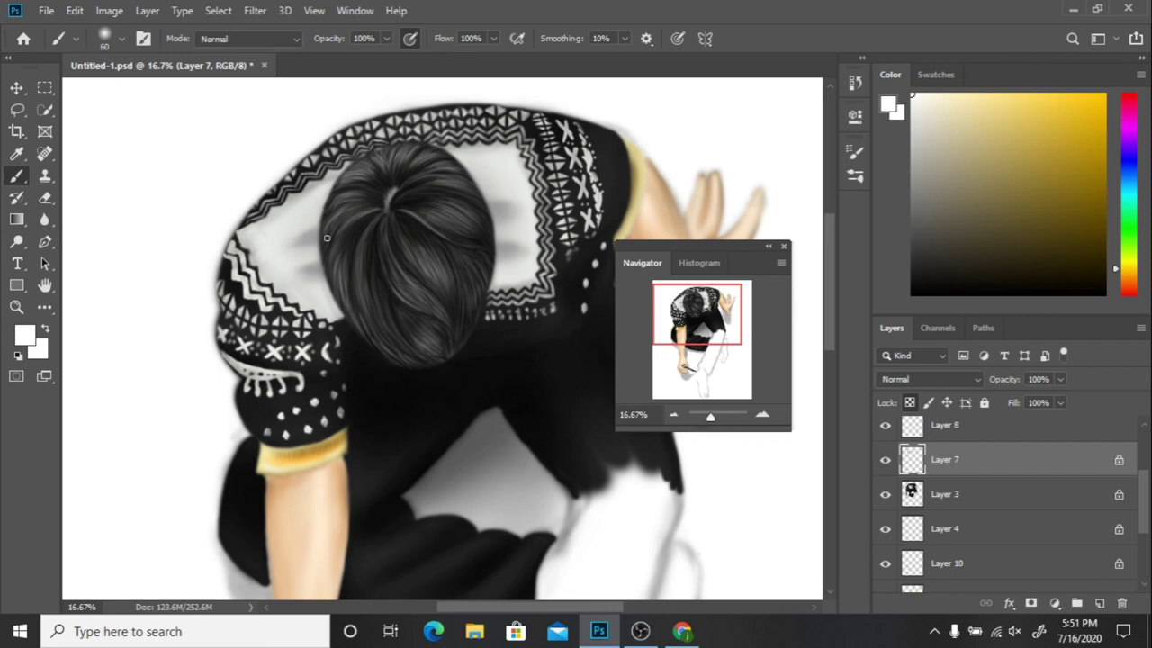
pyautogui.moveTo(283, 261)
pyautogui.mouseDown()
pyautogui.moveTo(313, 248)
pyautogui.moveTo(267, 234)
pyautogui.mouseUp()
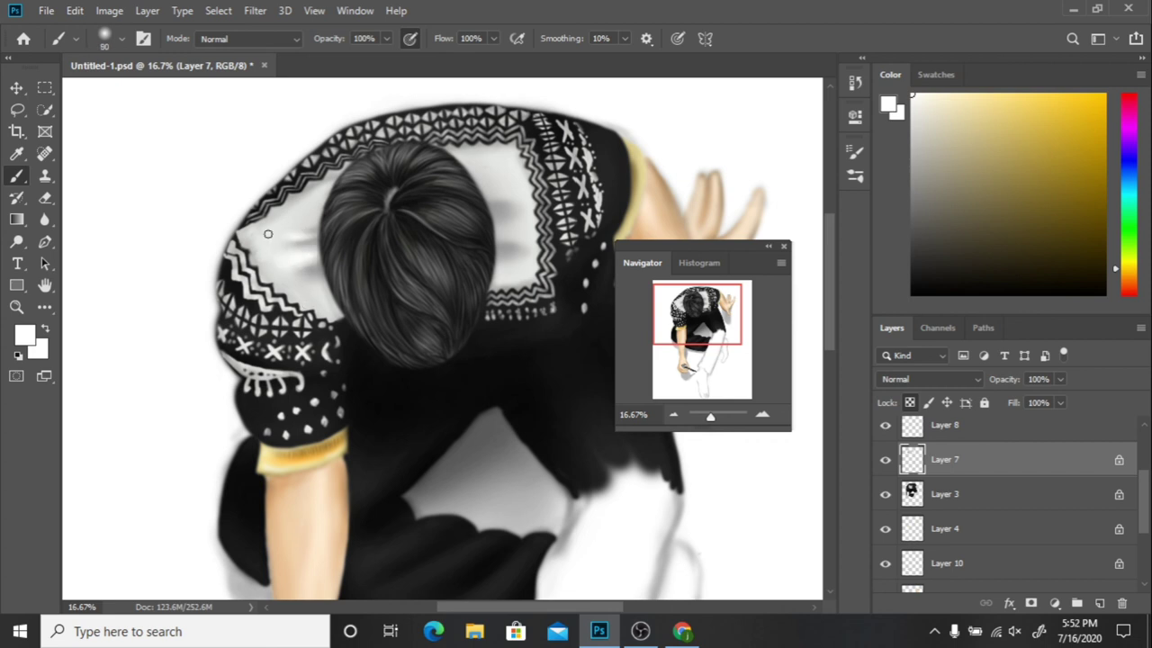
pyautogui.moveTo(503, 234); pyautogui.dragTo(517, 185)
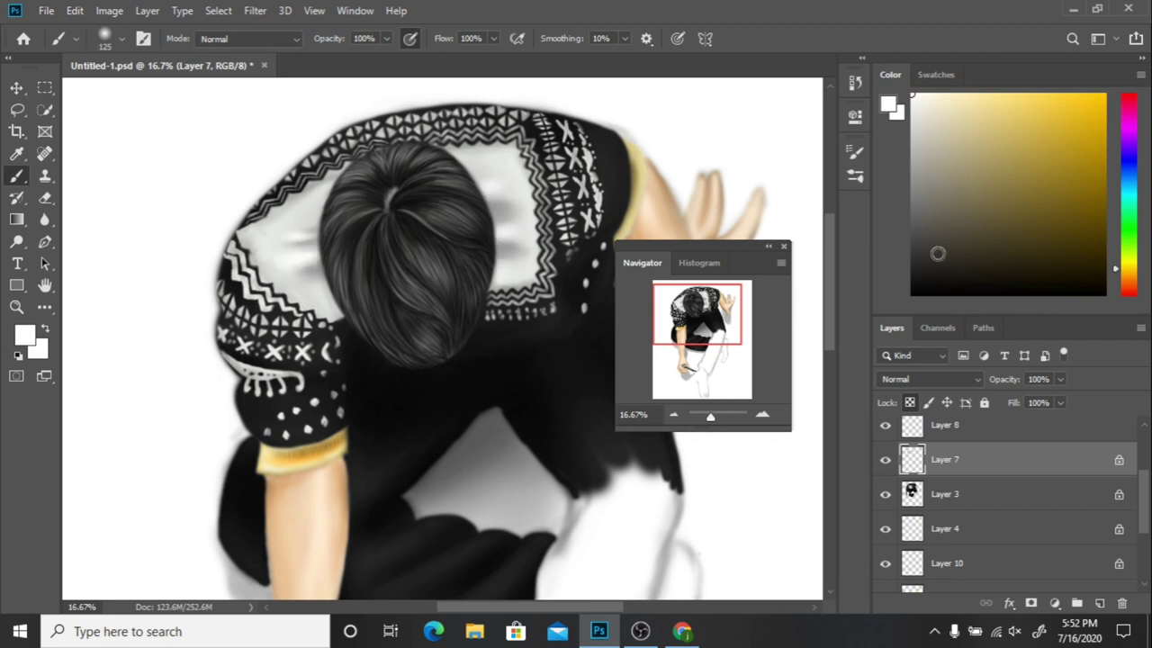
# Step: Reset the colour to black with an 80 brush, switch to the Eraser and make Layer 11 active
pyautogui.press('d')
pyautogui.press('[')
pyautogui.press('[')
pyautogui.press('[')
pyautogui.click(673, 414)
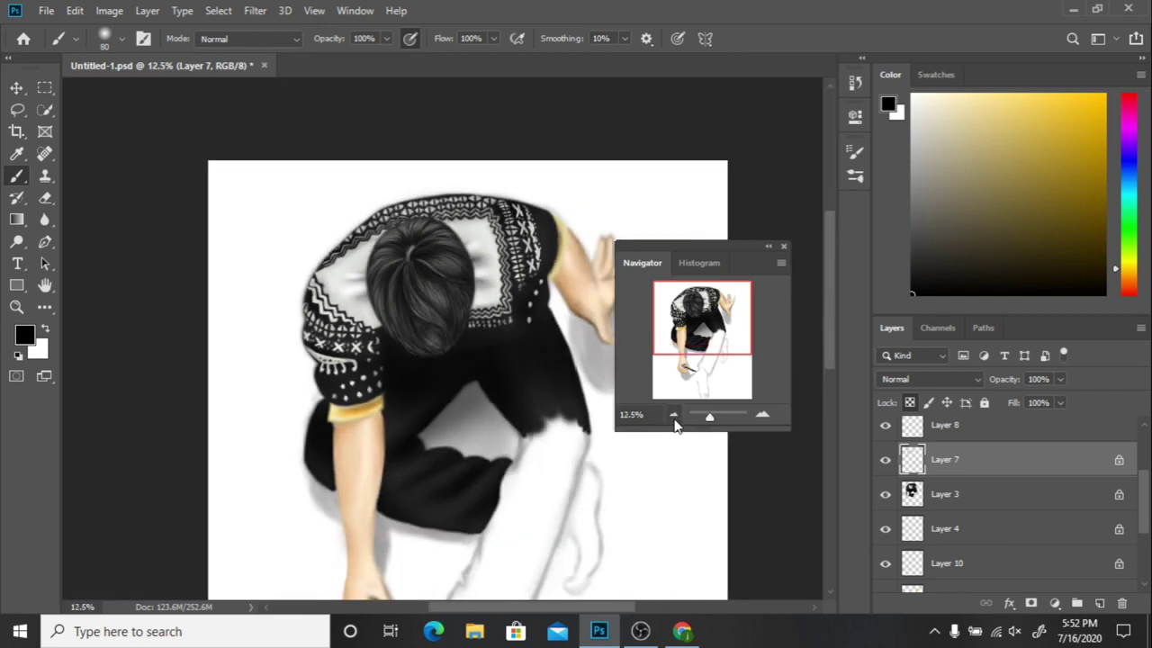
pyautogui.click(673, 414)
pyautogui.click(762, 414)
pyautogui.click(762, 414)
pyautogui.press('e')
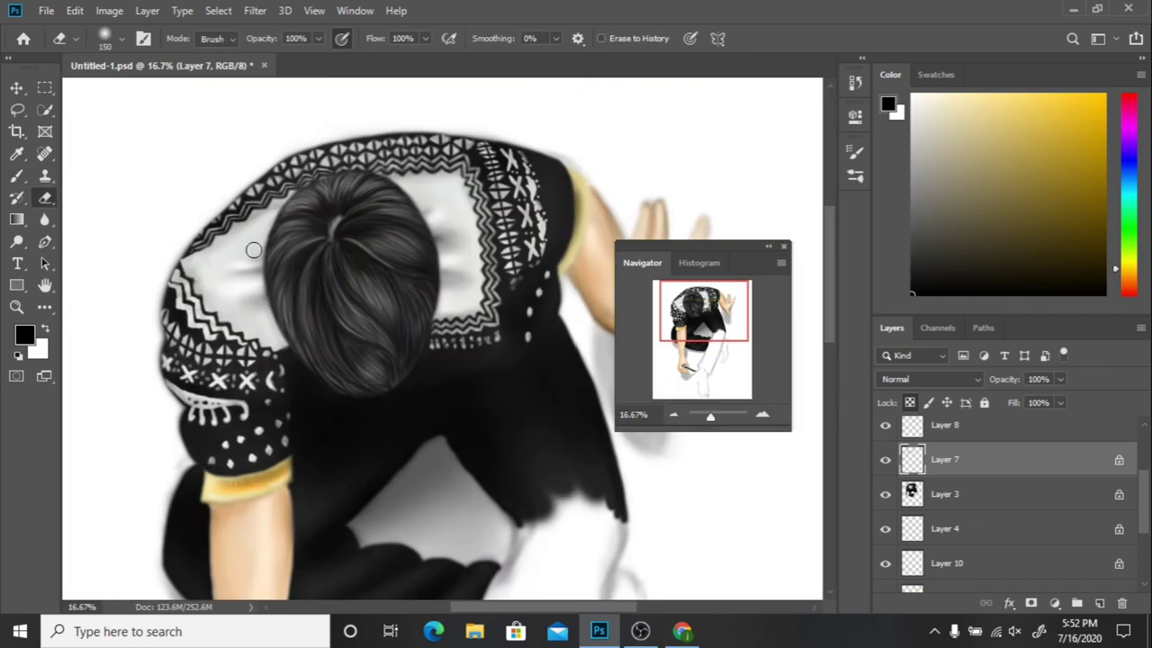
pyautogui.click(673, 416)
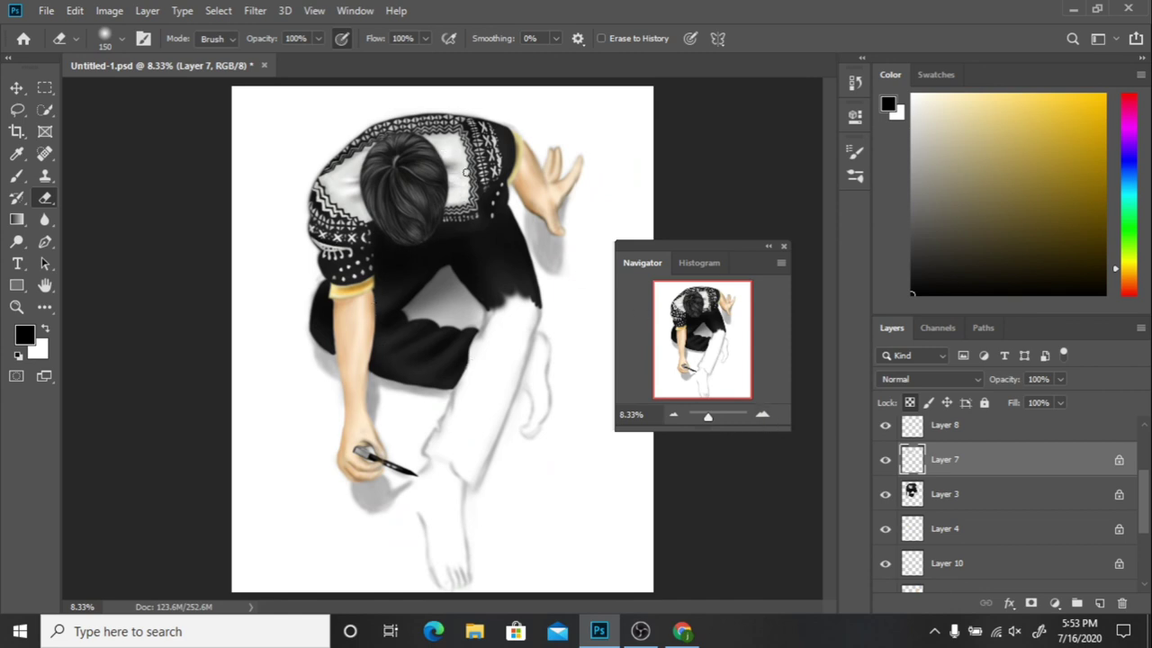
pyautogui.scroll(-3, 989, 504)
pyautogui.click(944, 540)
# Step: Darken the right edge of the reaching hand with brush strokes
pyautogui.click(762, 414)
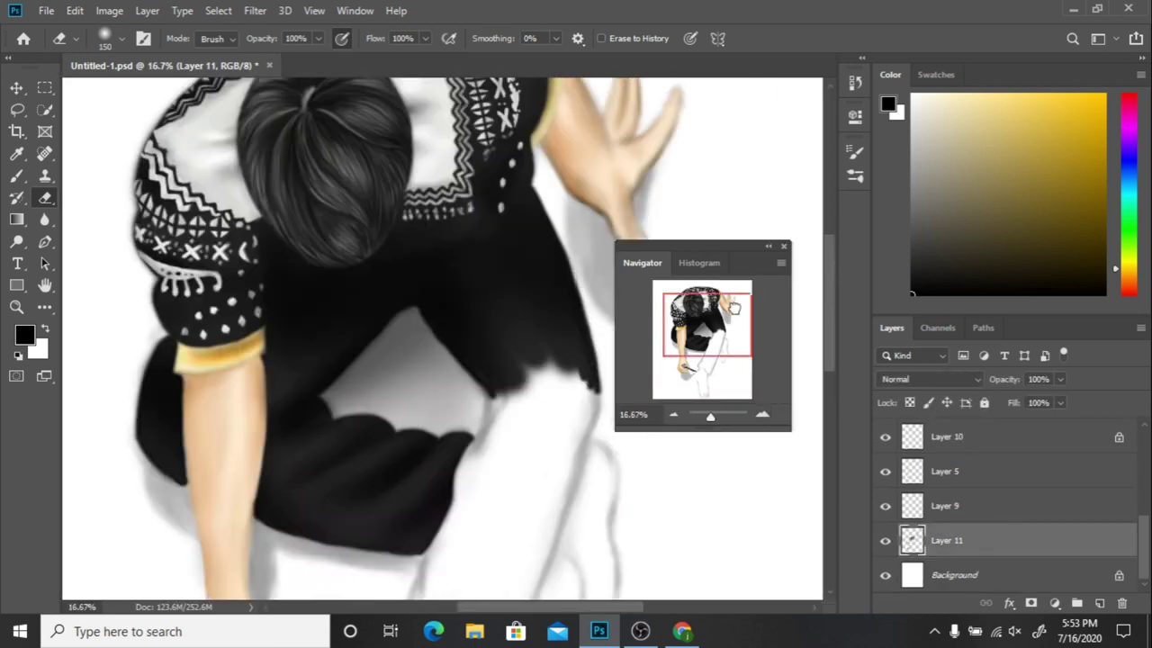
pyautogui.moveTo(684, 246); pyautogui.dragTo(236, 299)
pyautogui.press('b')
pyautogui.moveTo(655, 292); pyautogui.dragTo(616, 367)
pyautogui.moveTo(260, 468); pyautogui.dragTo(250, 468)
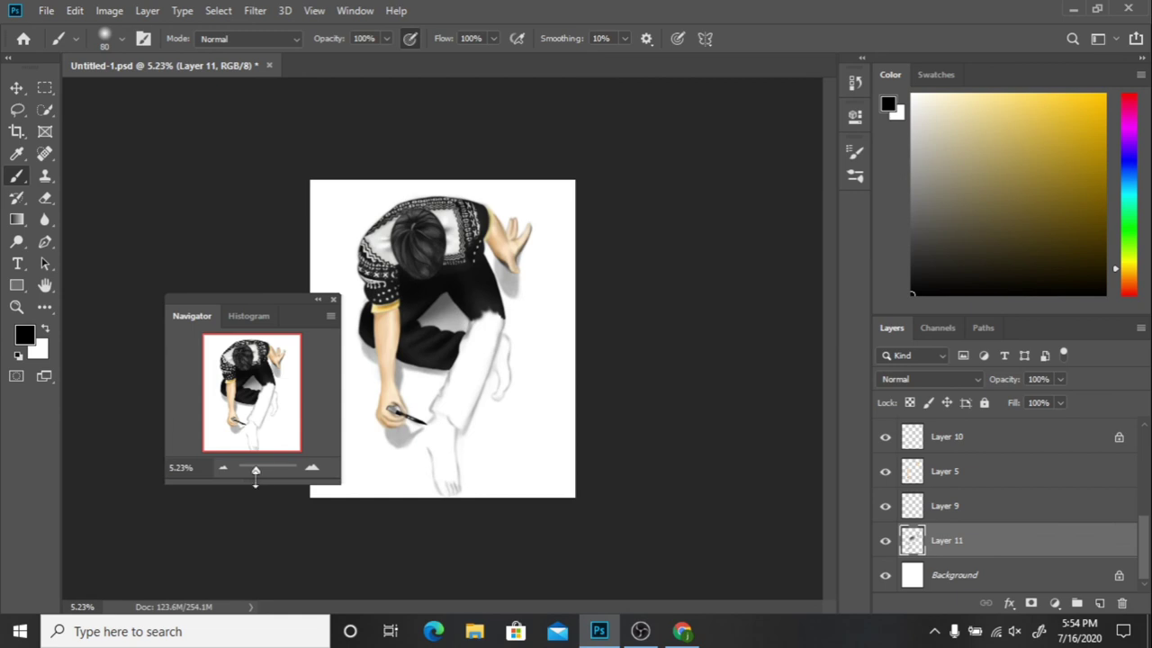
pyautogui.press('e')
pyautogui.click(311, 467)
pyautogui.click(313, 466)
pyautogui.press('b')
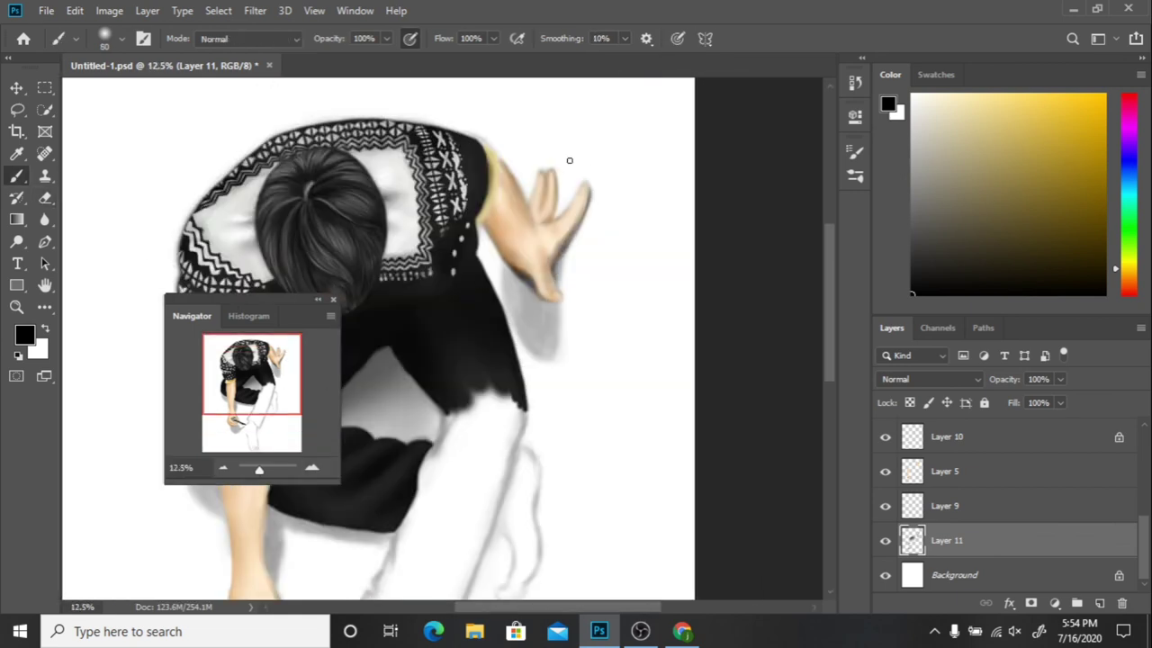
pyautogui.moveTo(259, 468); pyautogui.dragTo(256, 469)
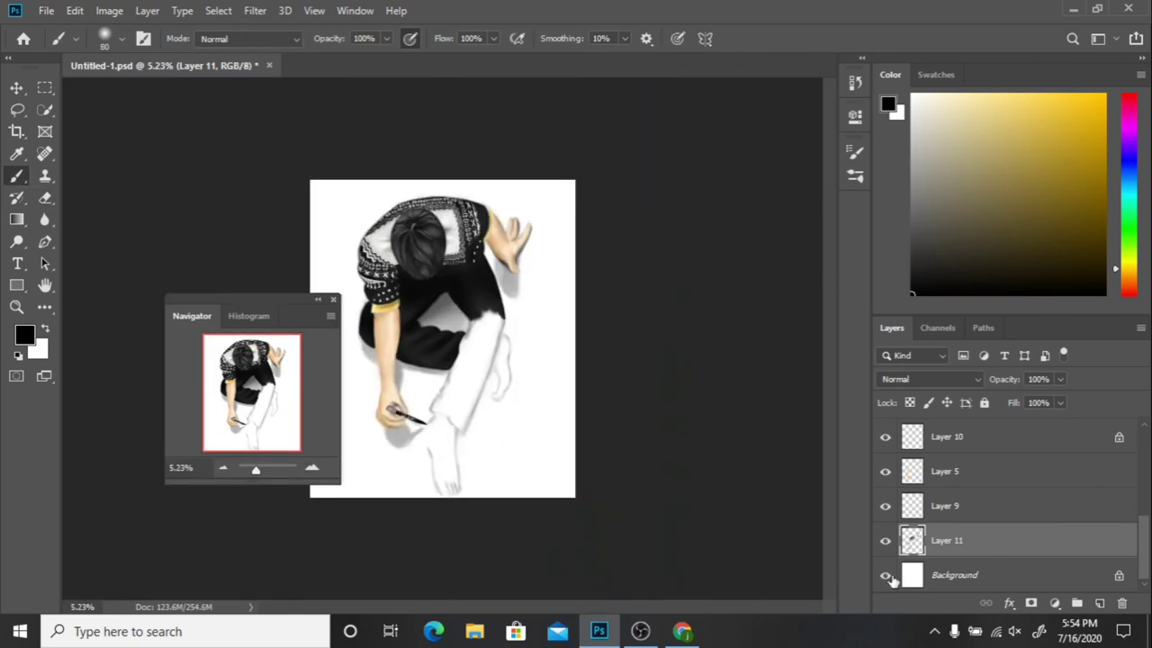
# Step: Move through Layers 5 and 1 to Layer 3, with black and a smaller brush
pyautogui.click(945, 505)
pyautogui.click(944, 471)
pyautogui.scroll(3, 441, 388)
pyautogui.scroll(1, 605, 206)
pyautogui.keyDown('alt'); pyautogui.click(604, 206); pyautogui.keyUp('alt')
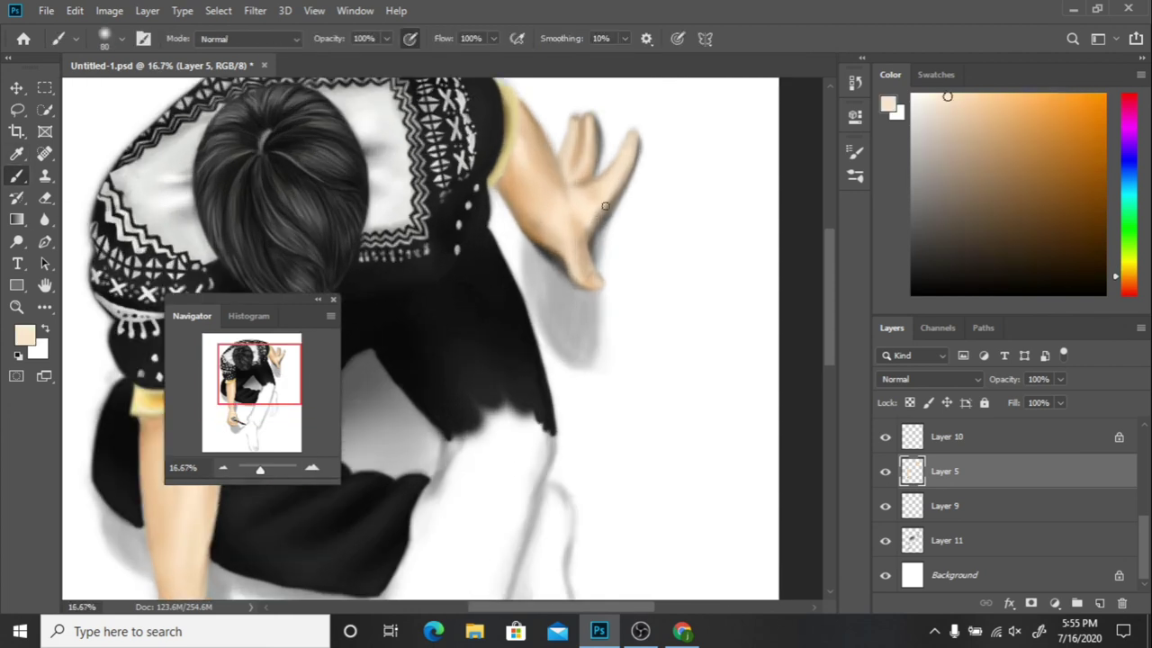
pyautogui.moveTo(1142, 537); pyautogui.dragTo(1142, 432)
pyautogui.click(944, 432)
pyautogui.press('e')
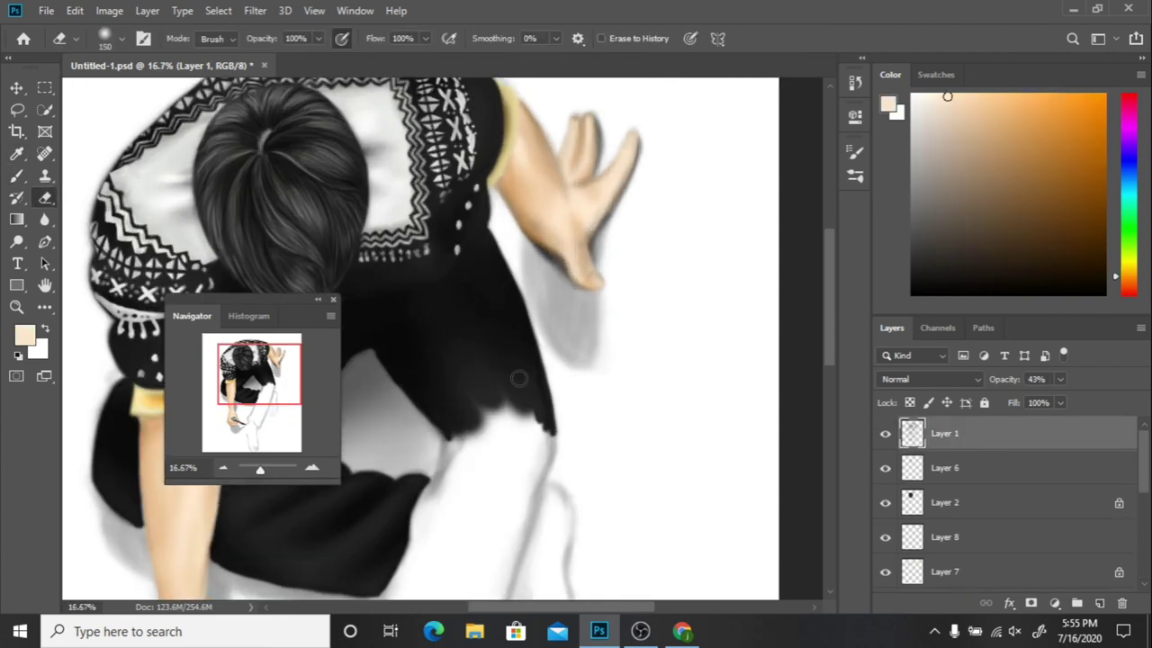
pyautogui.press('b')
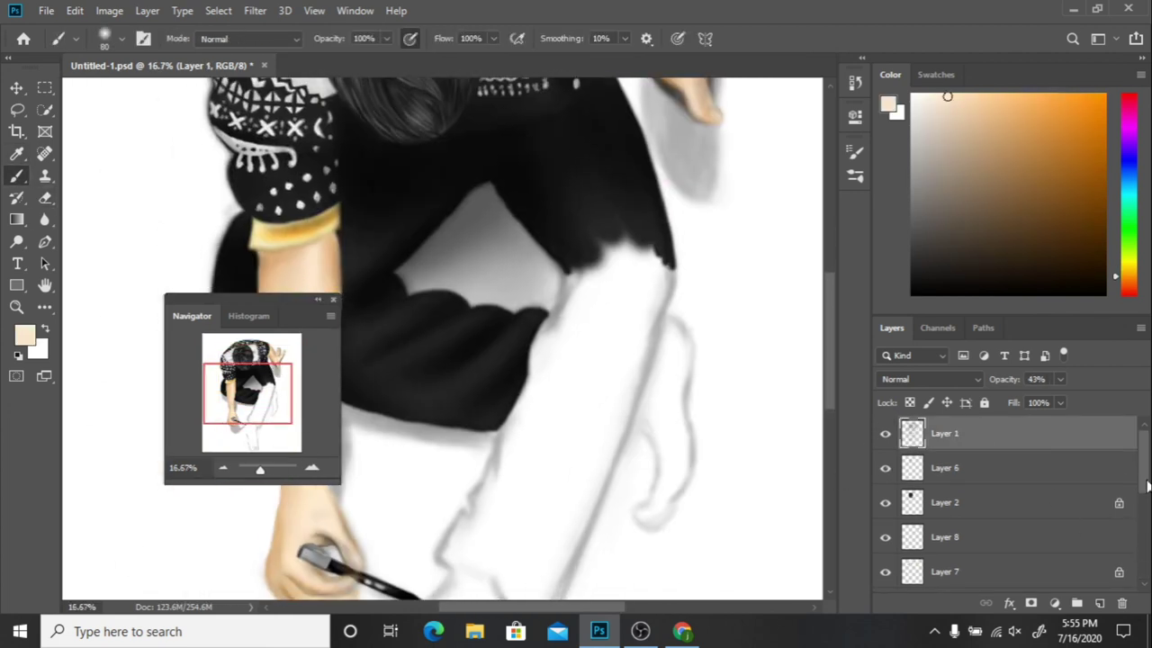
pyautogui.keyDown('ctrl'); pyautogui.keyDown('alt'); pyautogui.click(664, 253); pyautogui.keyUp('alt'); pyautogui.keyUp('ctrl')
pyautogui.press('[')
pyautogui.press('[')
pyautogui.press('[')
pyautogui.press('d')
# Step: Paint dark hair-like strands from the shirt's lower edge down onto the white pants
pyautogui.moveTo(569, 302)
pyautogui.mouseDown()
pyautogui.moveTo(565, 255)
pyautogui.moveTo(592, 261)
pyautogui.mouseUp()
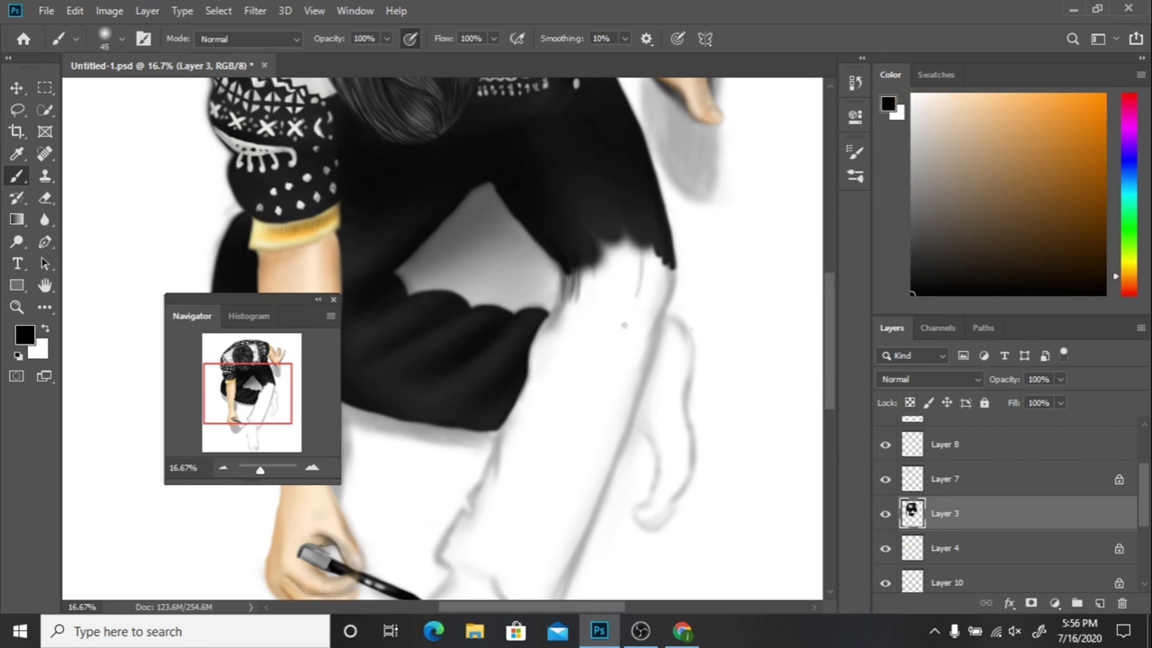
pyautogui.moveTo(657, 324); pyautogui.dragTo(640, 248)
pyautogui.moveTo(625, 316); pyautogui.dragTo(634, 241)
pyautogui.moveTo(649, 360); pyautogui.dragTo(654, 252)
pyautogui.press(']')
pyautogui.press(']')
pyautogui.press(']')
pyautogui.moveTo(630, 315)
pyautogui.mouseDown()
pyautogui.moveTo(624, 249)
pyautogui.moveTo(644, 230)
pyautogui.mouseUp()
pyautogui.press('[')
pyautogui.moveTo(665, 300); pyautogui.dragTo(659, 222)
pyautogui.moveTo(592, 304)
pyautogui.mouseDown()
pyautogui.moveTo(586, 234)
pyautogui.moveTo(572, 259)
pyautogui.mouseUp()
pyautogui.moveTo(621, 297)
pyautogui.mouseDown()
pyautogui.moveTo(616, 229)
pyautogui.moveTo(640, 313)
pyautogui.mouseUp()
pyautogui.moveTo(647, 358); pyautogui.dragTo(635, 254)
pyautogui.moveTo(675, 303)
pyautogui.mouseDown()
pyautogui.moveTo(666, 250)
pyautogui.moveTo(653, 260)
pyautogui.moveTo(640, 364)
pyautogui.moveTo(630, 270)
pyautogui.mouseUp()
# Step: Add thinner strands at the shirt's lower right with a smaller brush
pyautogui.press('[')
pyautogui.press('[')
pyautogui.press('[')
pyautogui.press('[')
pyautogui.moveTo(624, 378)
pyautogui.mouseDown()
pyautogui.moveTo(612, 261)
pyautogui.moveTo(600, 245)
pyautogui.mouseUp()
pyautogui.moveTo(621, 332); pyautogui.dragTo(608, 245)
pyautogui.hotkey('ctrl', '0')
pyautogui.click(311, 469)
pyautogui.click(311, 469)
pyautogui.click(311, 468)
pyautogui.click(311, 469)
# Step: Erase thin white gaps into the strands, then make Layer 12 active
pyautogui.press('e')
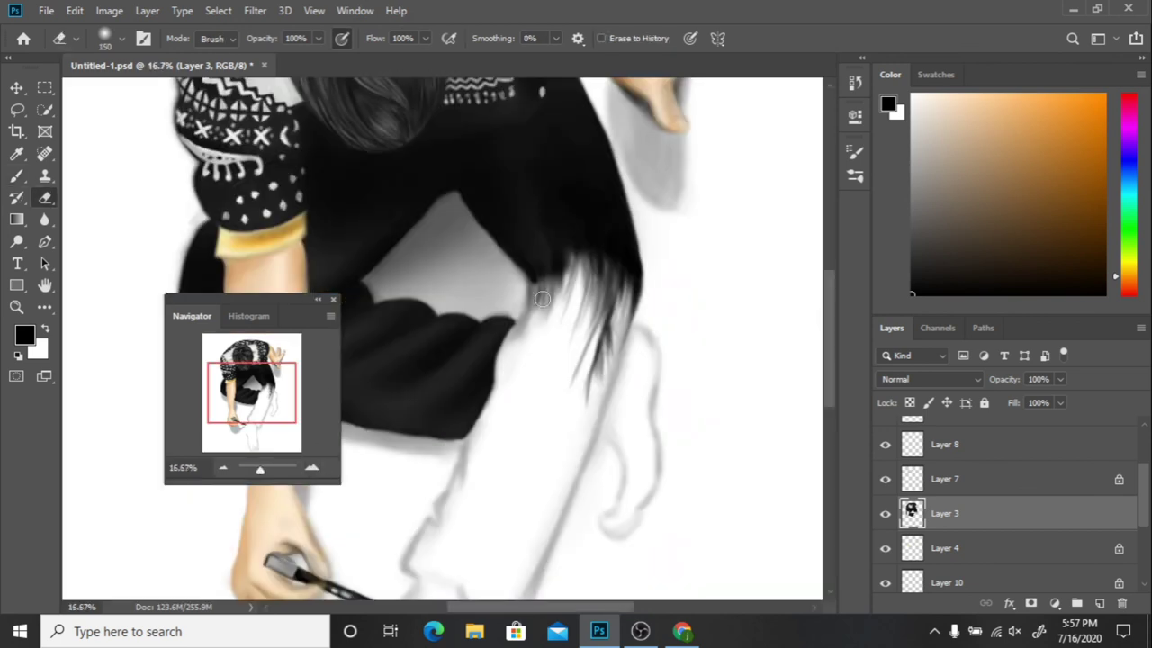
pyautogui.press('[')
pyautogui.moveTo(569, 286)
pyautogui.mouseDown()
pyautogui.moveTo(562, 246)
pyautogui.moveTo(590, 221)
pyautogui.moveTo(553, 229)
pyautogui.mouseUp()
pyautogui.moveTo(611, 292); pyautogui.dragTo(600, 236)
pyautogui.press(']')
pyautogui.press(']')
pyautogui.press(']')
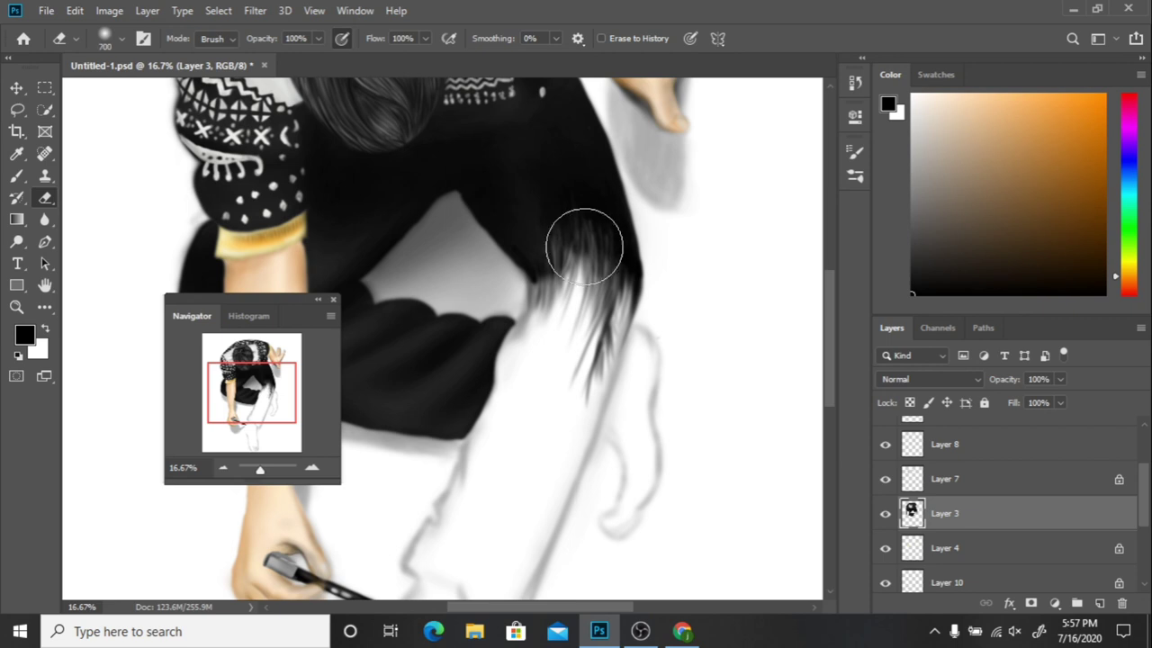
pyautogui.press('[')
pyautogui.scroll(-5, 547, 328)
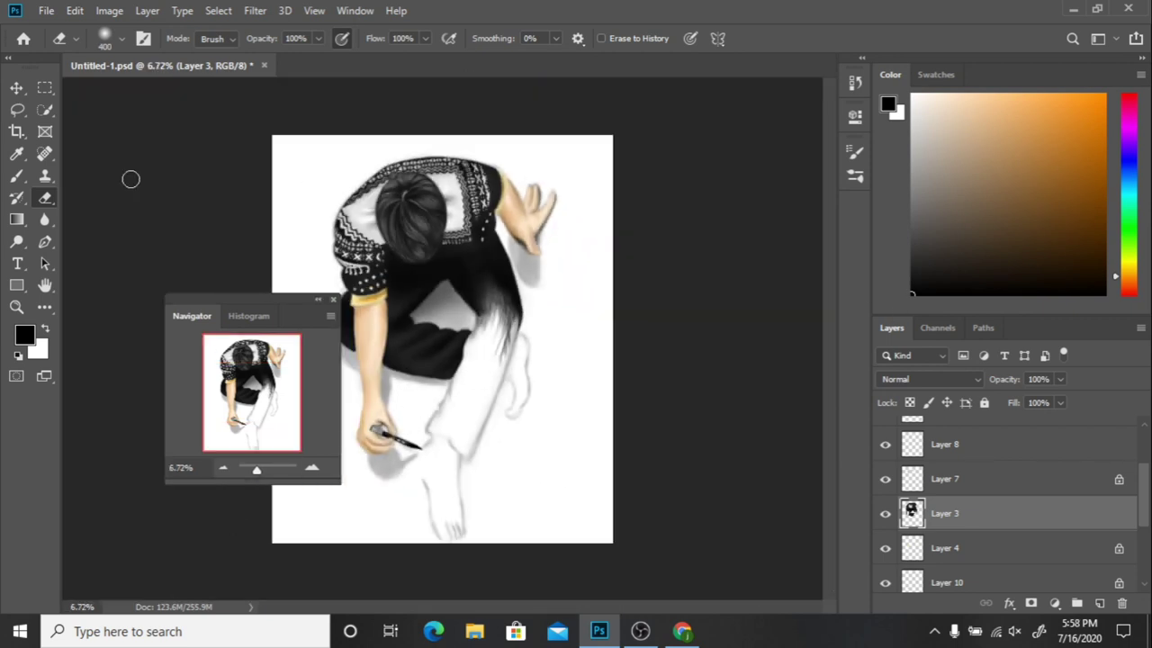
pyautogui.press('b')
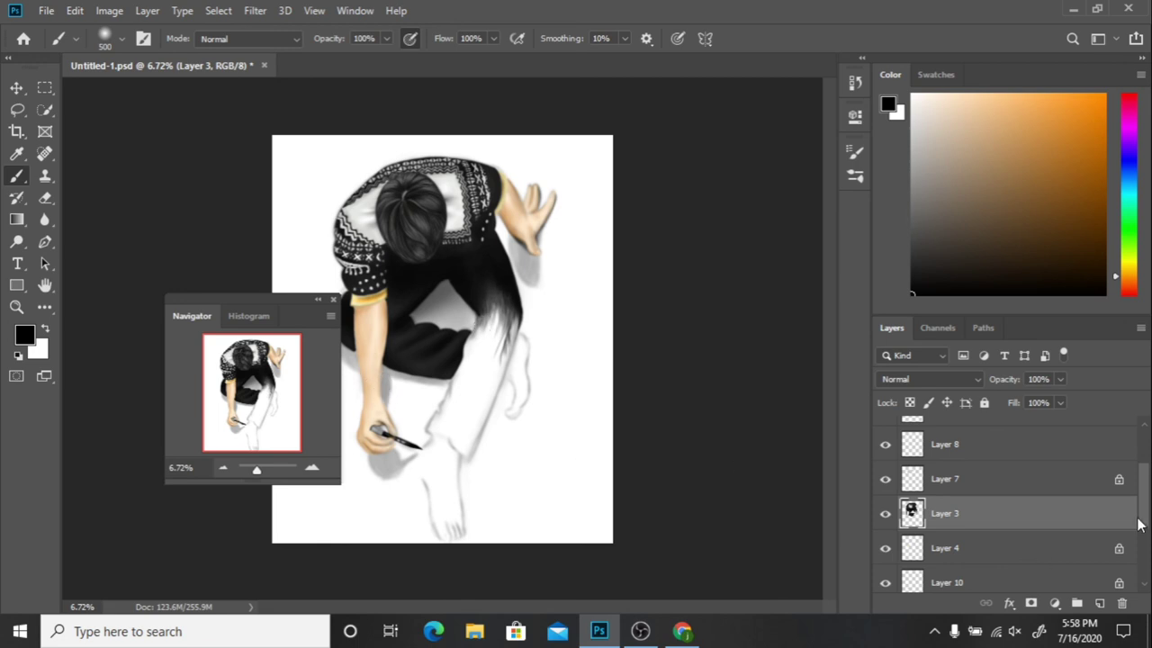
pyautogui.scroll(-3, 1138, 524)
pyautogui.click(944, 540)
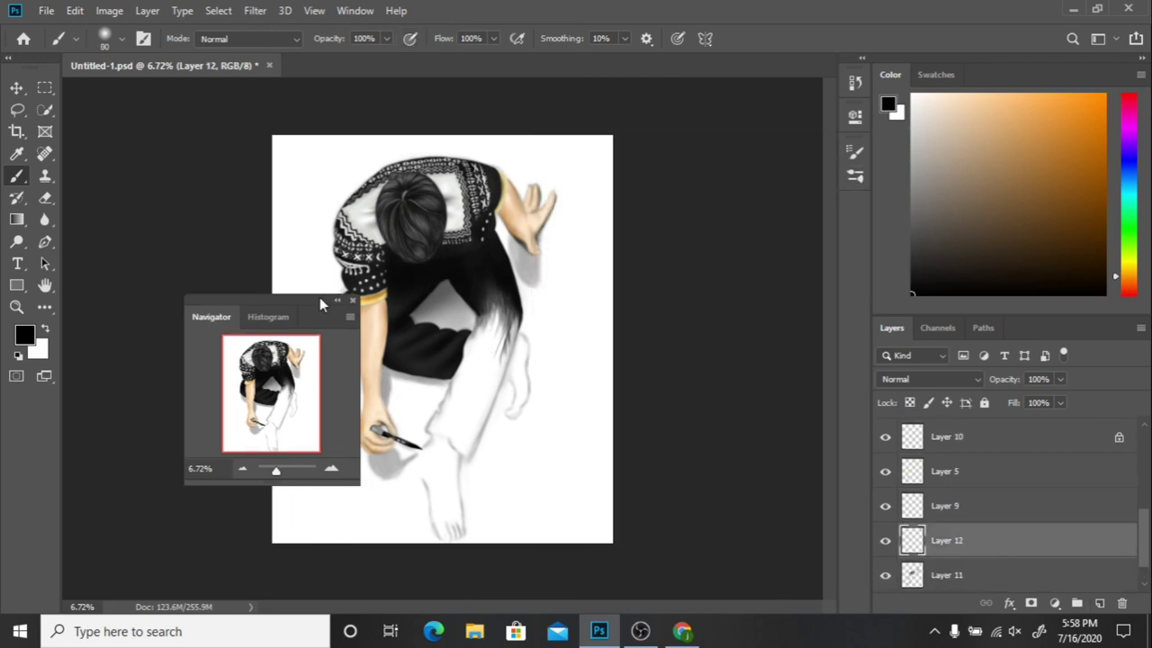
# Step: Outline the edge of the white pants with a thin dark line
pyautogui.moveTo(320, 297); pyautogui.dragTo(773, 197)
pyautogui.scroll(4, 573, 296)
pyautogui.moveTo(701, 216); pyautogui.dragTo(337, 263)
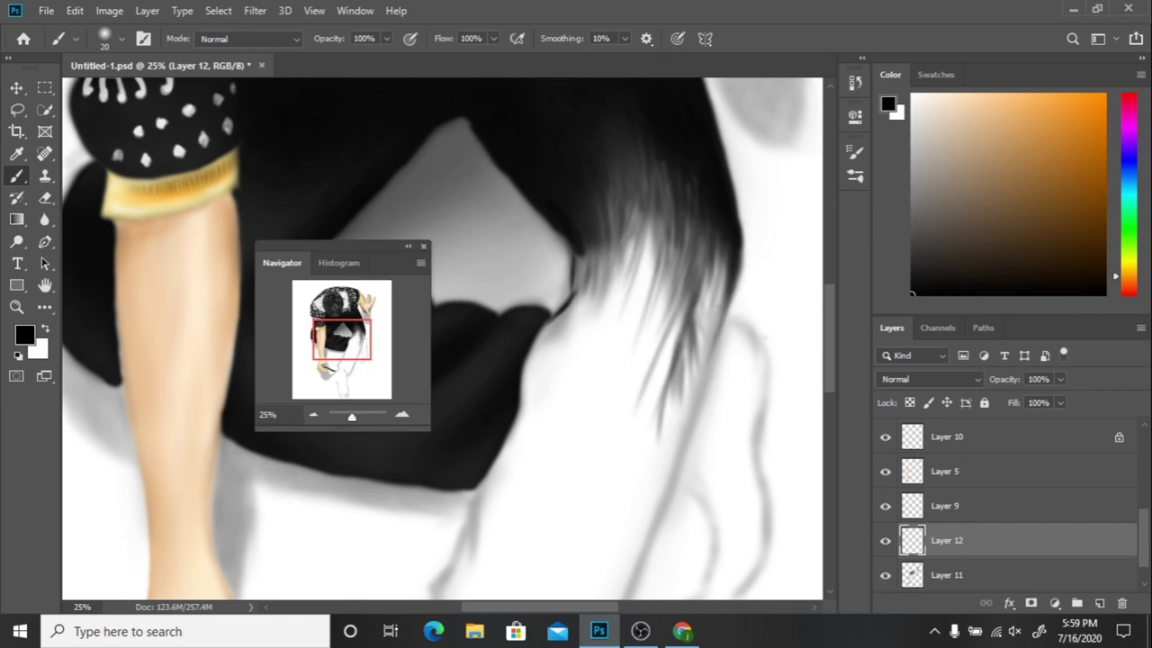
pyautogui.moveTo(342, 339); pyautogui.dragTo(326, 355)
pyautogui.moveTo(670, 293)
pyautogui.mouseDown()
pyautogui.moveTo(660, 369)
pyautogui.moveTo(625, 389)
pyautogui.moveTo(576, 486)
pyautogui.mouseUp()
pyautogui.moveTo(325, 353)
pyautogui.mouseDown()
pyautogui.moveTo(322, 366)
pyautogui.moveTo(351, 349)
pyautogui.mouseUp()
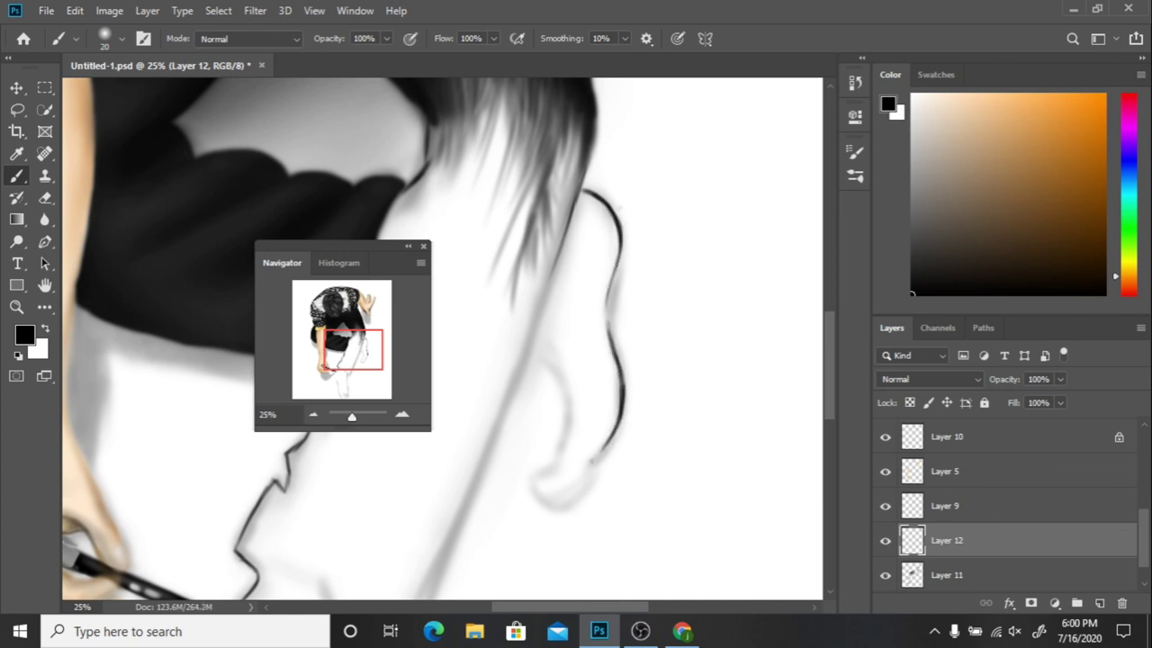
# Step: Outline the curve and underside of the raised back foot
pyautogui.hotkey('ctrl', '+')
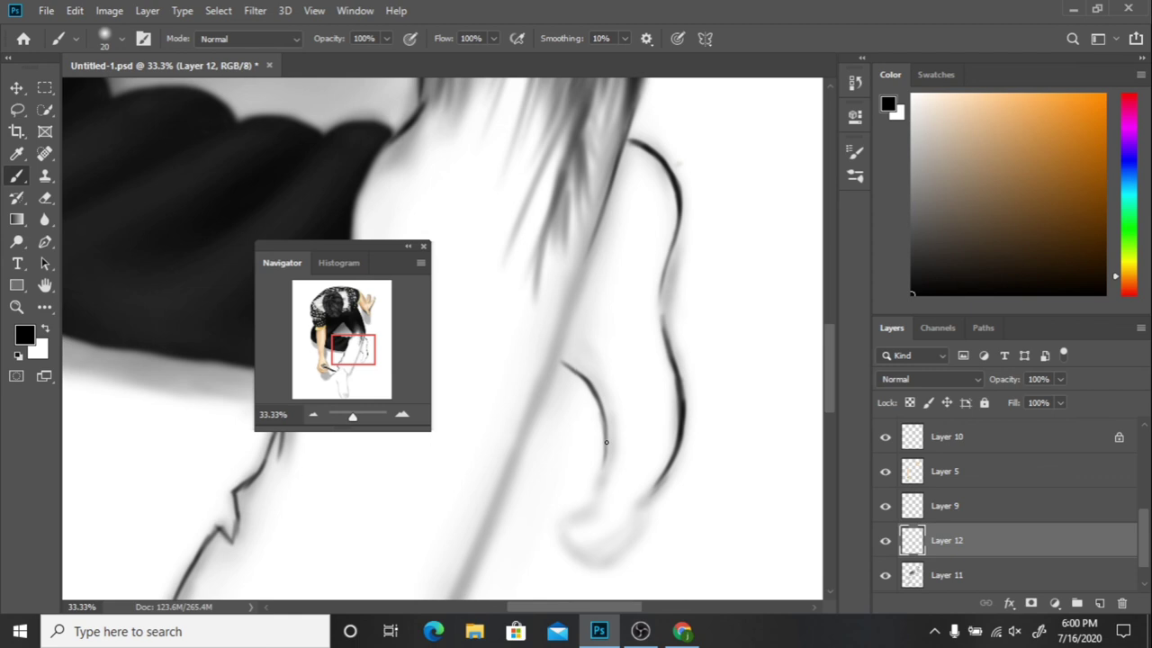
pyautogui.moveTo(609, 381)
pyautogui.mouseDown()
pyautogui.moveTo(658, 395)
pyautogui.moveTo(746, 346)
pyautogui.mouseUp()
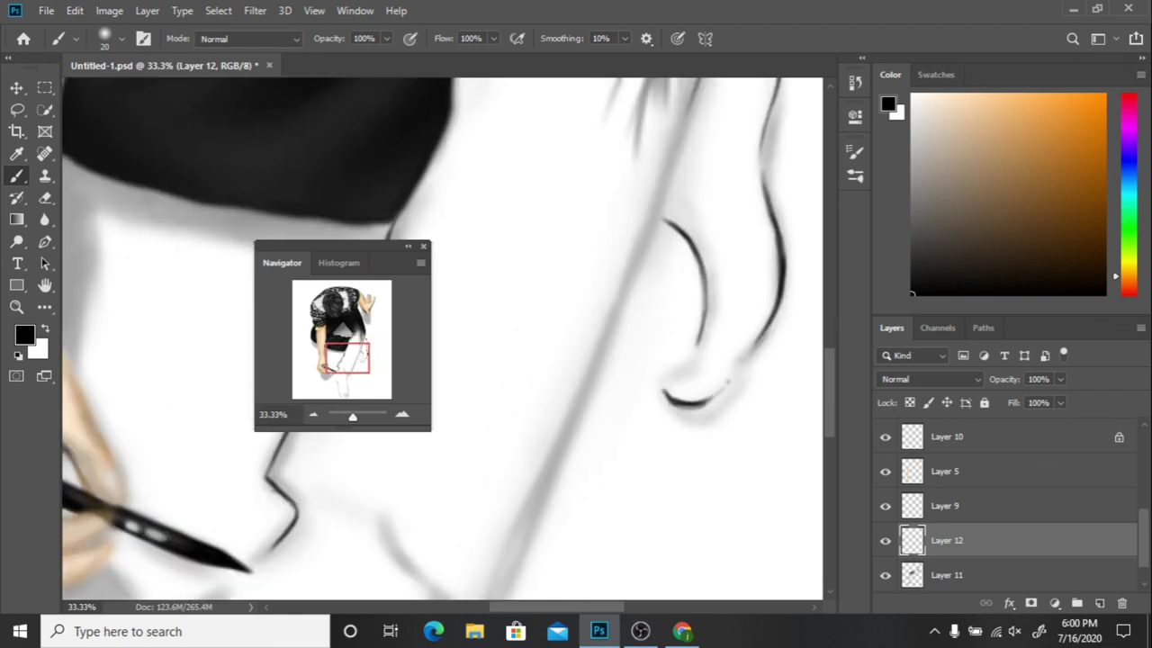
pyautogui.moveTo(670, 403); pyautogui.dragTo(699, 337)
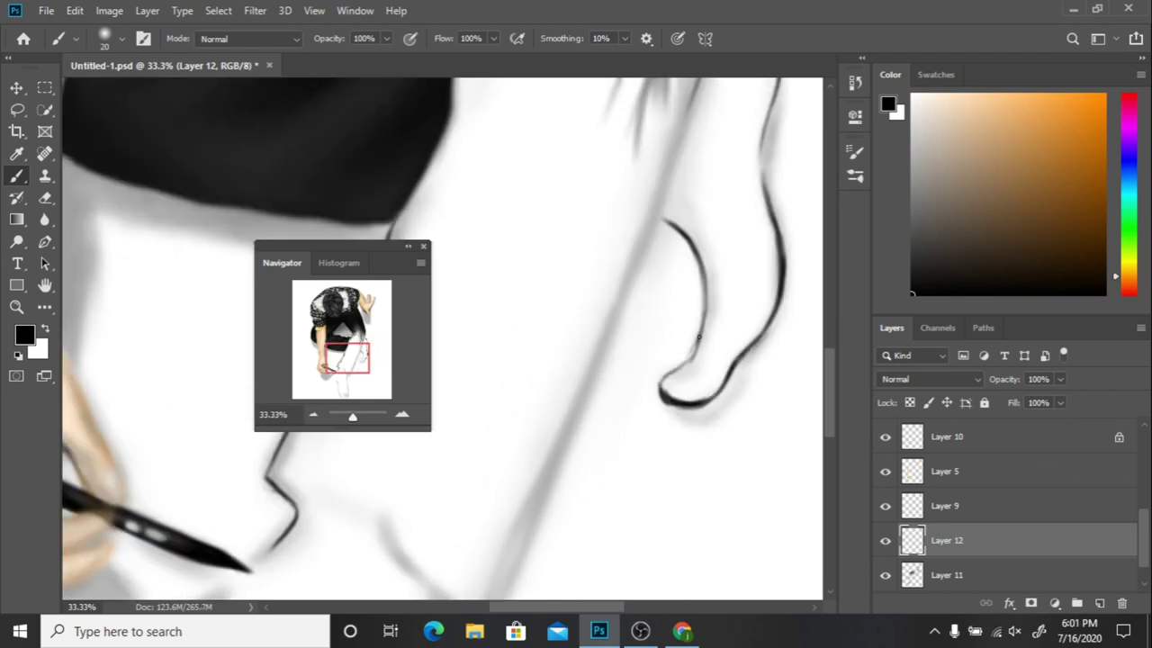
pyautogui.moveTo(674, 414); pyautogui.dragTo(744, 377)
pyautogui.moveTo(352, 415); pyautogui.dragTo(333, 412)
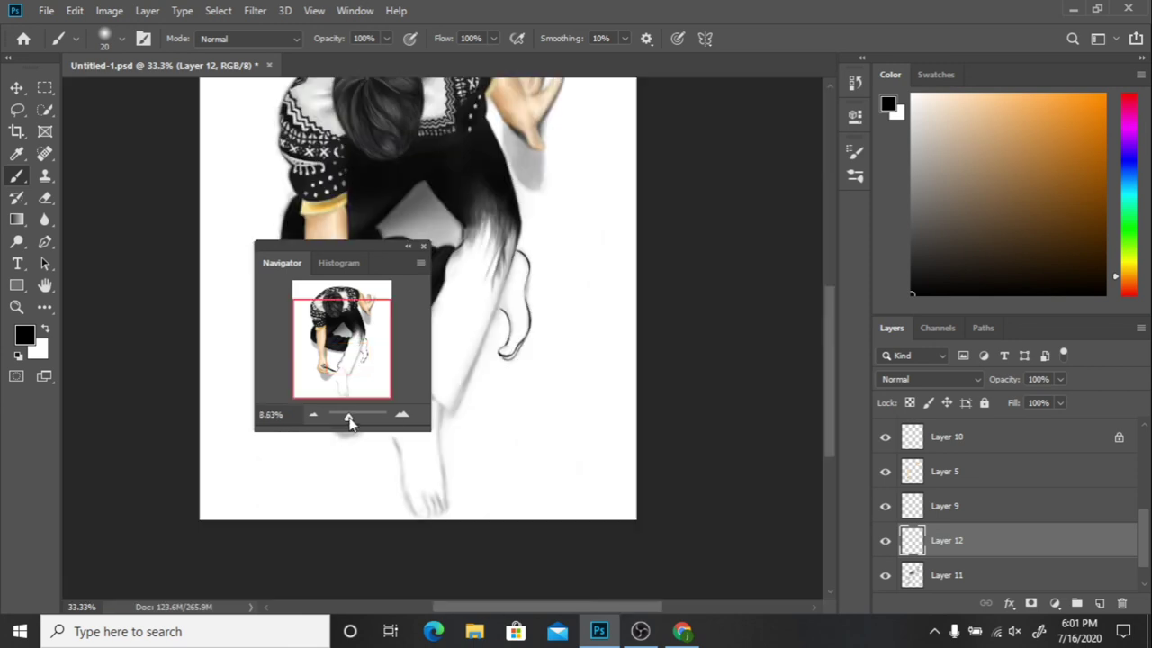
pyautogui.moveTo(342, 252); pyautogui.dragTo(717, 261)
# Step: Draw the black pant-leg outline up toward the shirt, joining the back foot
pyautogui.moveTo(711, 423); pyautogui.dragTo(727, 422)
pyautogui.moveTo(474, 545); pyautogui.dragTo(635, 162)
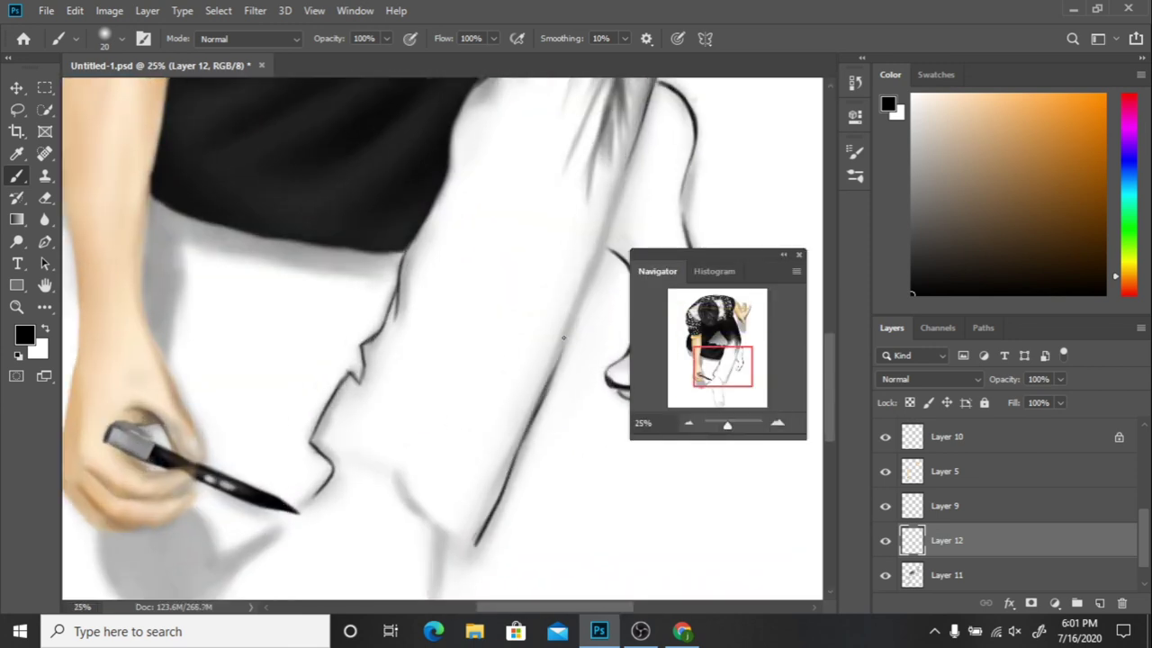
pyautogui.moveTo(684, 255); pyautogui.dragTo(396, 218)
pyautogui.moveTo(632, 162); pyautogui.dragTo(599, 249)
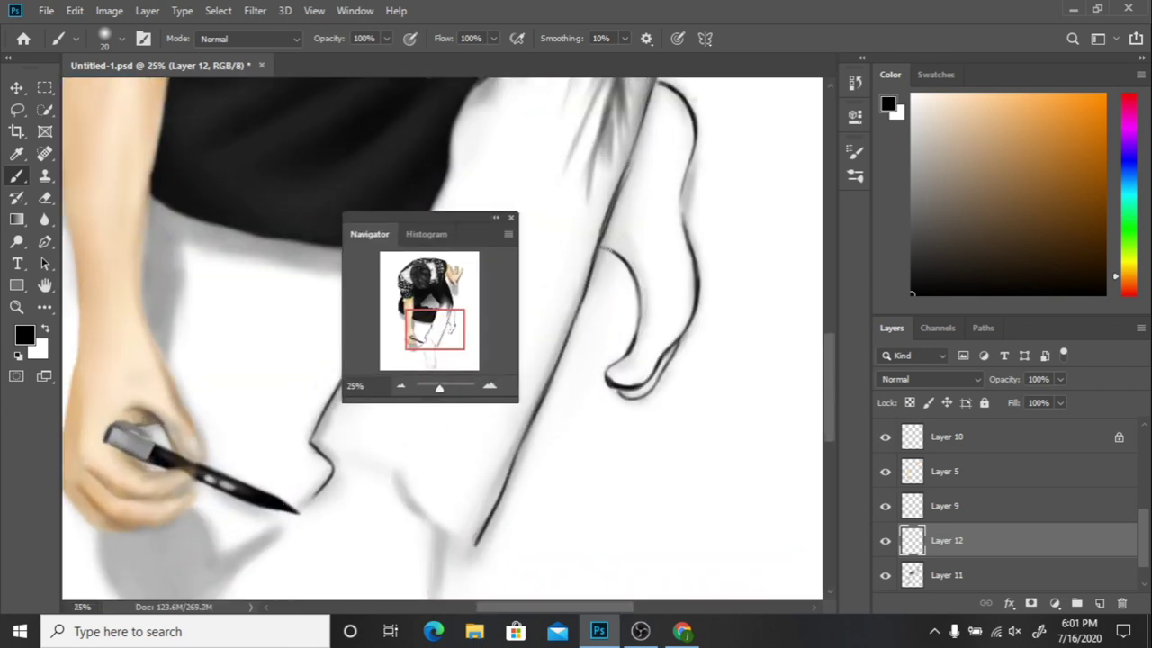
pyautogui.press('e')
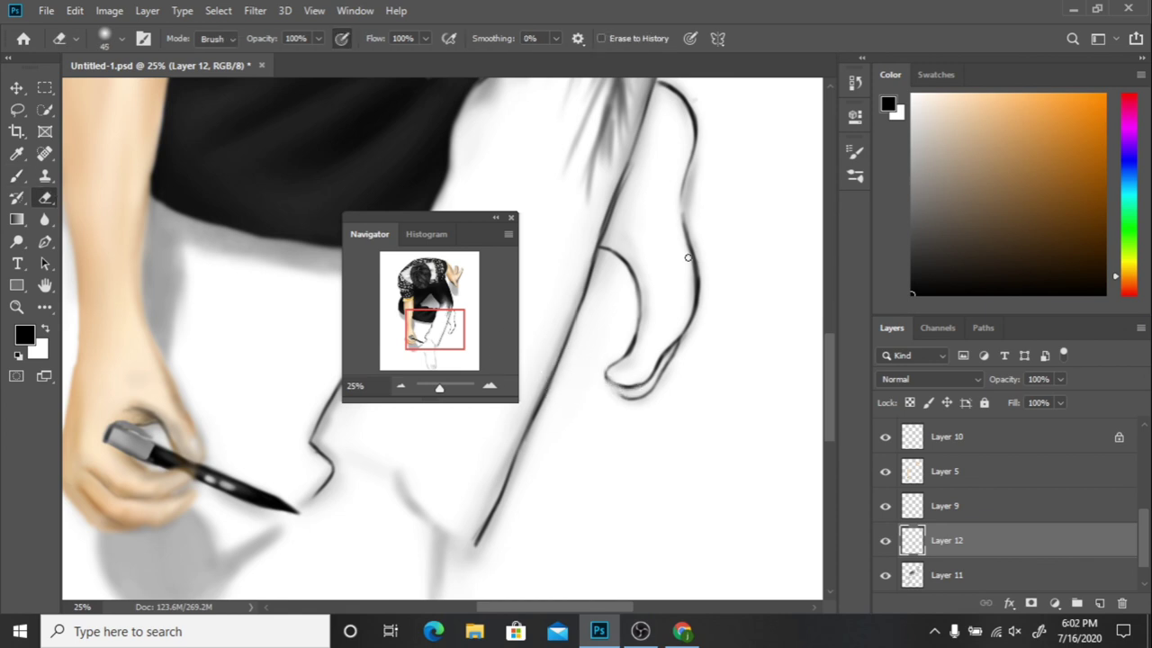
pyautogui.press('b')
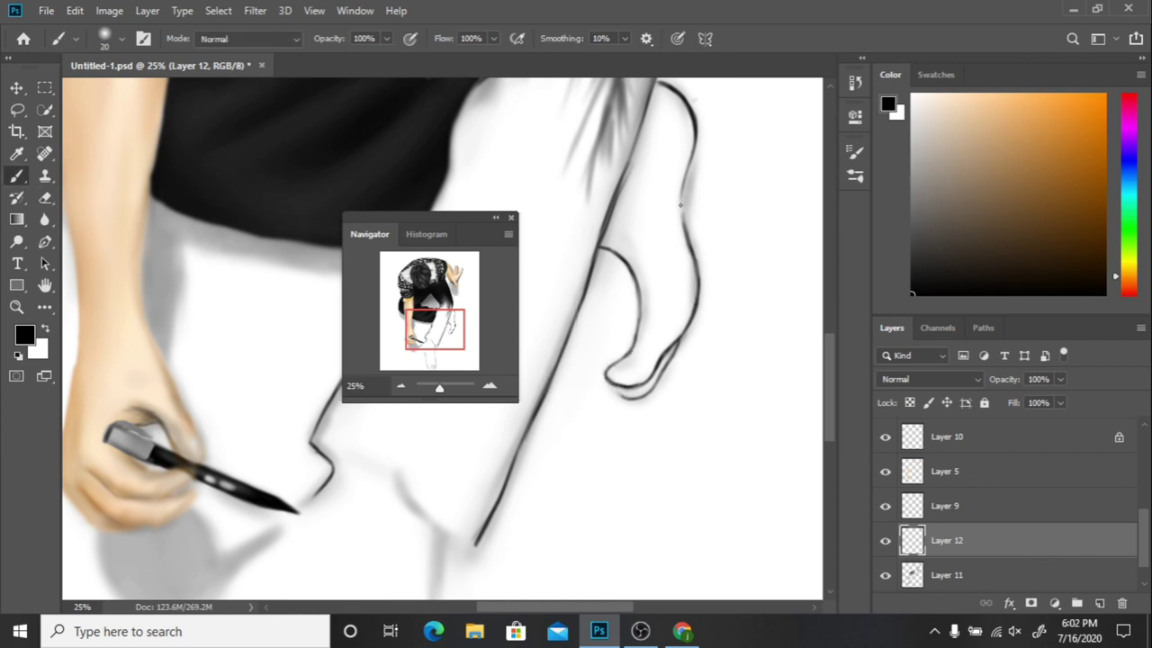
# Step: Outline the shin and bare front foot with sole and toes, redrawing its bottom edge
pyautogui.moveTo(518, 286); pyautogui.dragTo(444, 224)
pyautogui.moveTo(472, 274); pyautogui.dragTo(492, 565)
pyautogui.moveTo(331, 362)
pyautogui.mouseDown()
pyautogui.moveTo(371, 532)
pyautogui.moveTo(393, 581)
pyautogui.moveTo(433, 591)
pyautogui.moveTo(420, 527)
pyautogui.mouseUp()
pyautogui.moveTo(434, 589)
pyautogui.mouseDown()
pyautogui.moveTo(444, 538)
pyautogui.moveTo(470, 554)
pyautogui.moveTo(460, 583)
pyautogui.mouseUp()
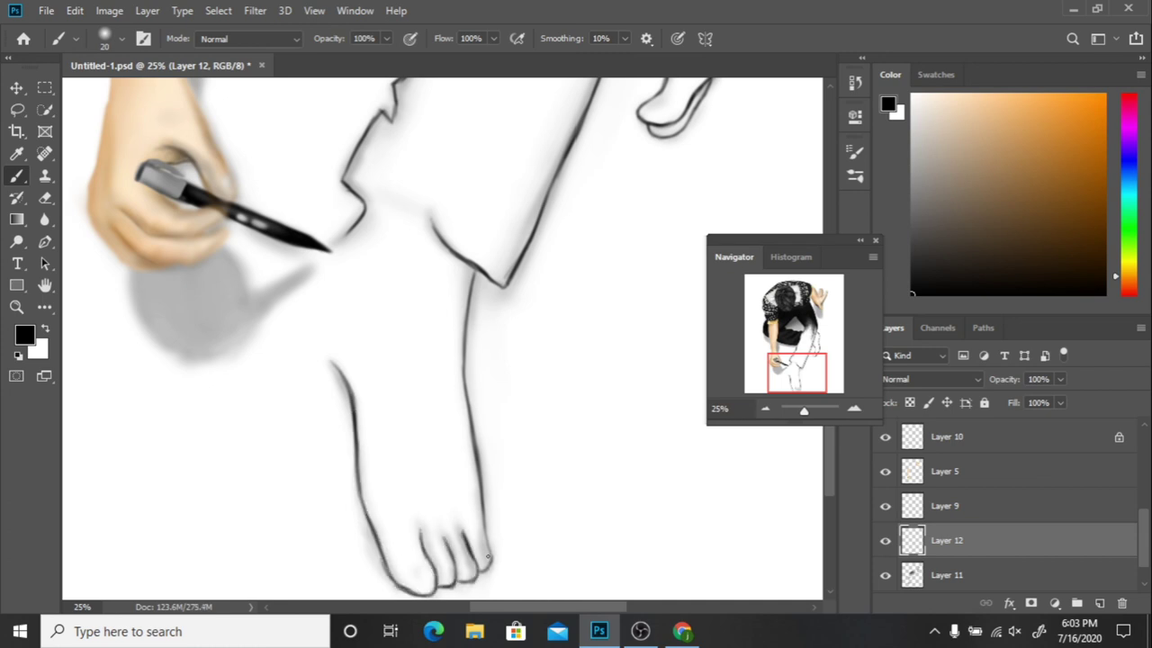
pyautogui.press('e')
pyautogui.moveTo(387, 562); pyautogui.dragTo(419, 594)
pyautogui.press('b')
pyautogui.moveTo(387, 556); pyautogui.dragTo(421, 598)
pyautogui.hotkey('ctrl', '0')
# Step: Erase the grey shading over the leg on Layer 1
pyautogui.hotkey('alt', '.')
pyautogui.click(46, 198)
pyautogui.moveTo(459, 450)
pyautogui.mouseDown()
pyautogui.moveTo(419, 465)
pyautogui.moveTo(540, 360)
pyautogui.moveTo(475, 421)
pyautogui.mouseUp()
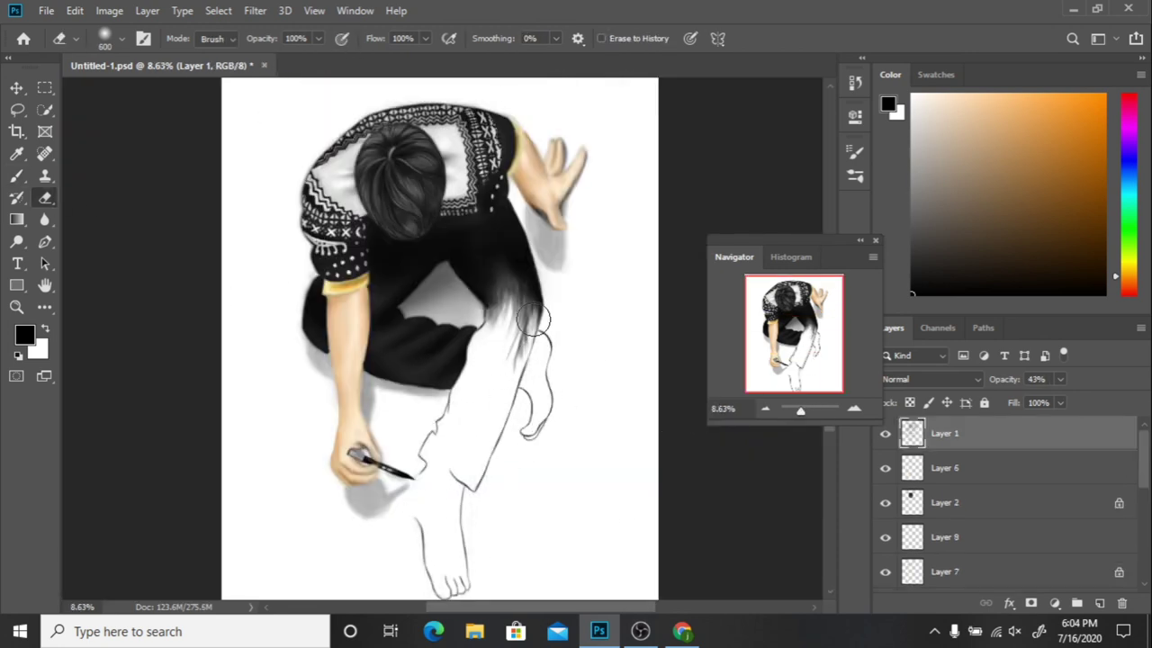
pyautogui.moveTo(817, 412); pyautogui.dragTo(801, 411)
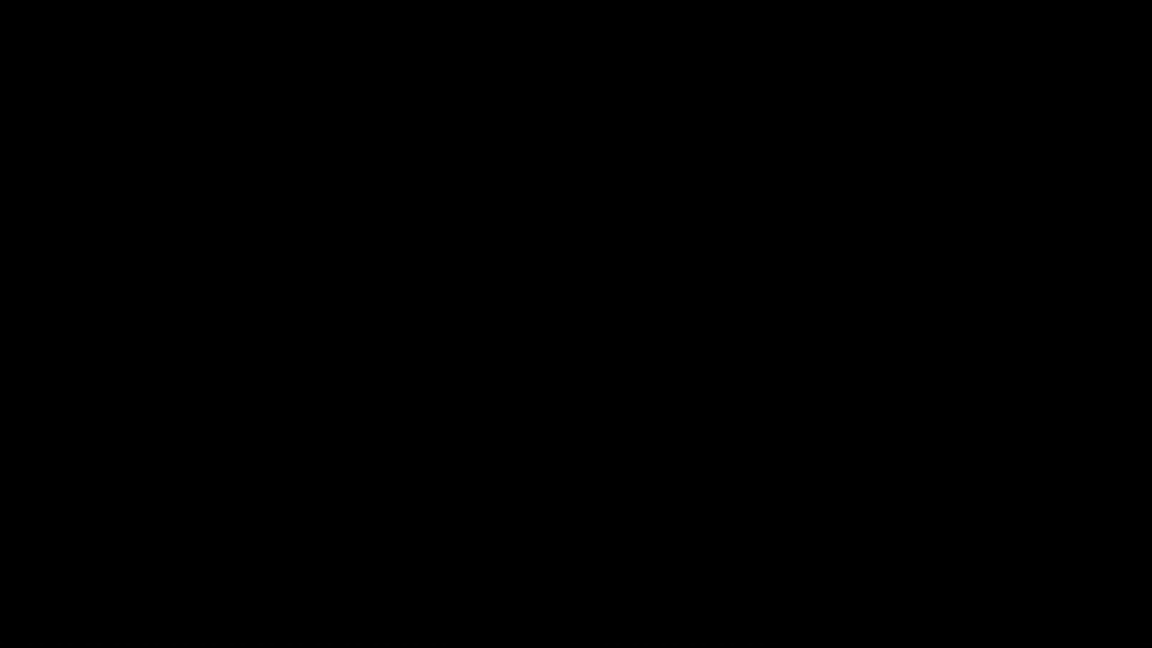